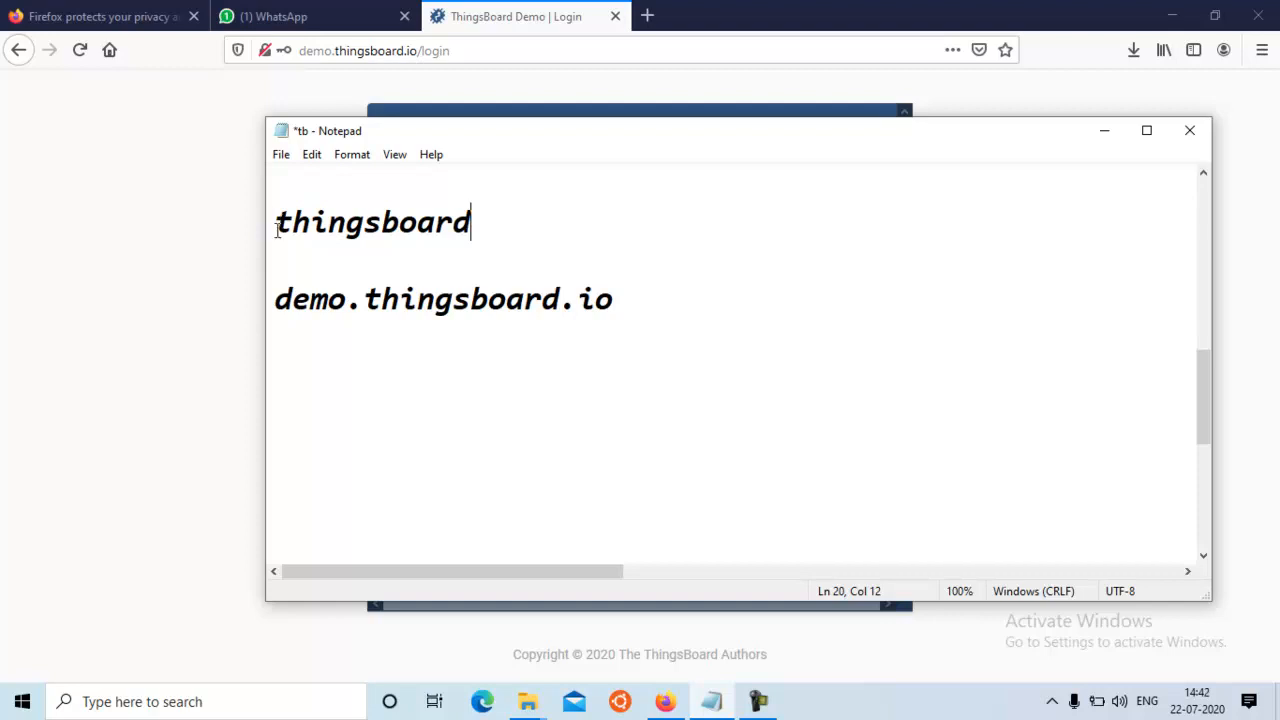
# Highlight the demo.thingsboard.io address in the notes, switch to the browser, and load demo.thingsboard.io/login
pyautogui.moveTo(276, 302); pyautogui.dragTo(643, 316)
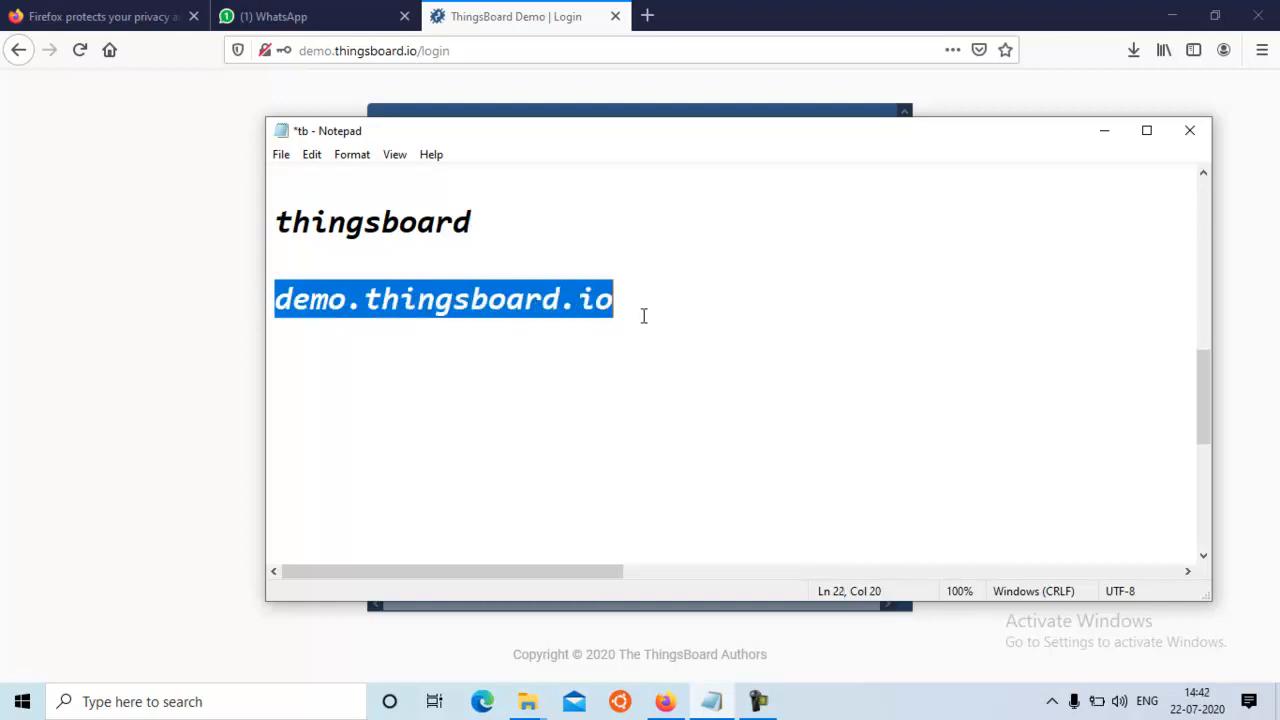
pyautogui.click(665, 349)
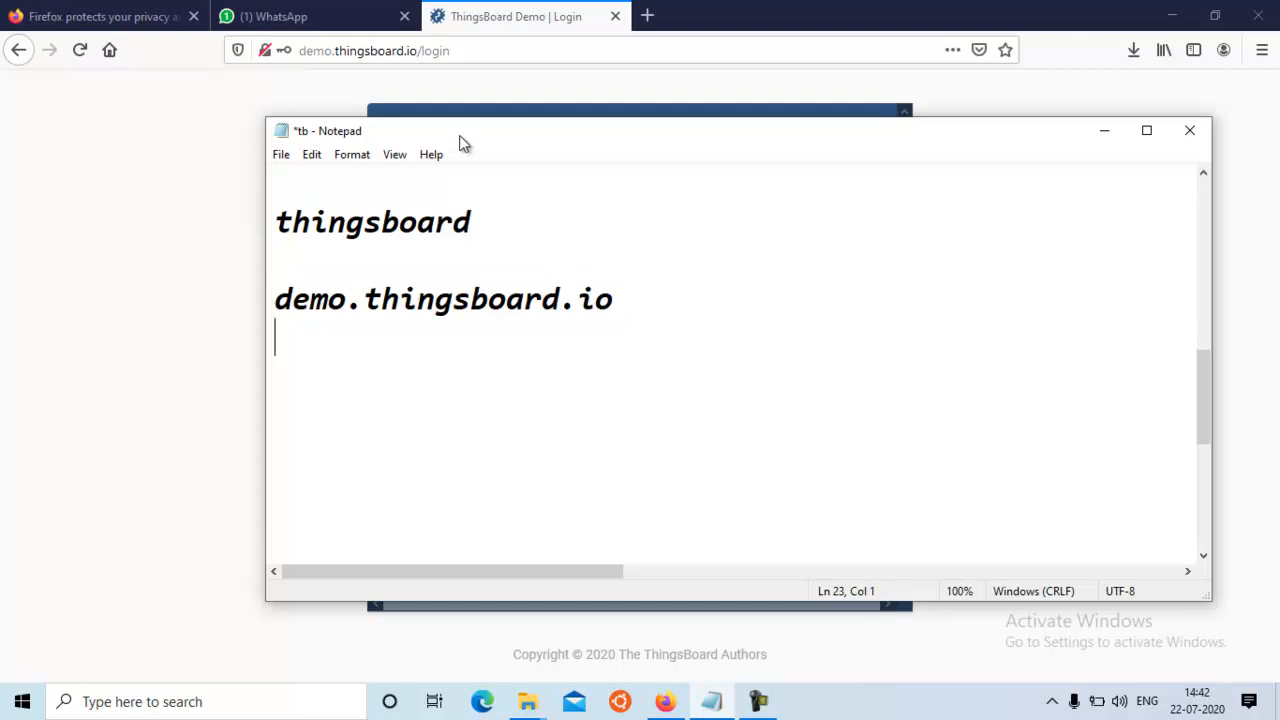
pyautogui.click(415, 52)
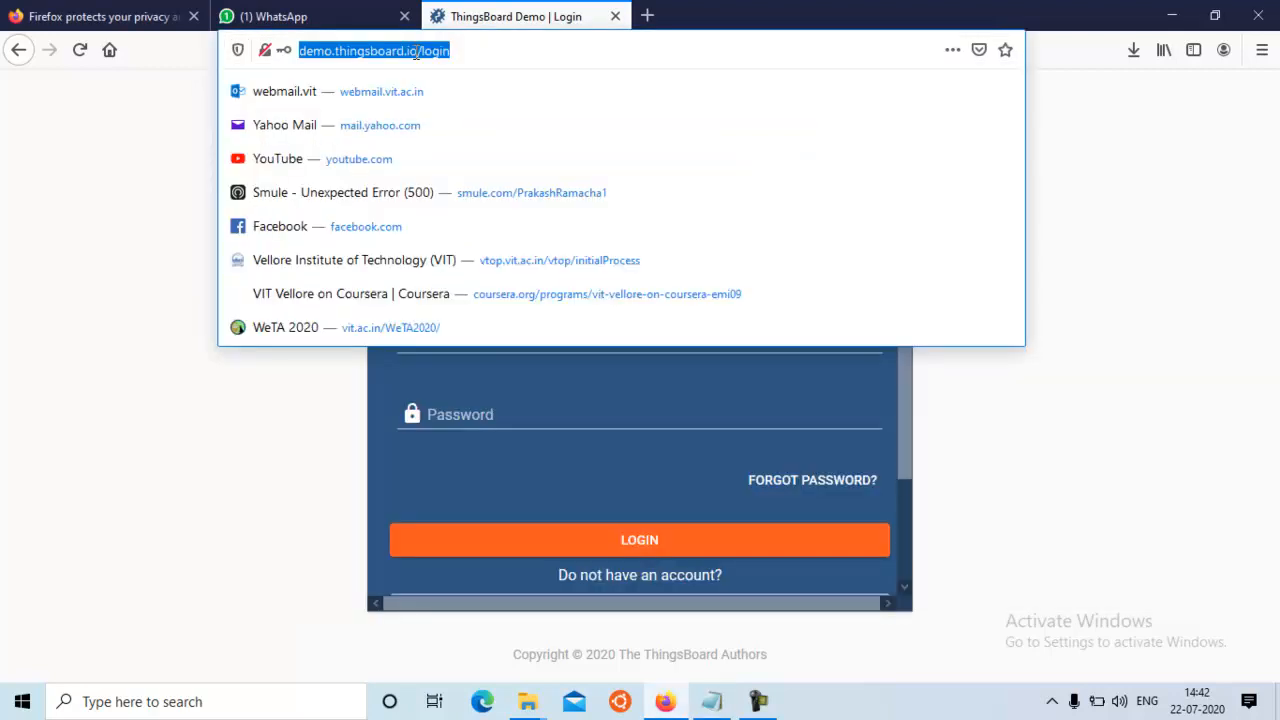
pyautogui.press('Return')
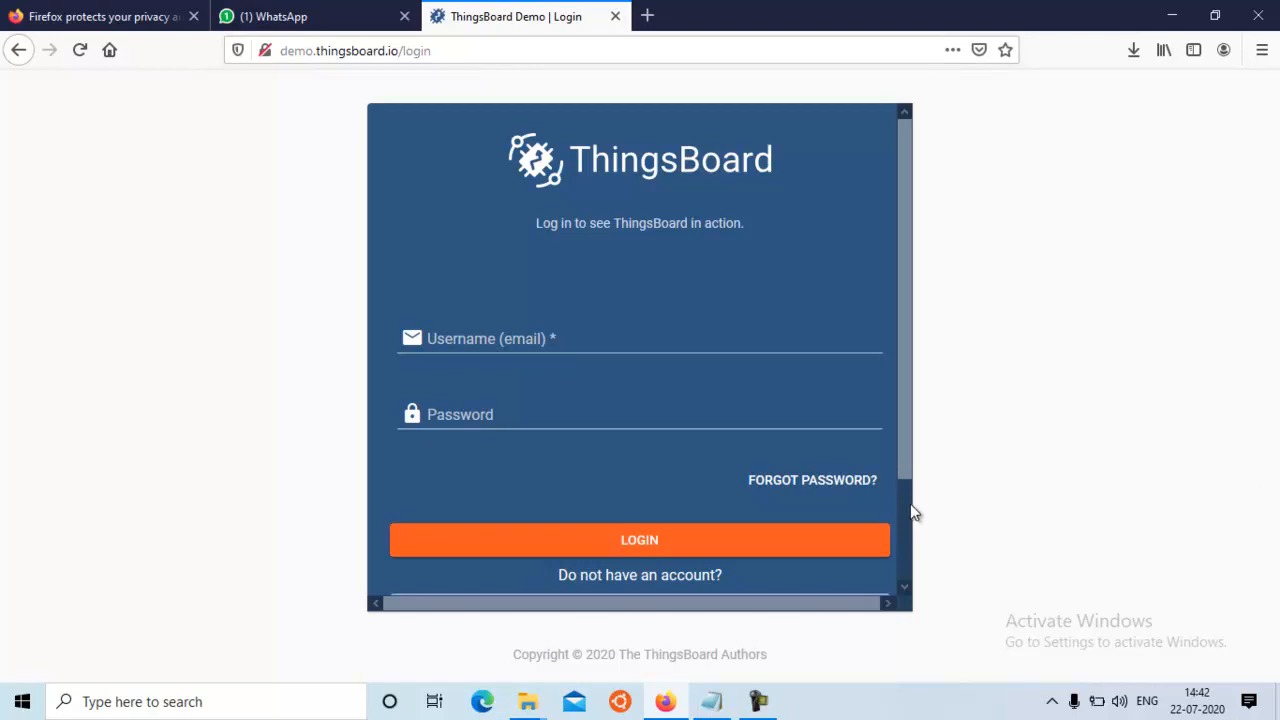
pyautogui.moveTo(901, 453)
pyautogui.mouseDown()
pyautogui.moveTo(907, 552)
pyautogui.moveTo(902, 384)
pyautogui.moveTo(894, 592)
pyautogui.moveTo(902, 429)
pyautogui.mouseUp()
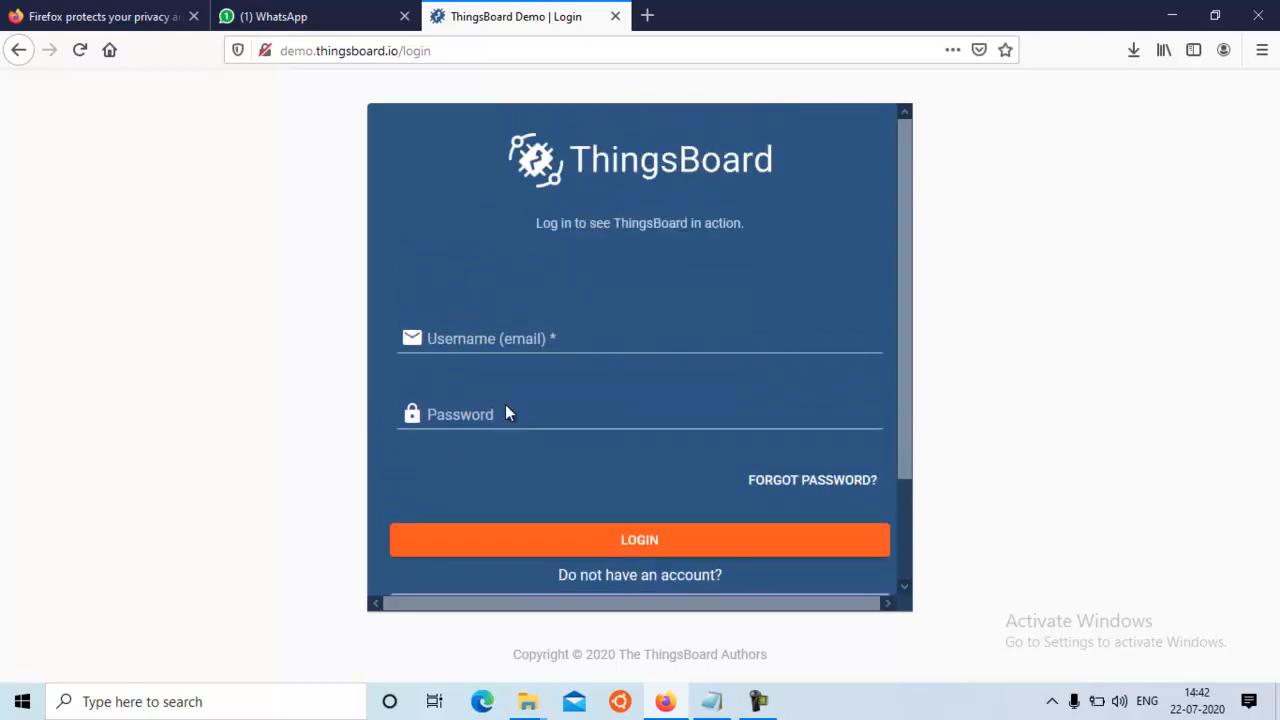
# Enter the account's e-mail address as the username in the login form
pyautogui.click(474, 331)
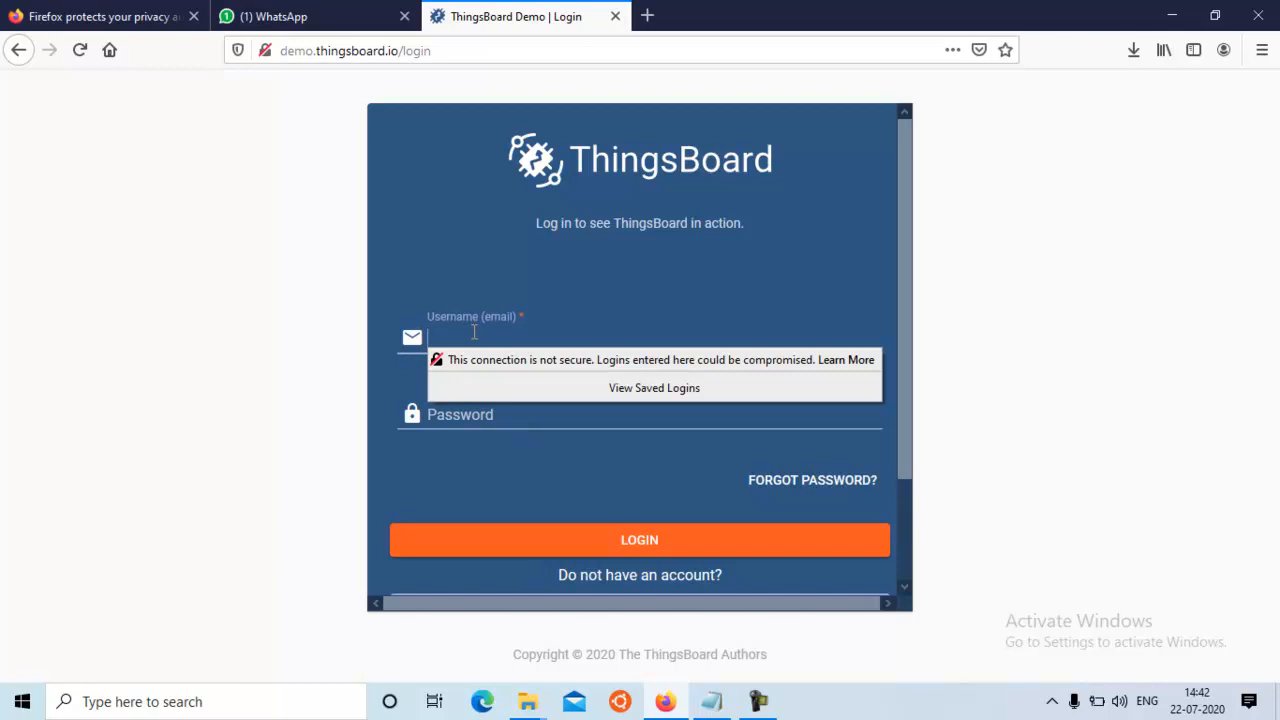
# Enter the account password, log in without saving the credentials in the browser, and open the Devices list
pyautogui.click(450, 416)
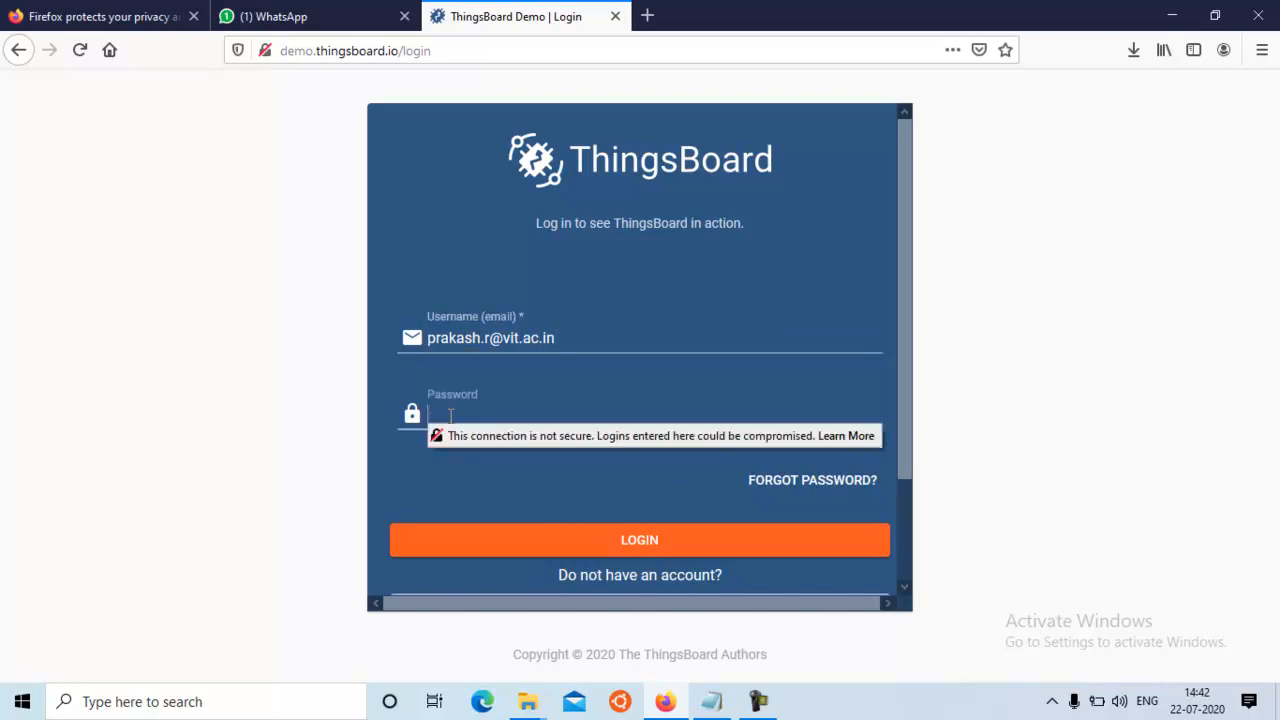
pyautogui.write('•••••••••••••••')
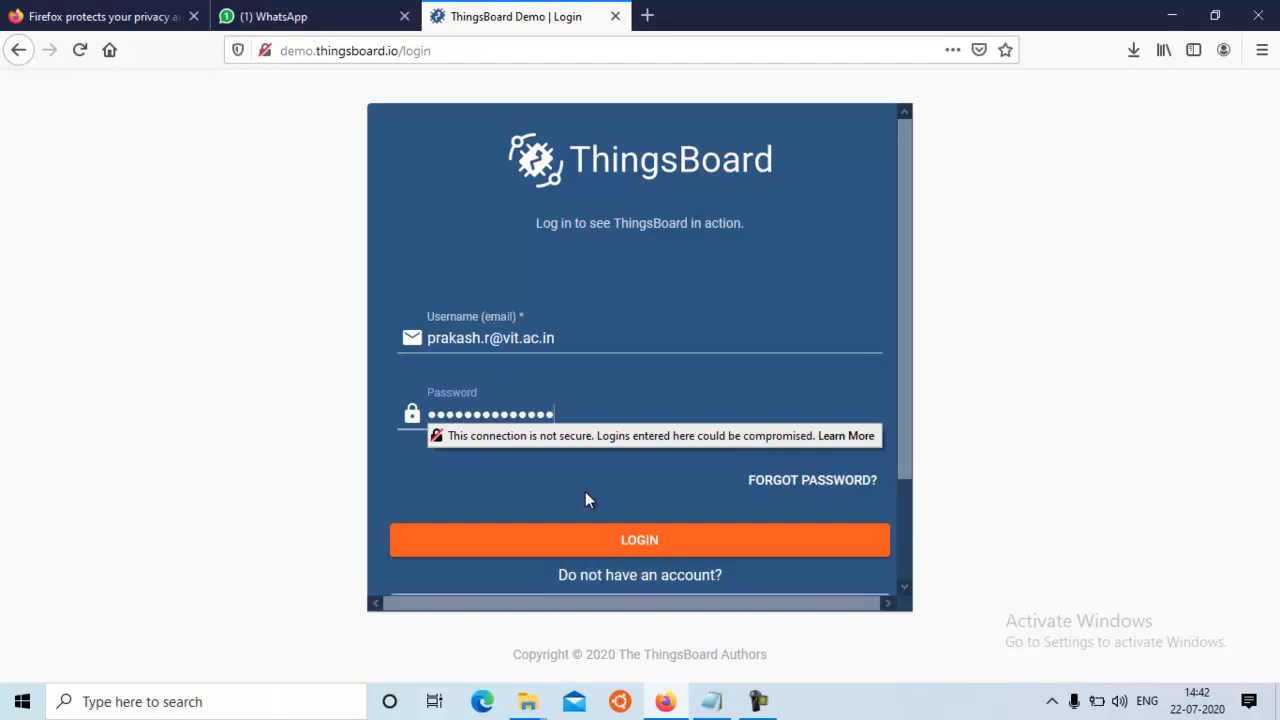
pyautogui.click(661, 540)
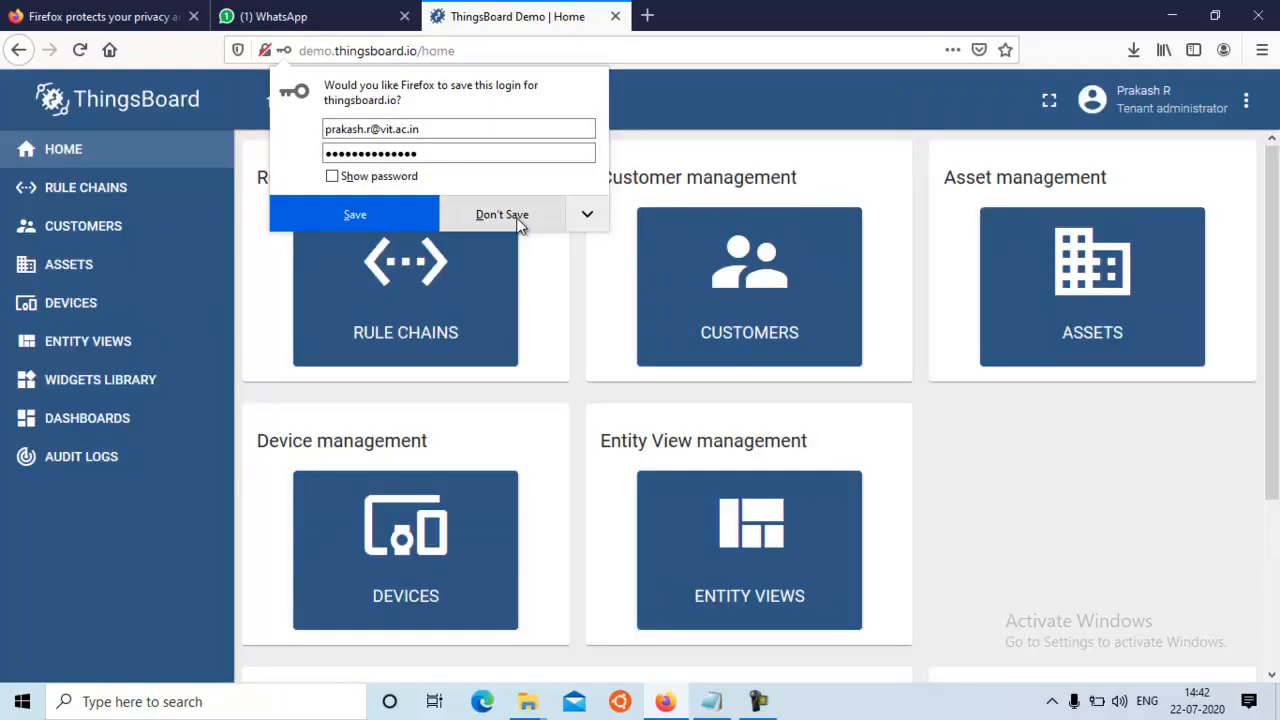
pyautogui.click(511, 216)
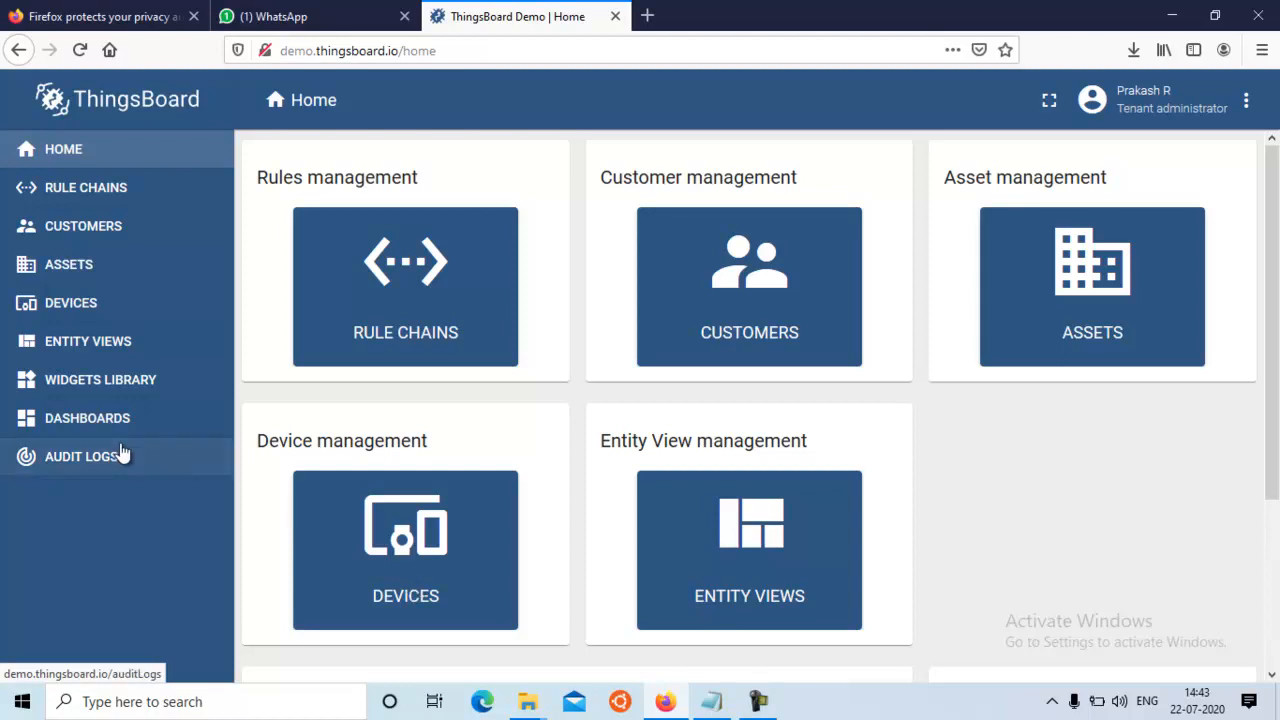
pyautogui.click(71, 305)
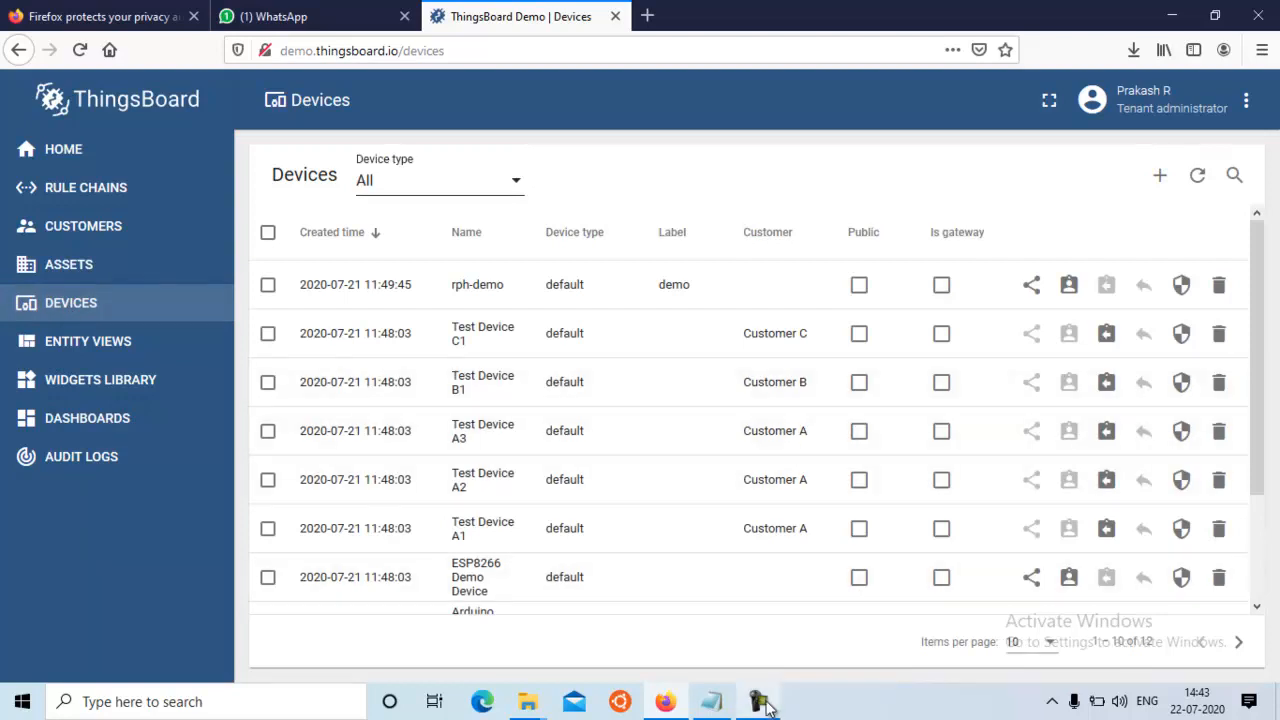
pyautogui.moveTo(760, 701)
pyautogui.click(793, 655)
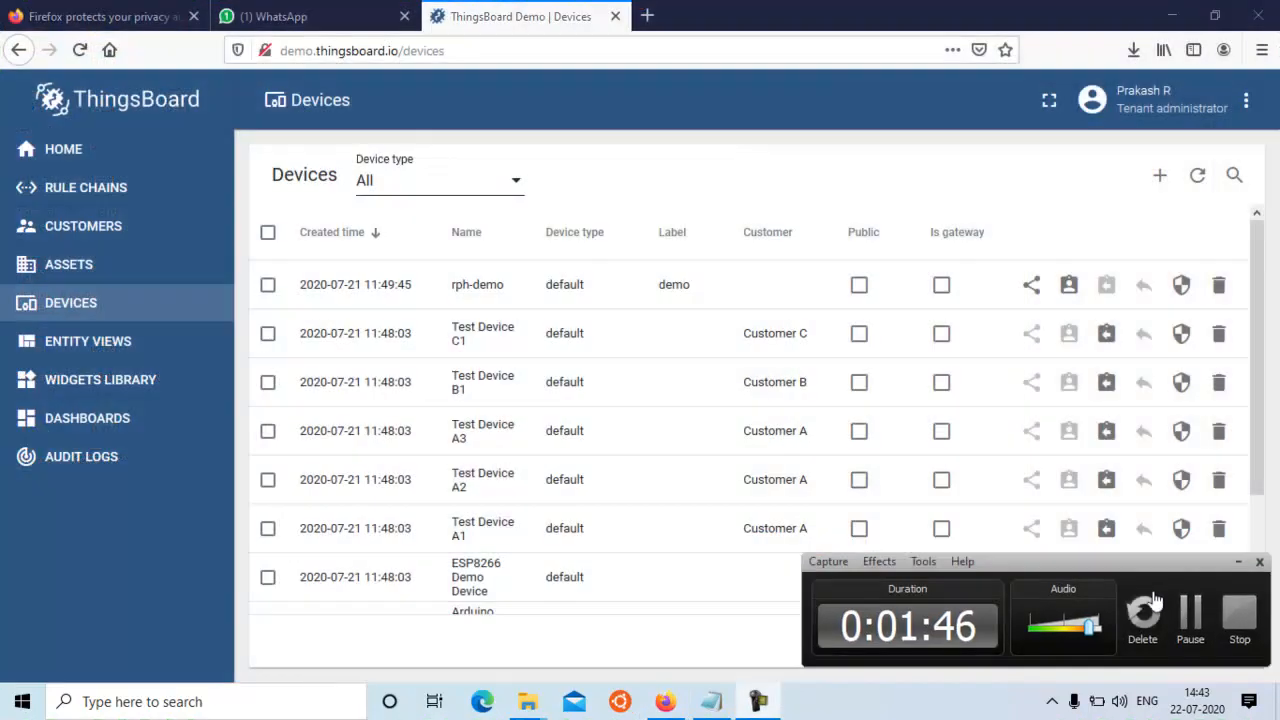
pyautogui.click(1191, 622)
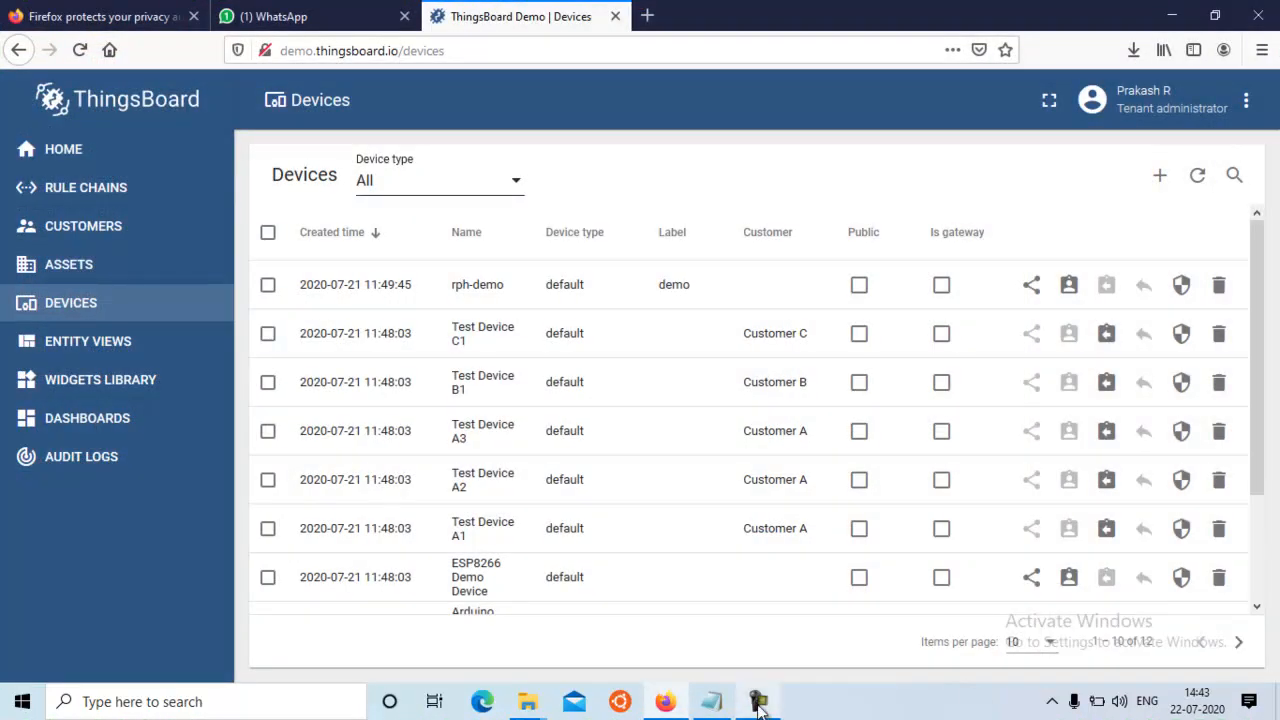
pyautogui.moveTo(759, 705)
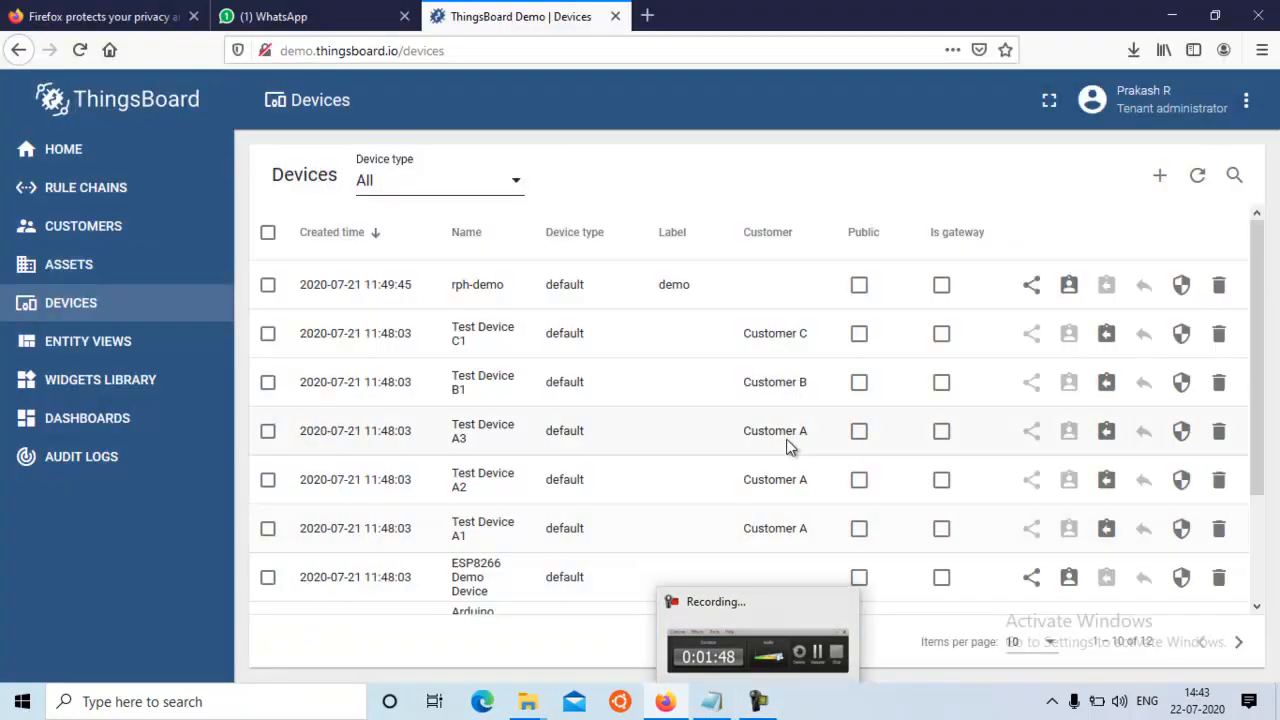
pyautogui.click(788, 445)
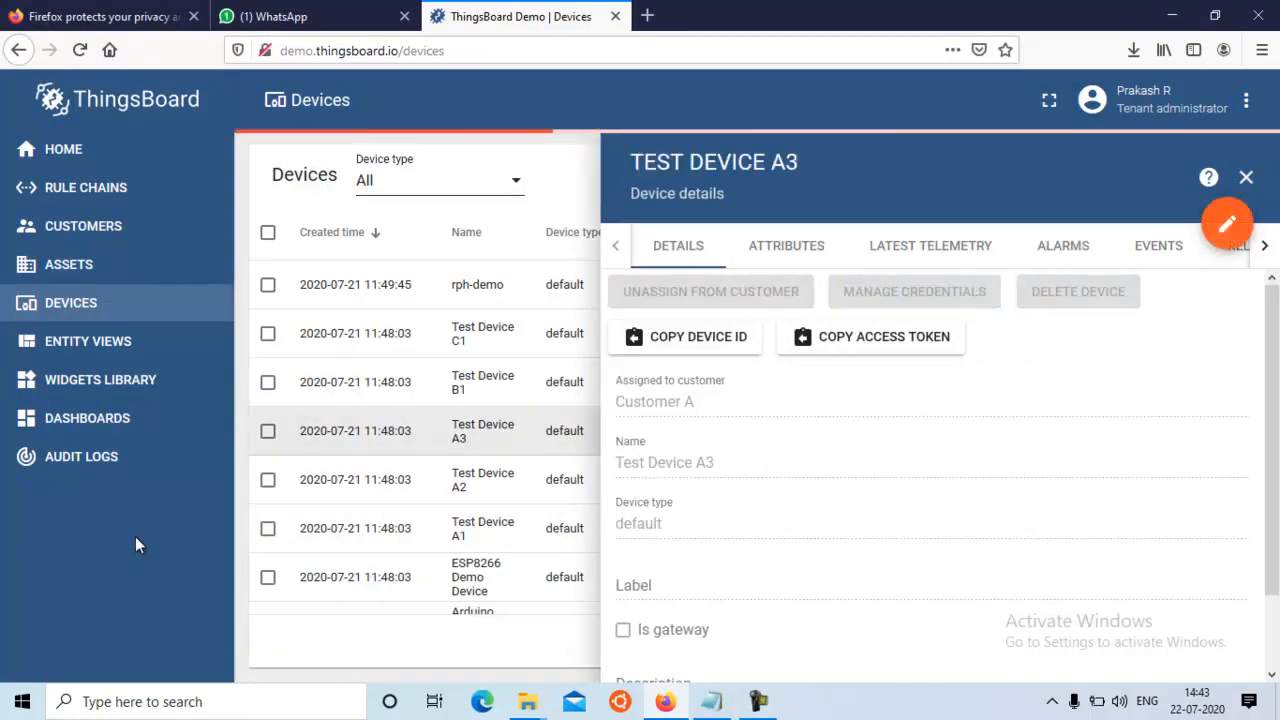
pyautogui.click(1246, 177)
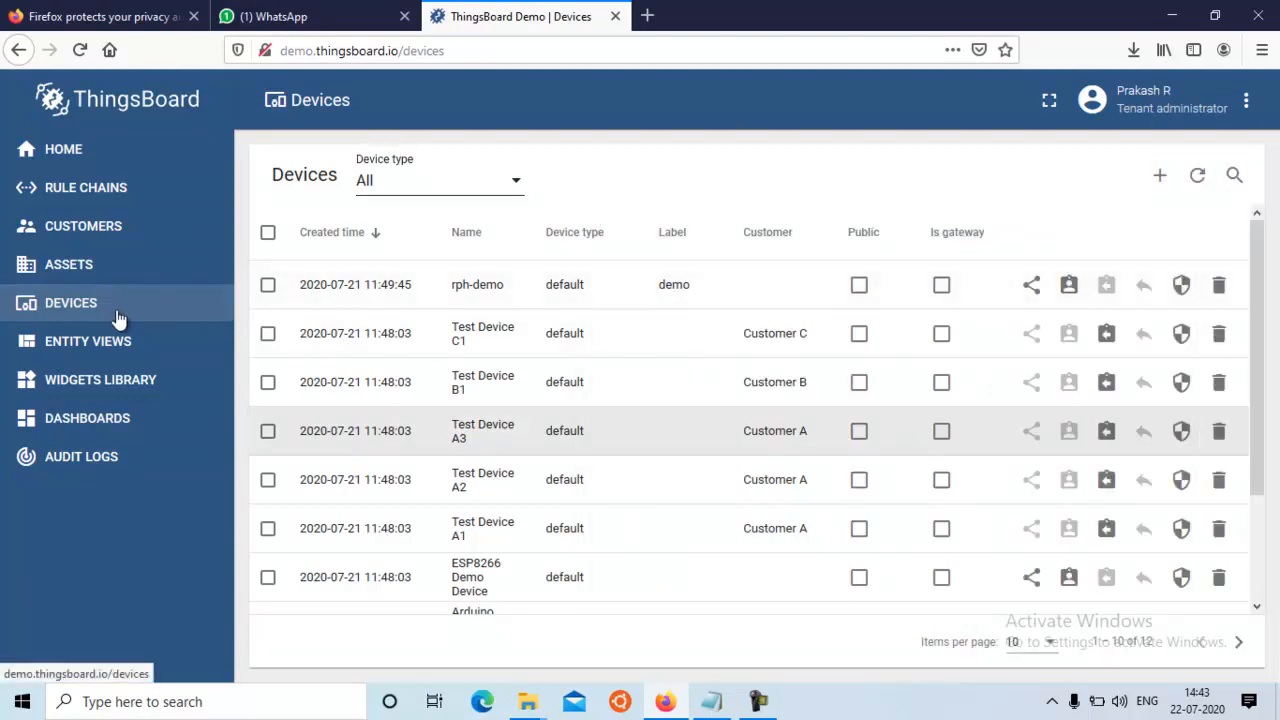
# Start adding a new device named demo-iot-faculty with the device type default
pyautogui.click(1160, 180)
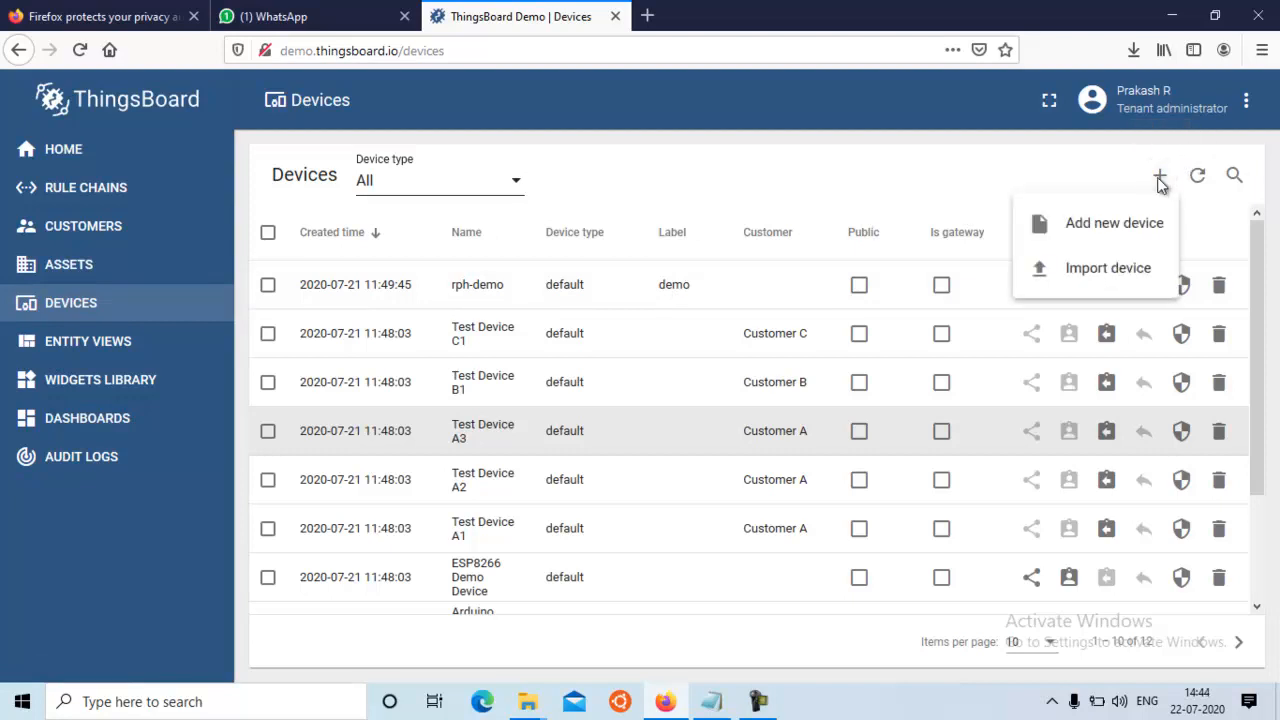
pyautogui.click(1117, 228)
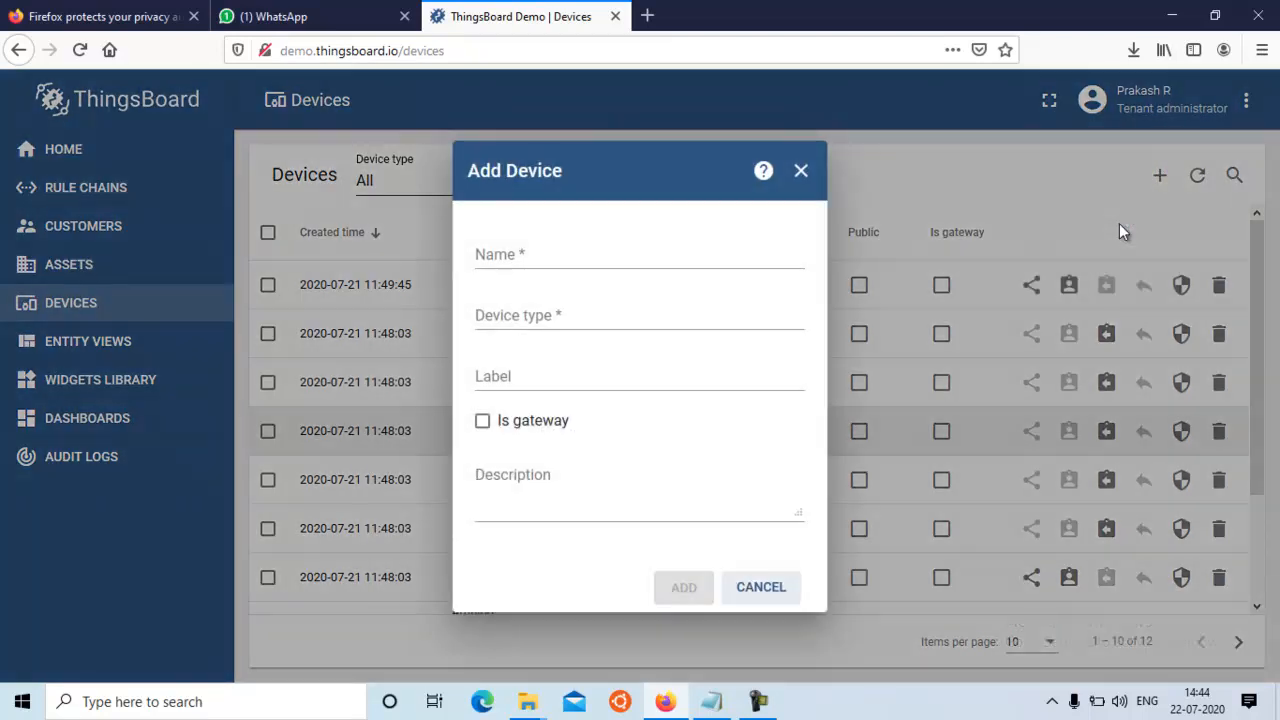
pyautogui.click(500, 253)
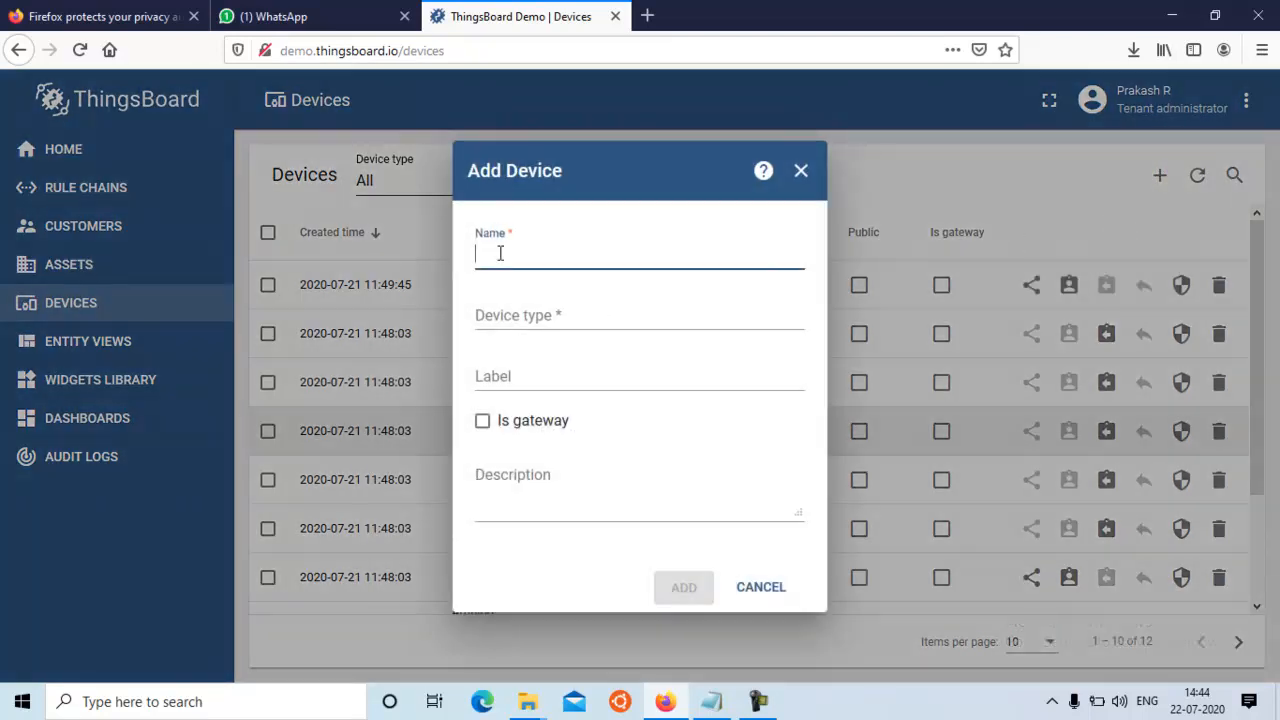
pyautogui.write('demo')
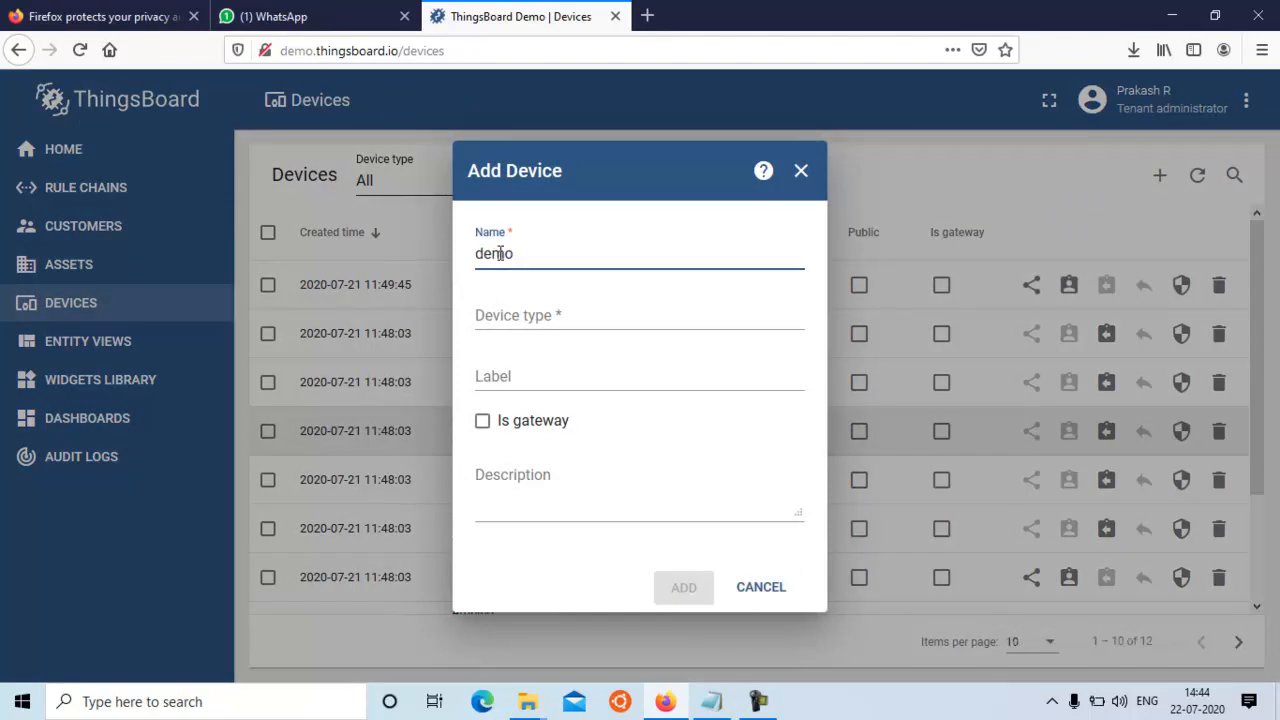
pyautogui.write('-iot-faculty')
pyautogui.click(538, 315)
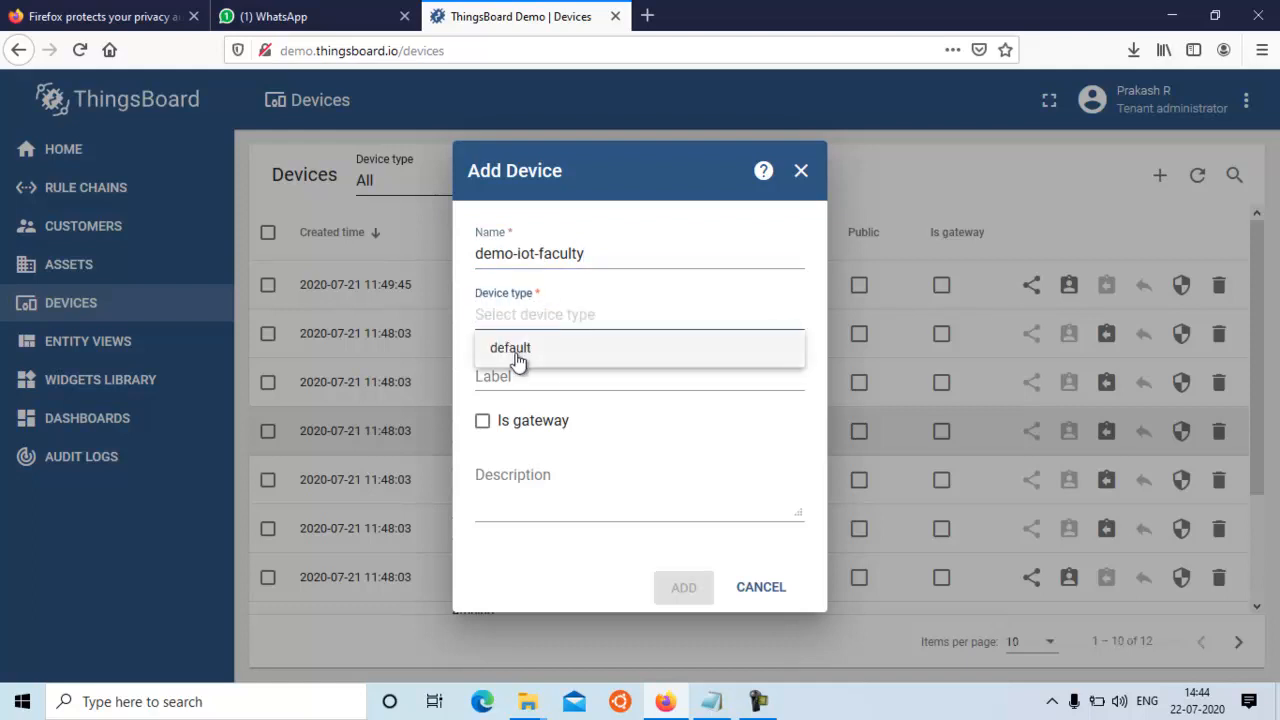
pyautogui.click(516, 356)
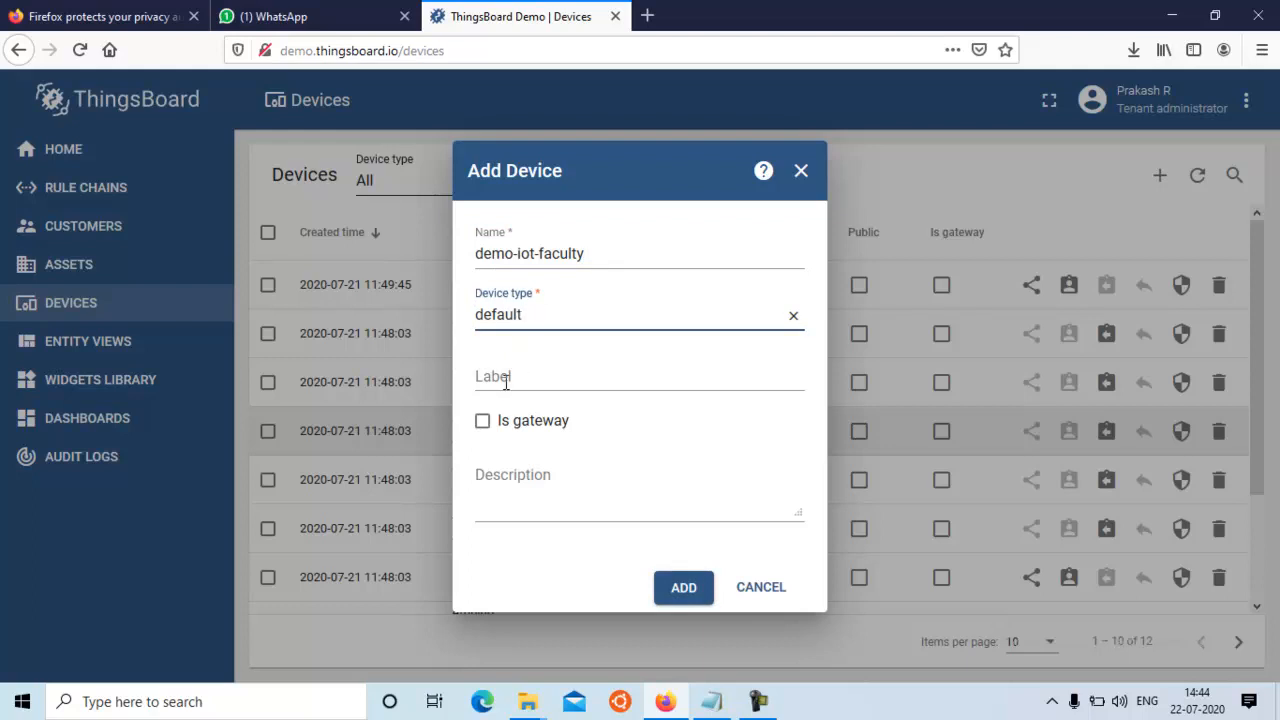
# Give the new device the description "just a demo" and the label "mydata", and add it
pyautogui.click(506, 383)
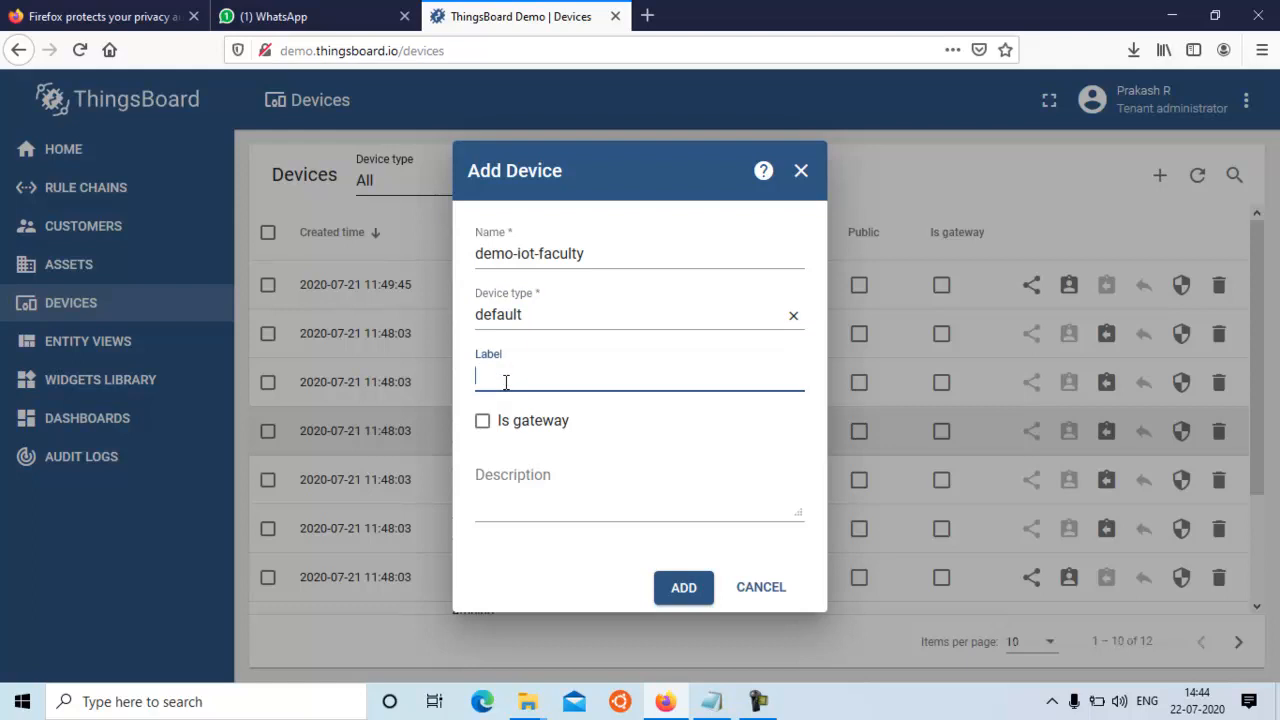
pyautogui.click(523, 497)
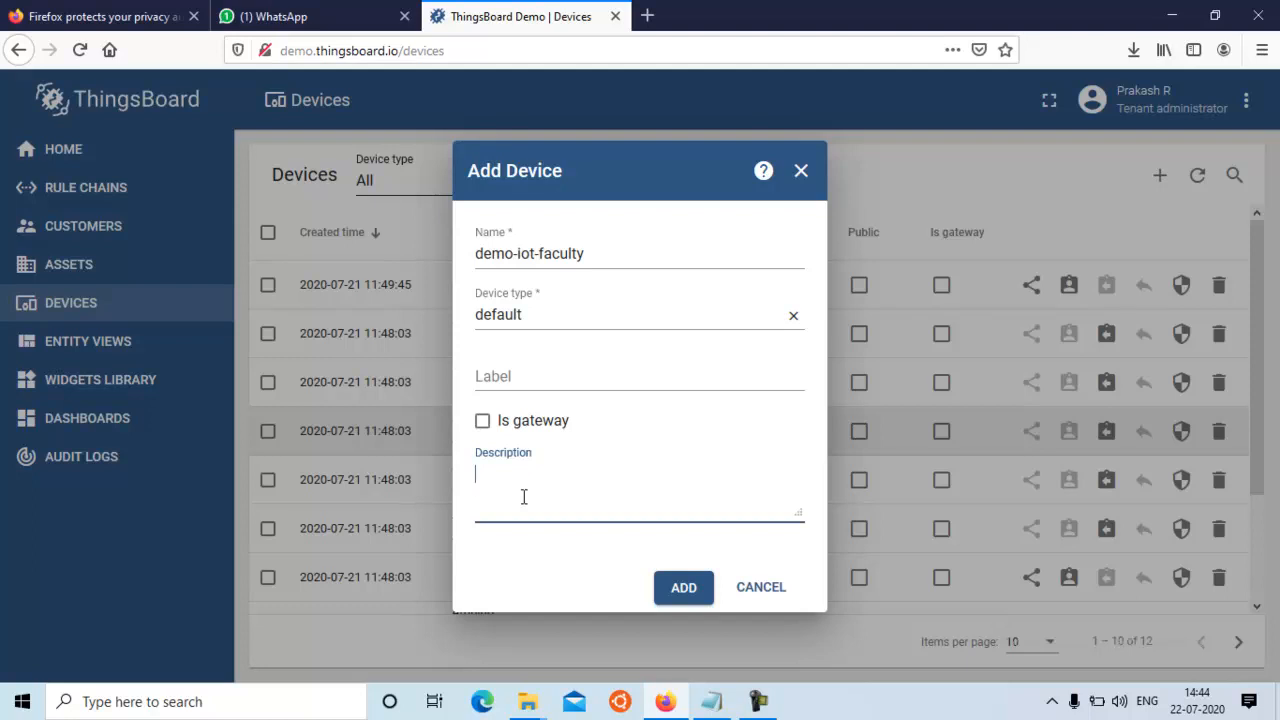
pyautogui.write('just a demo')
pyautogui.click(499, 374)
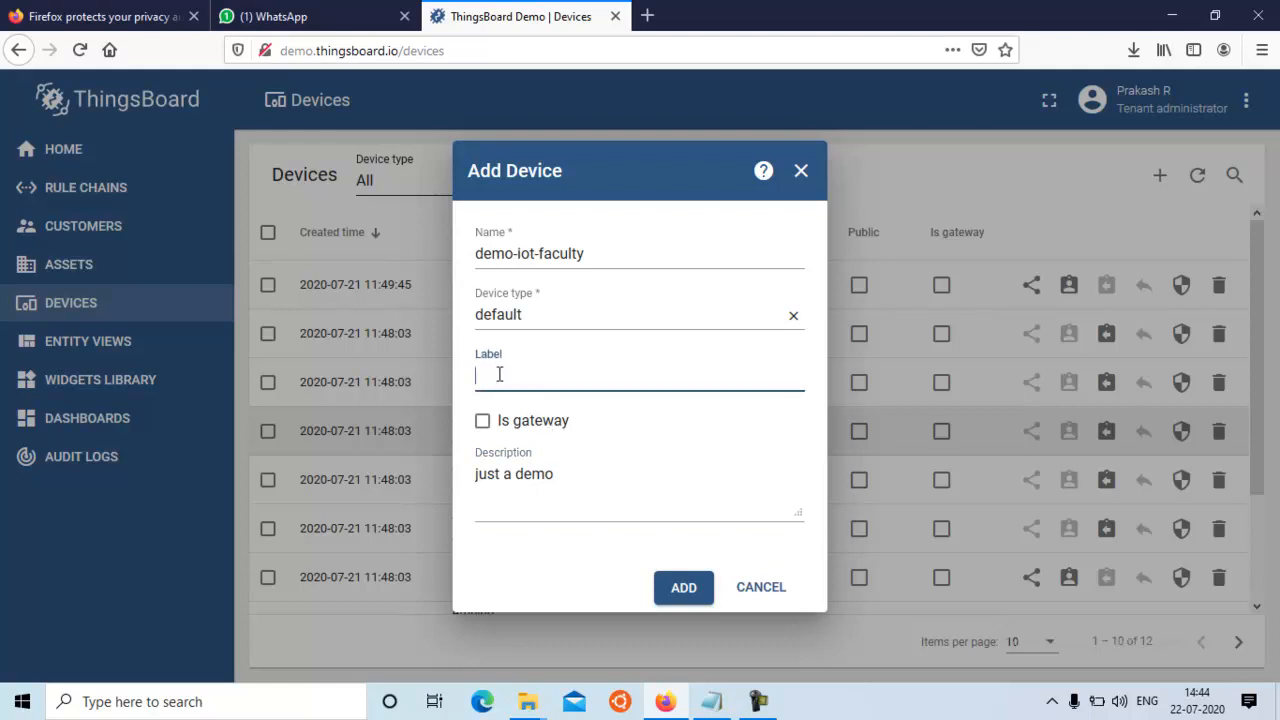
pyautogui.write('mydata')
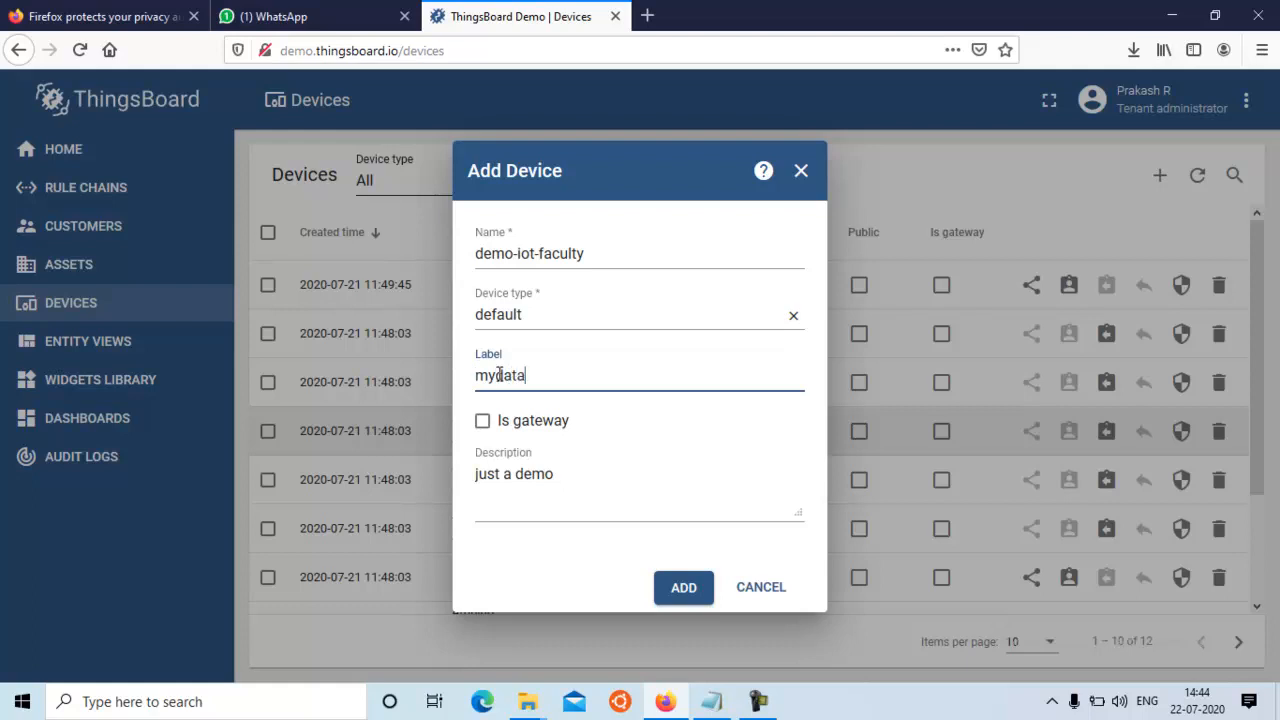
pyautogui.click(686, 589)
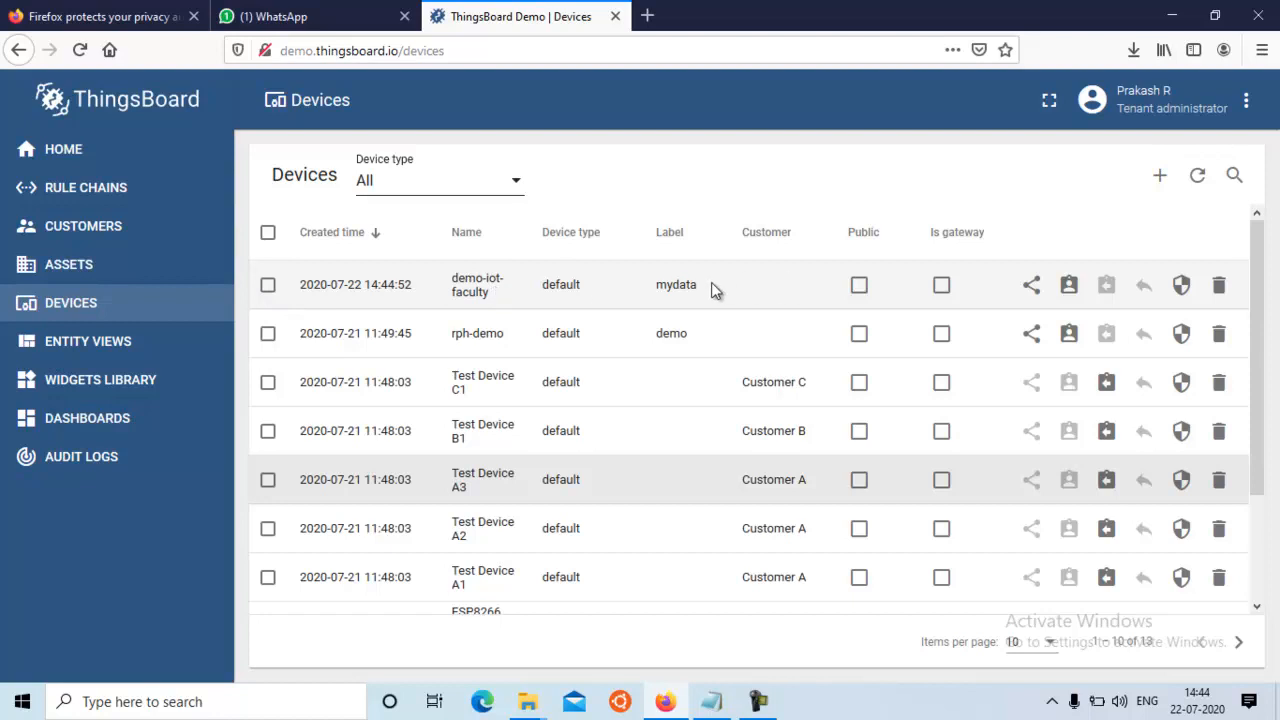
# View and close the details of the demo-iot-faculty device, and look through the device list
pyautogui.click(859, 286)
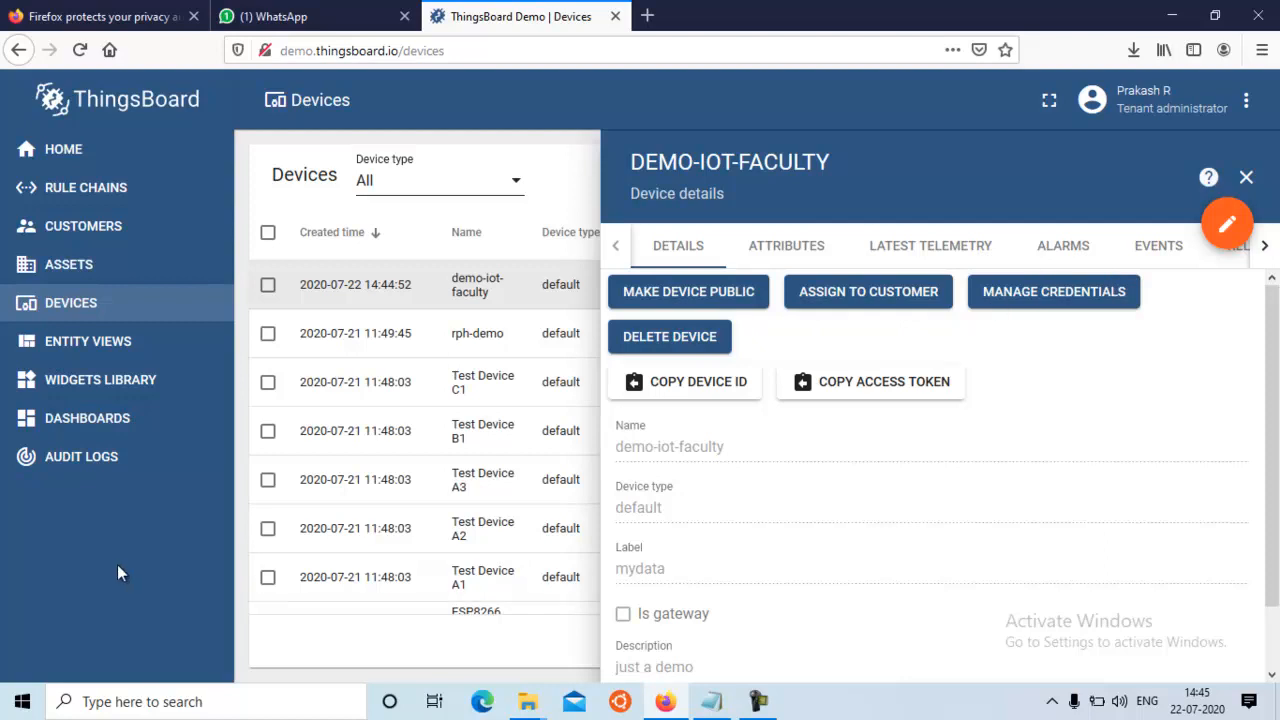
pyautogui.click(1246, 178)
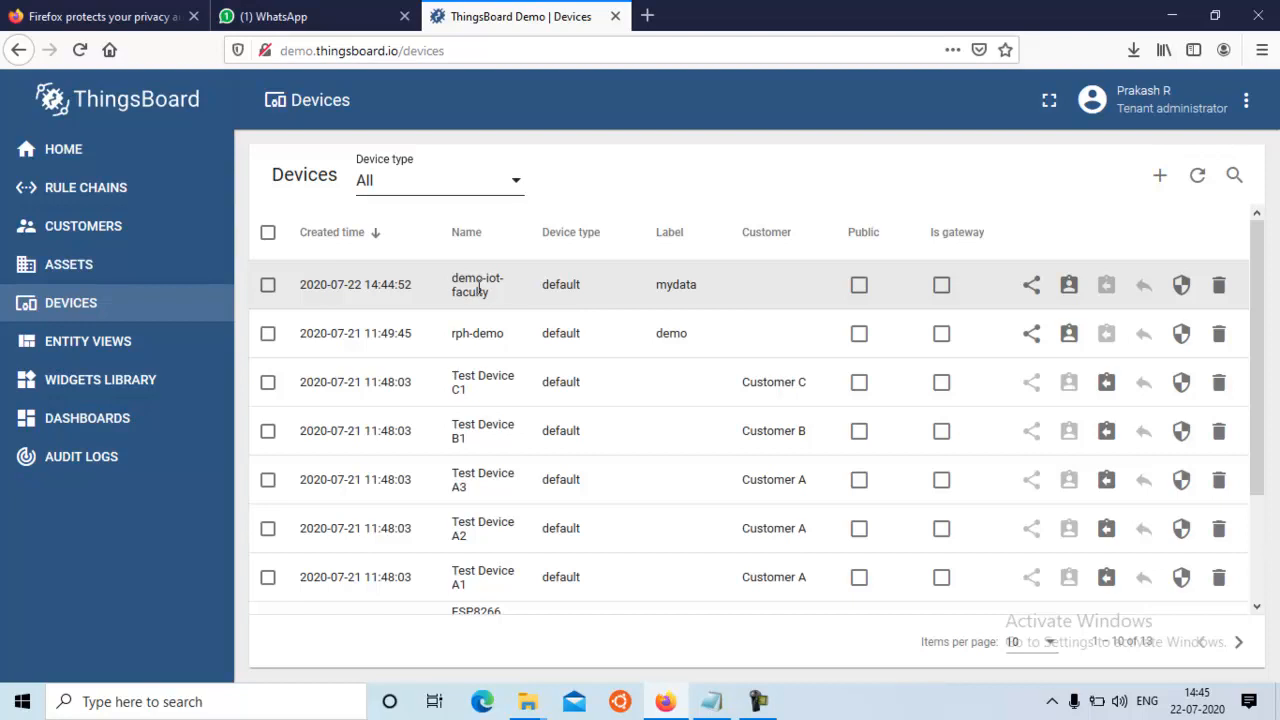
pyautogui.moveTo(1257, 477); pyautogui.dragTo(1257, 578)
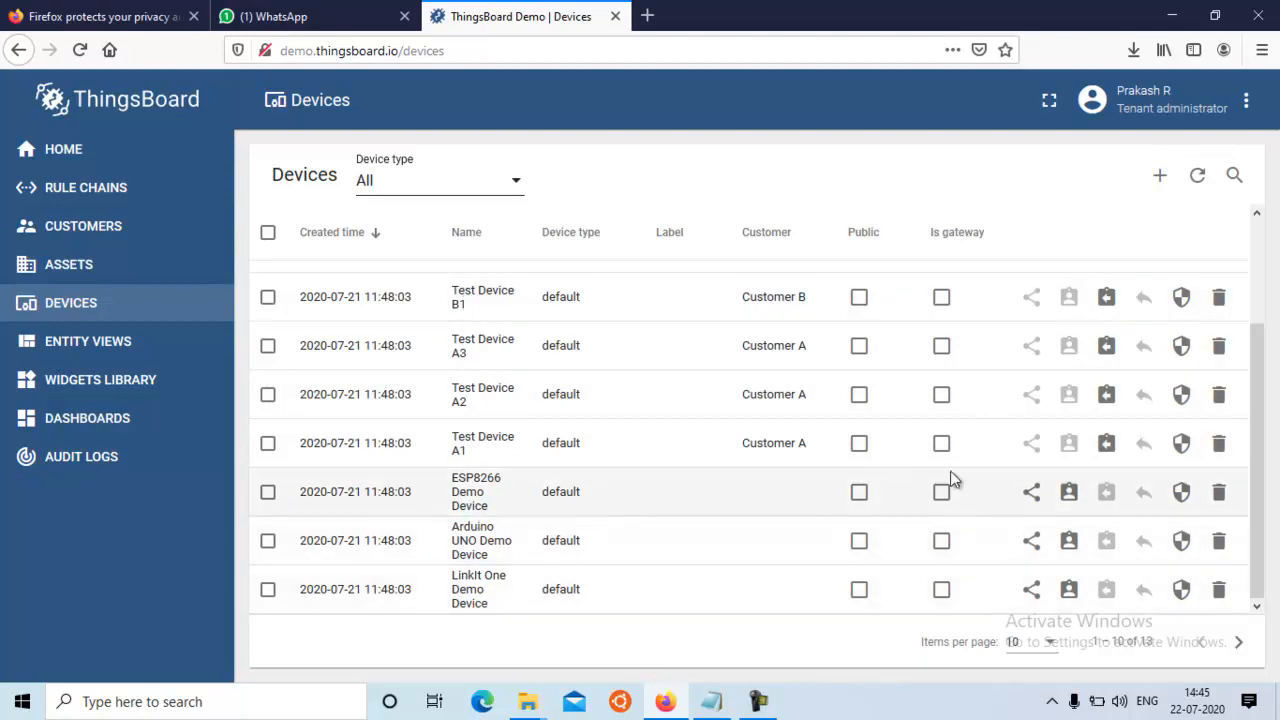
pyautogui.moveTo(1260, 451); pyautogui.dragTo(1265, 330)
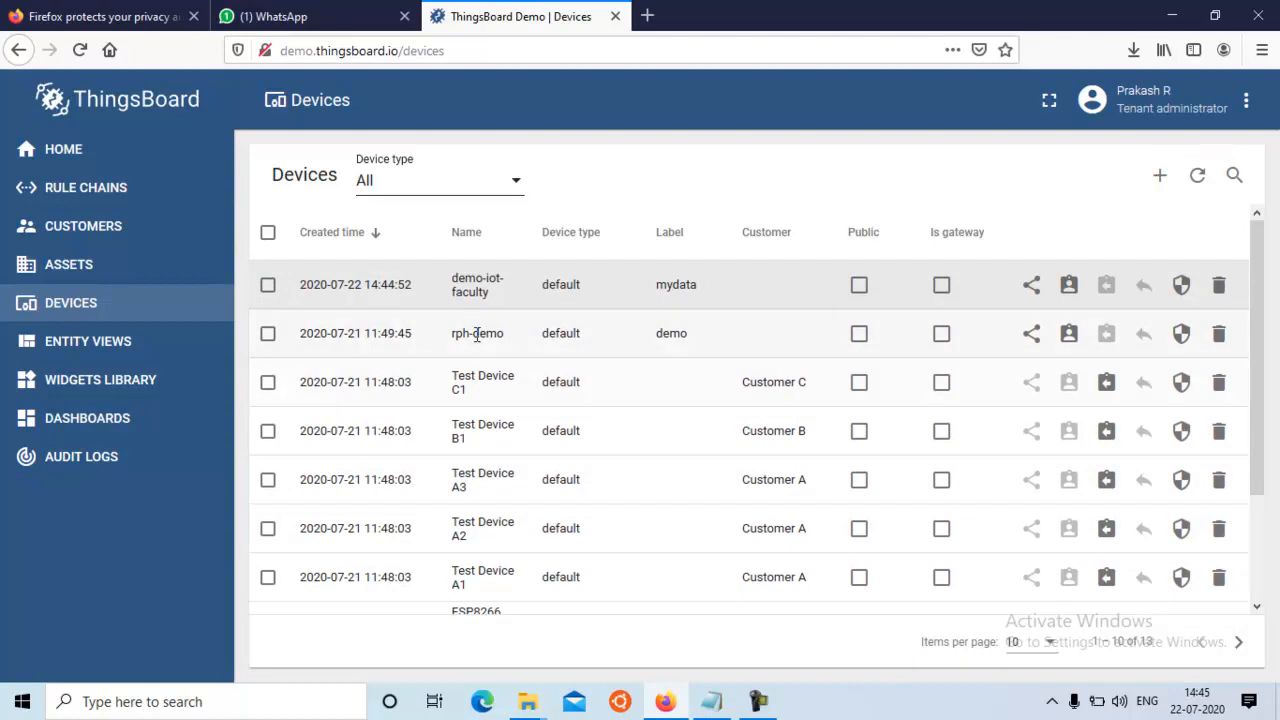
# Check the latest telemetry of the demo-iot-faculty device and return to its general details
pyautogui.click(477, 283)
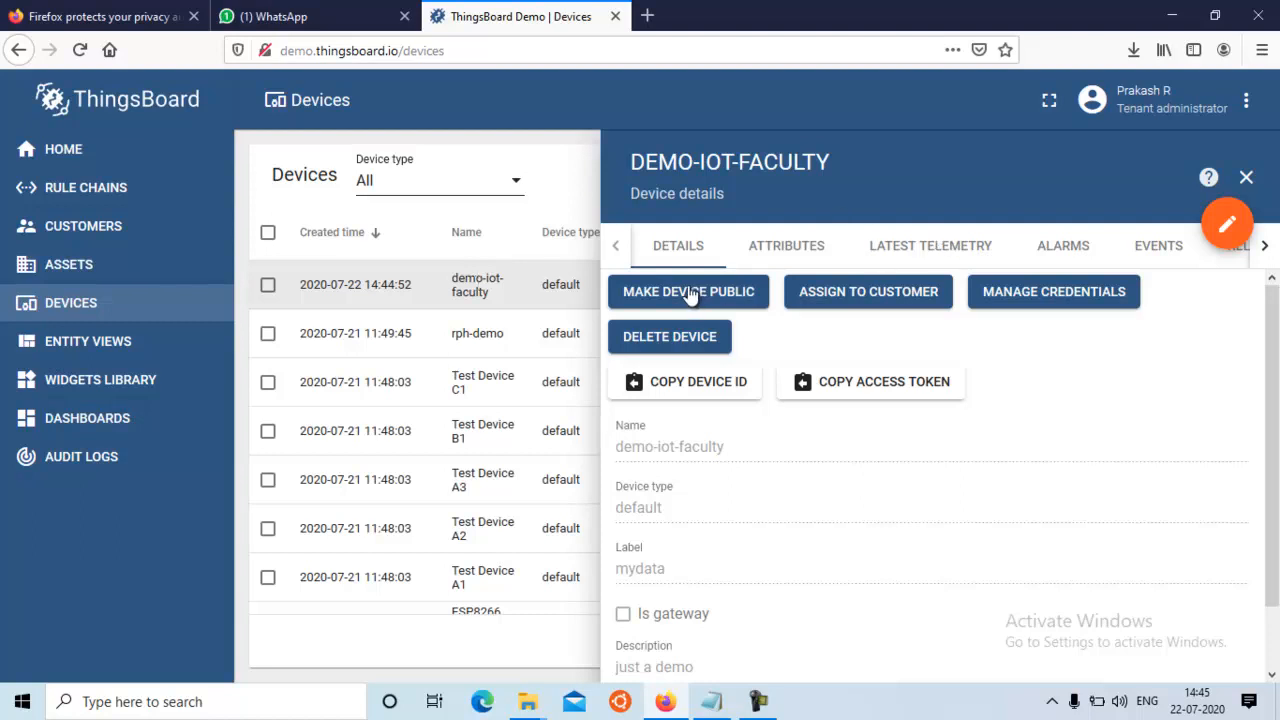
pyautogui.click(916, 255)
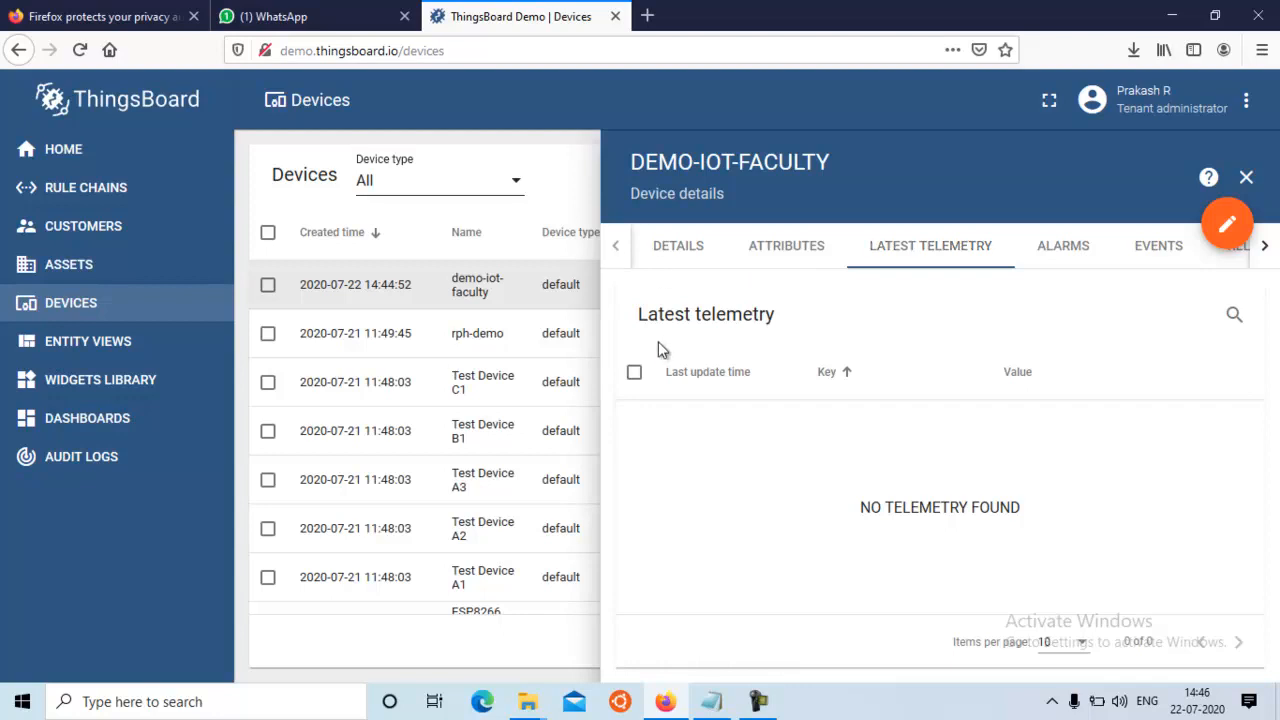
pyautogui.click(484, 290)
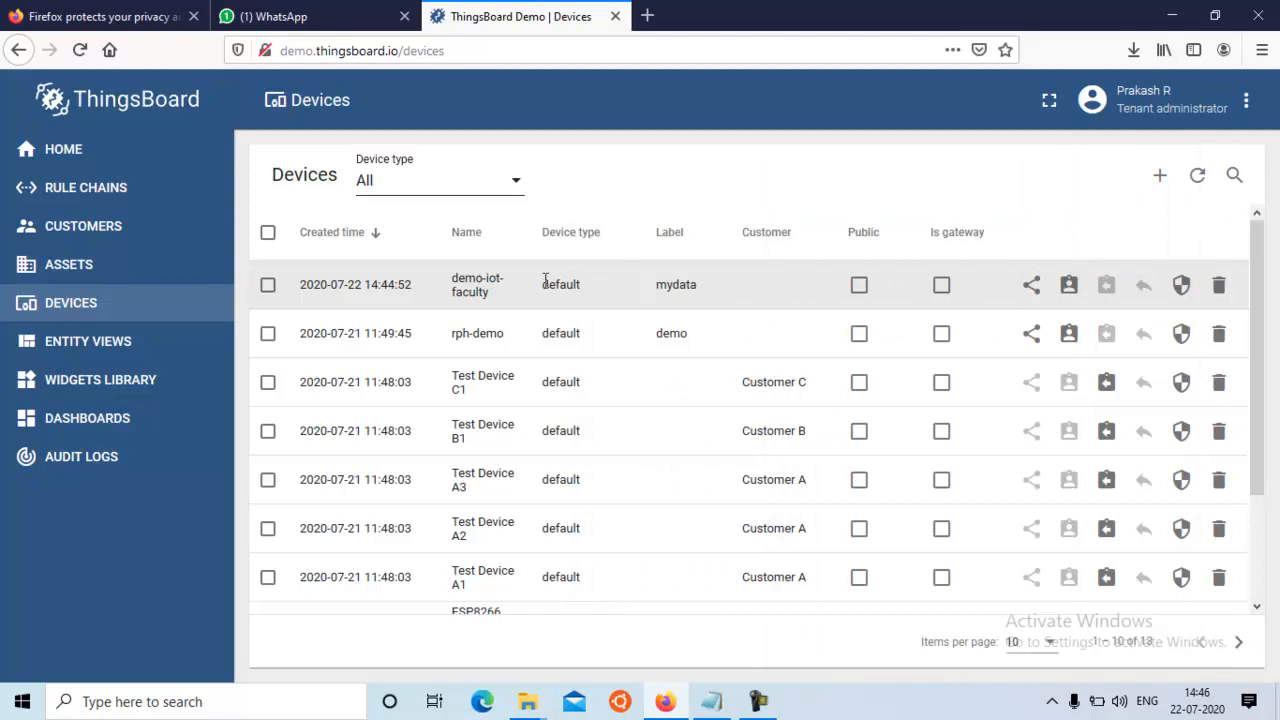
pyautogui.click(483, 286)
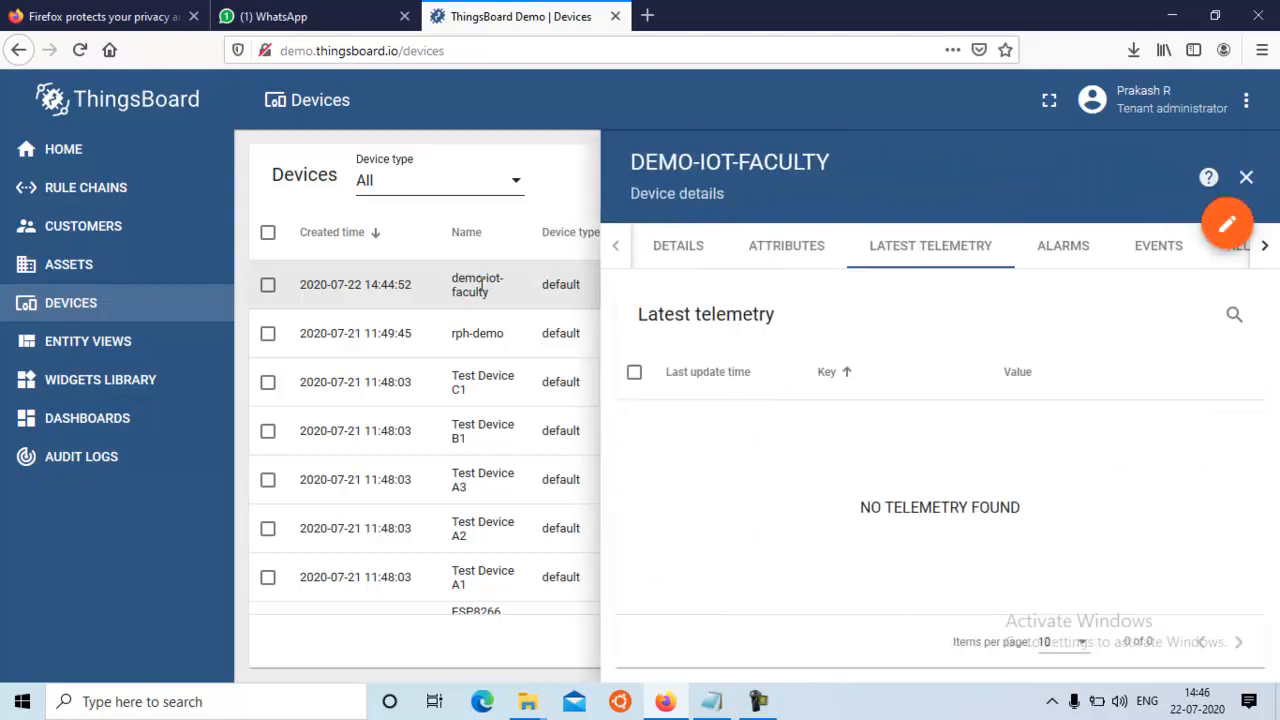
pyautogui.click(677, 250)
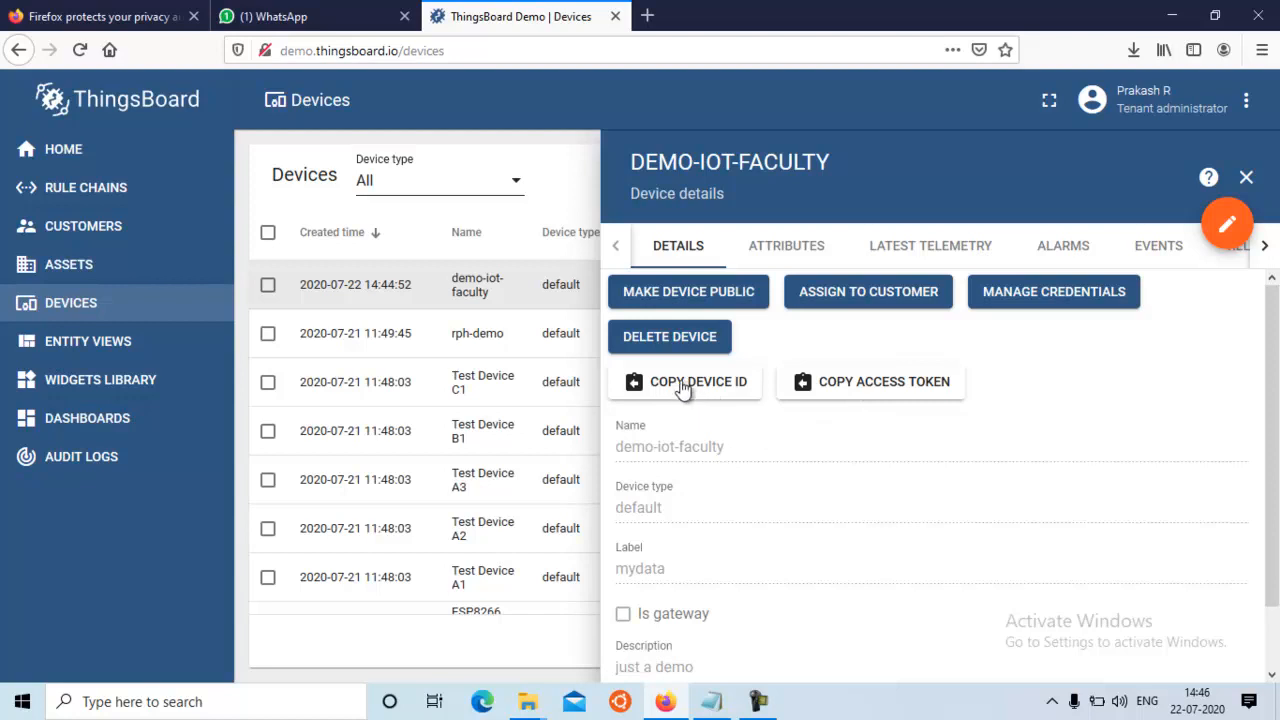
# Copy the demo-iot-faculty device's access token and paste it into the Notepad notes below demo.thingsboard.io, leaving a blank line between them
pyautogui.click(879, 393)
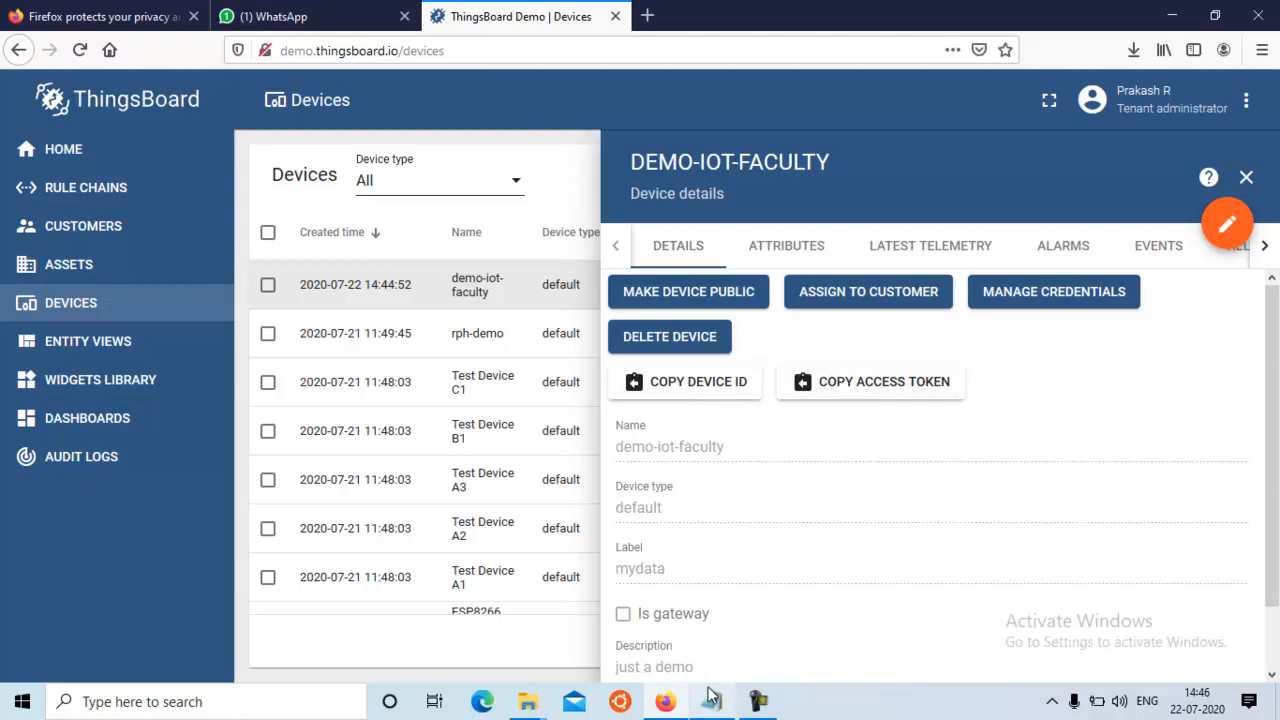
pyautogui.moveTo(712, 703)
pyautogui.click(704, 655)
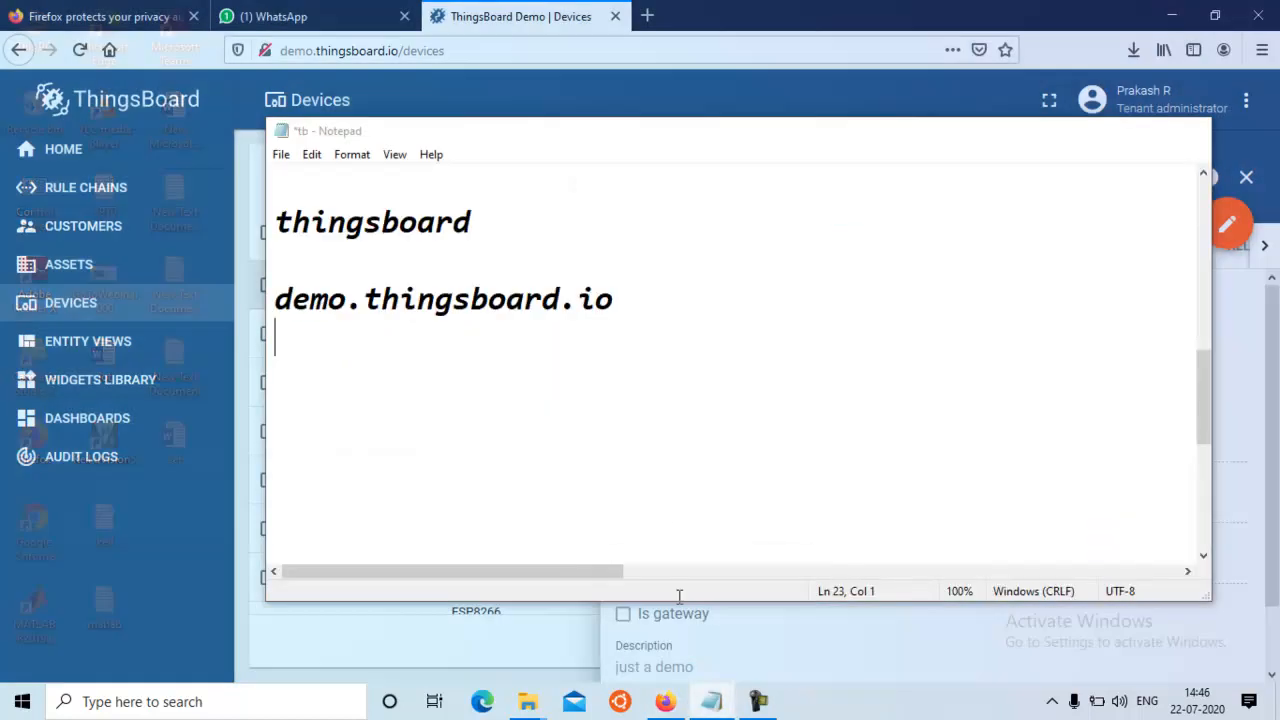
pyautogui.click(641, 302)
pyautogui.press('Return')
pyautogui.press('Return')
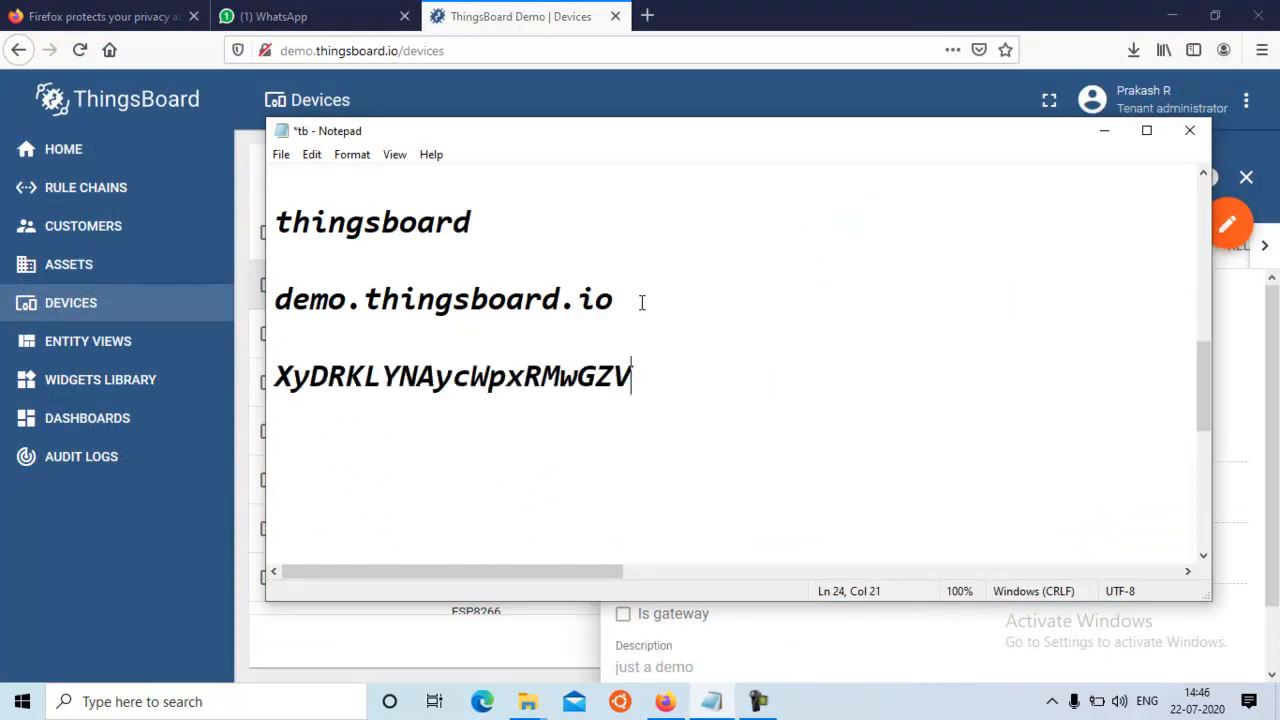
# Copy the demo-iot-faculty device's ID from ThingsBoard and paste it into the Notepad notes on the line below the access token
pyautogui.click(876, 636)
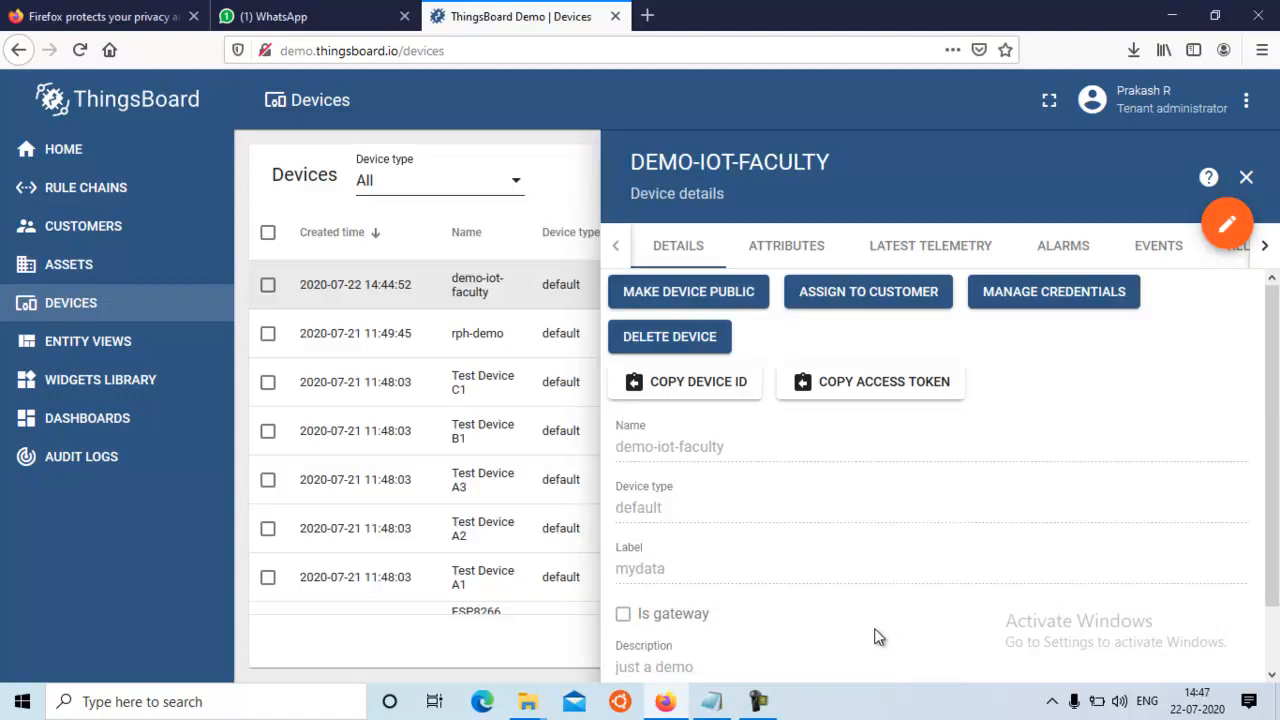
pyautogui.click(731, 386)
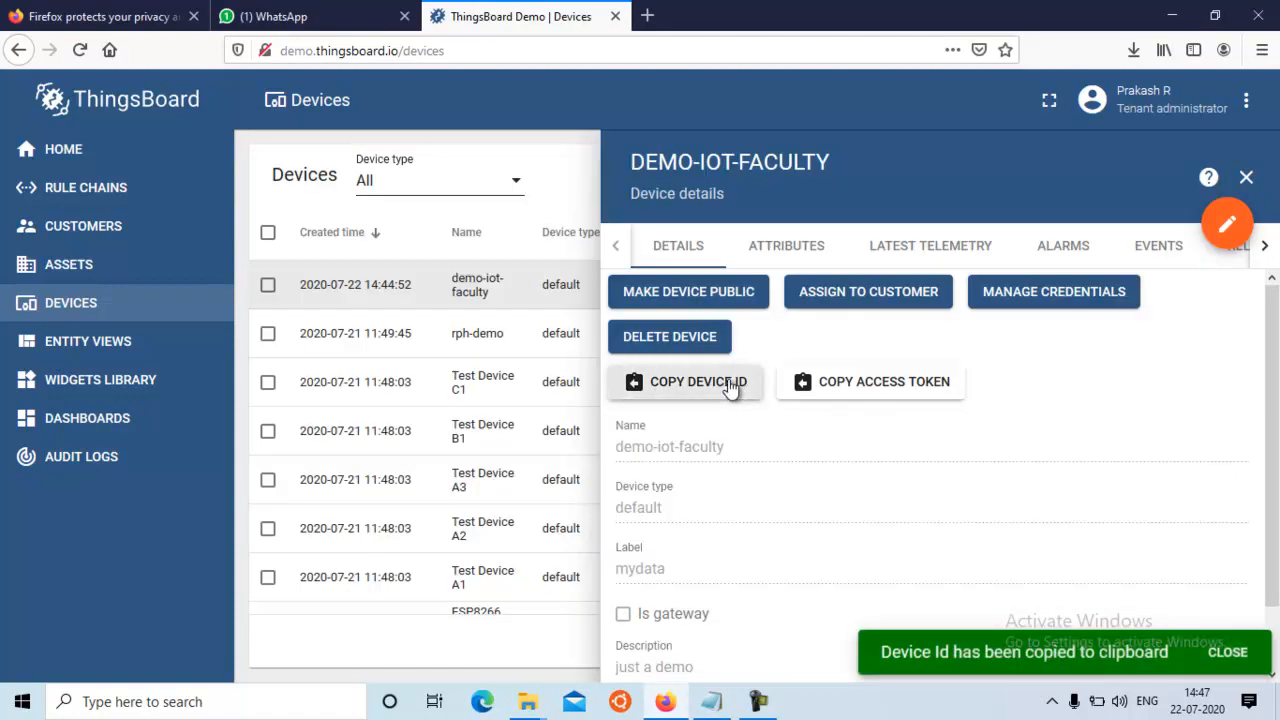
pyautogui.moveTo(711, 701)
pyautogui.click(699, 645)
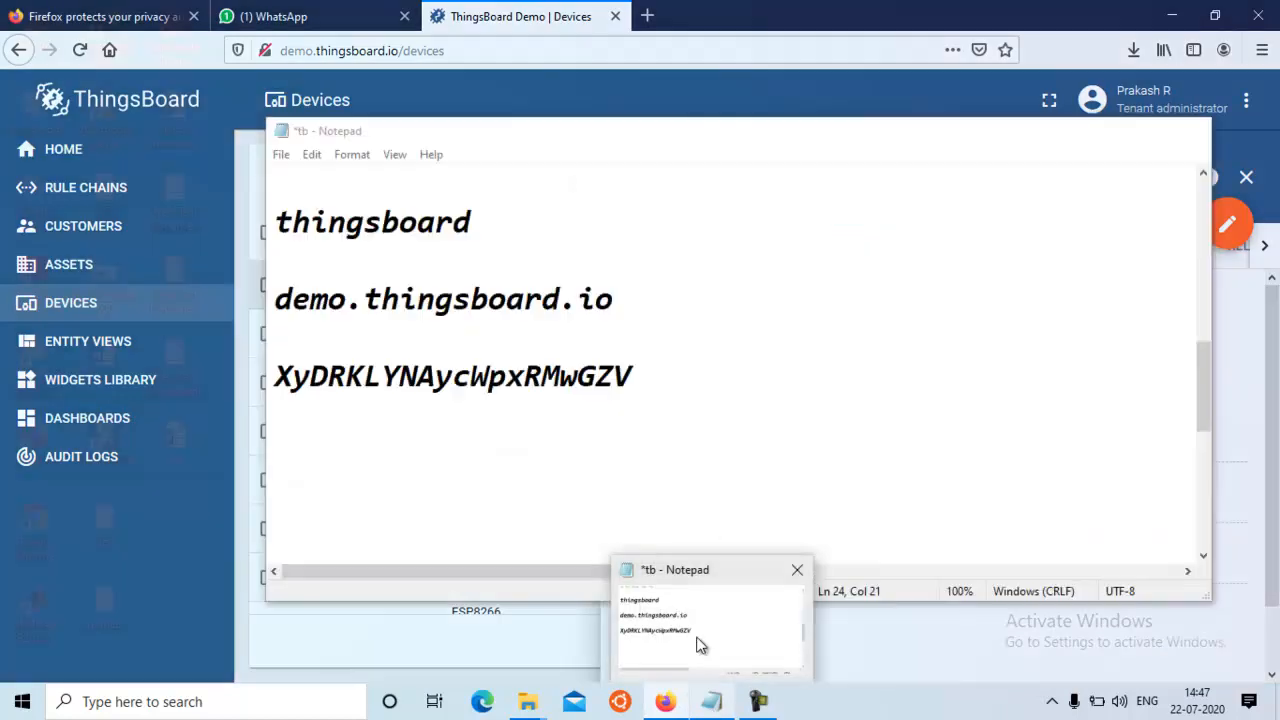
pyautogui.click(670, 508)
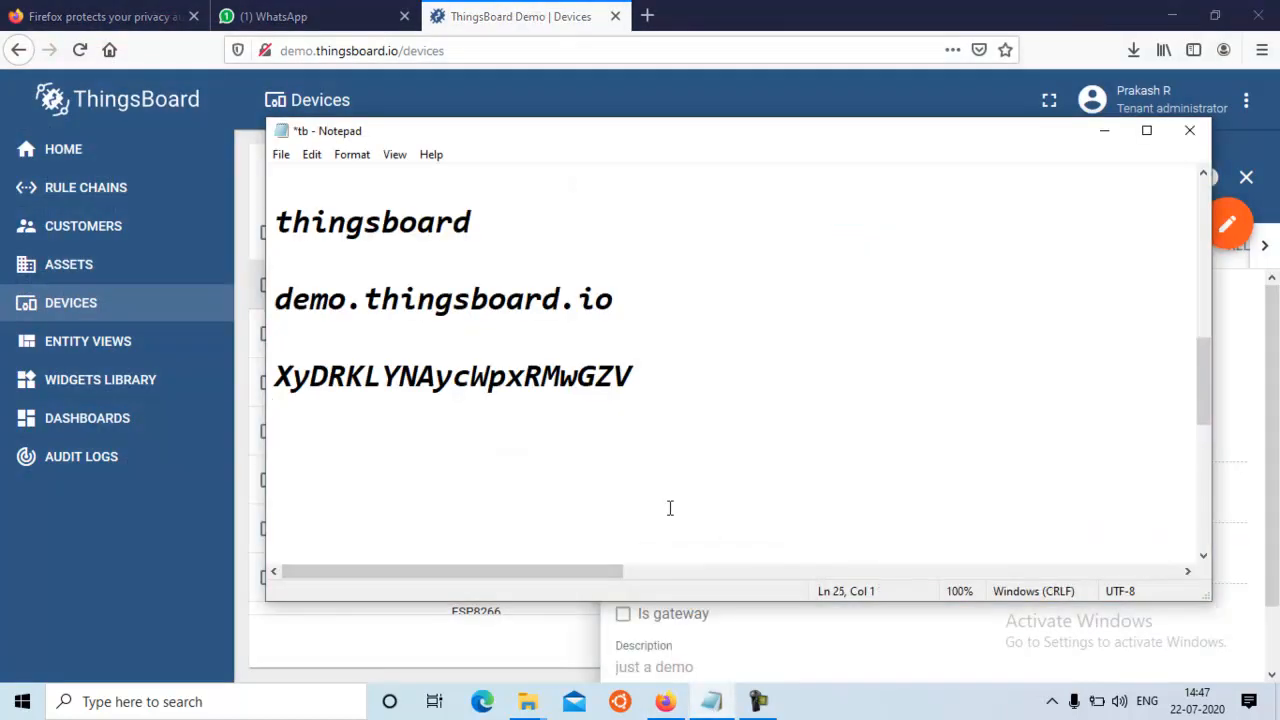
pyautogui.hotkey('ctrl', 'v')
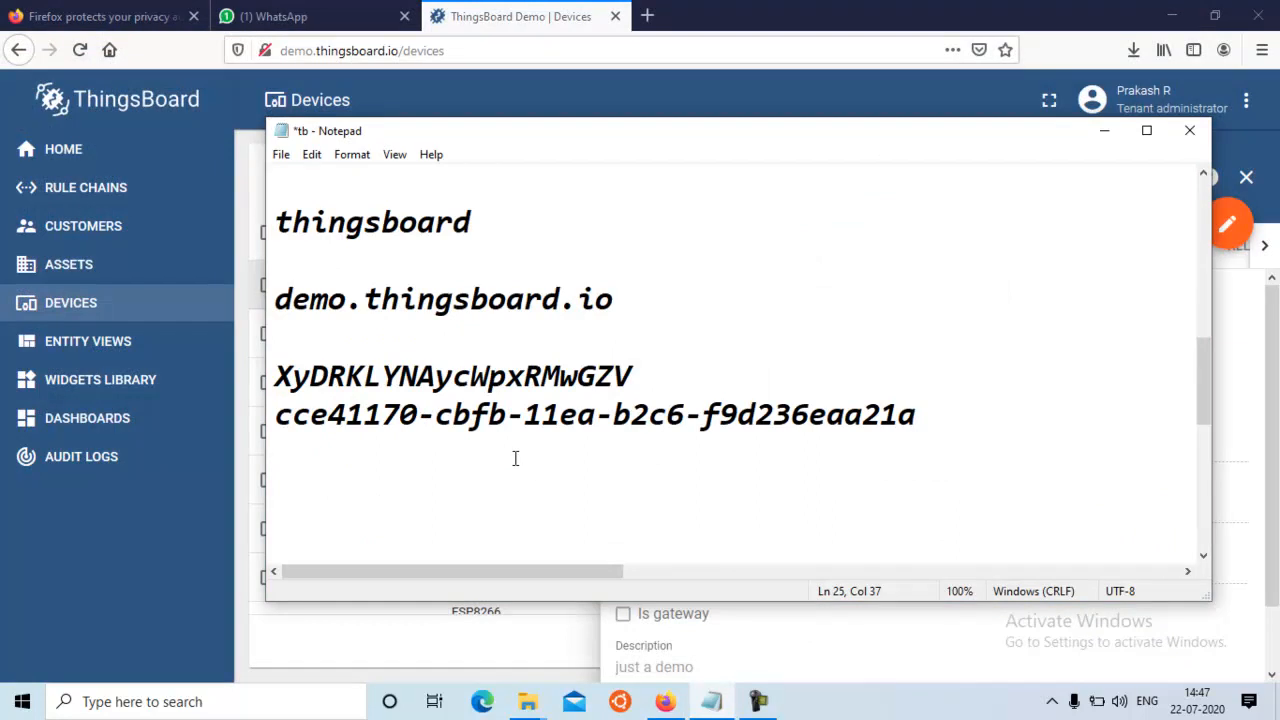
pyautogui.click(278, 377)
pyautogui.hotkey('shift', 'End')
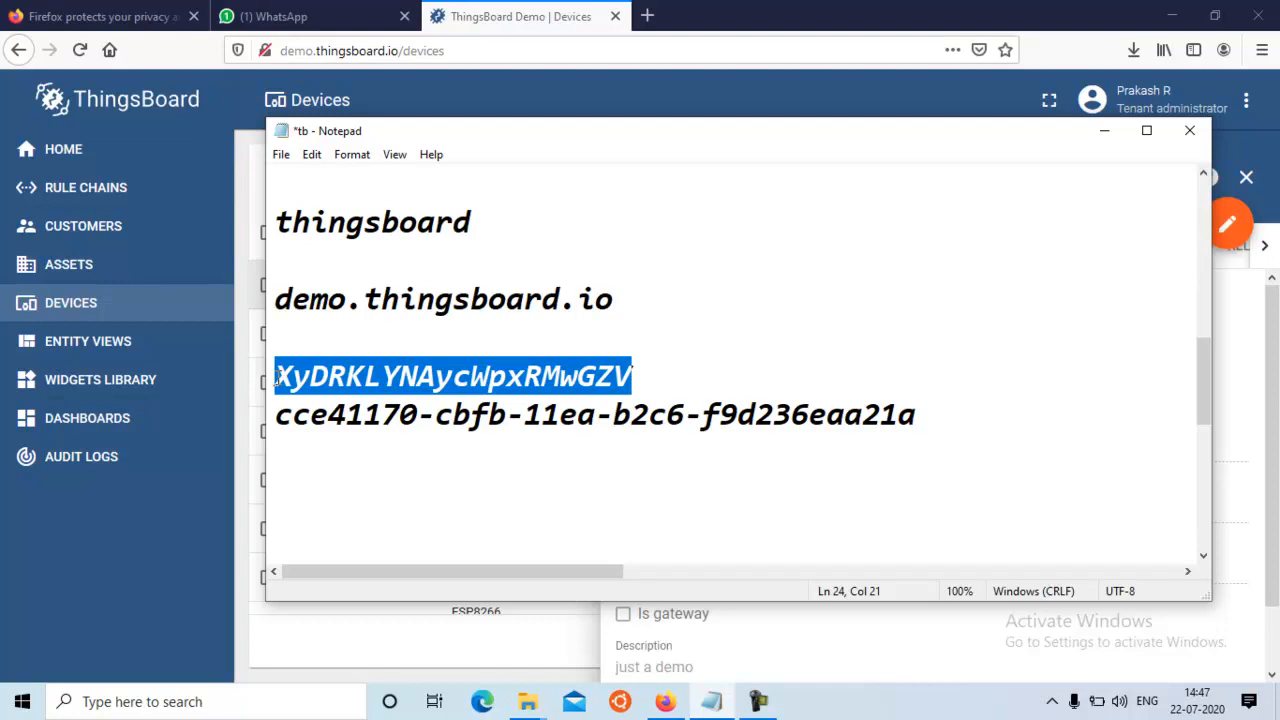
pyautogui.click(1012, 454)
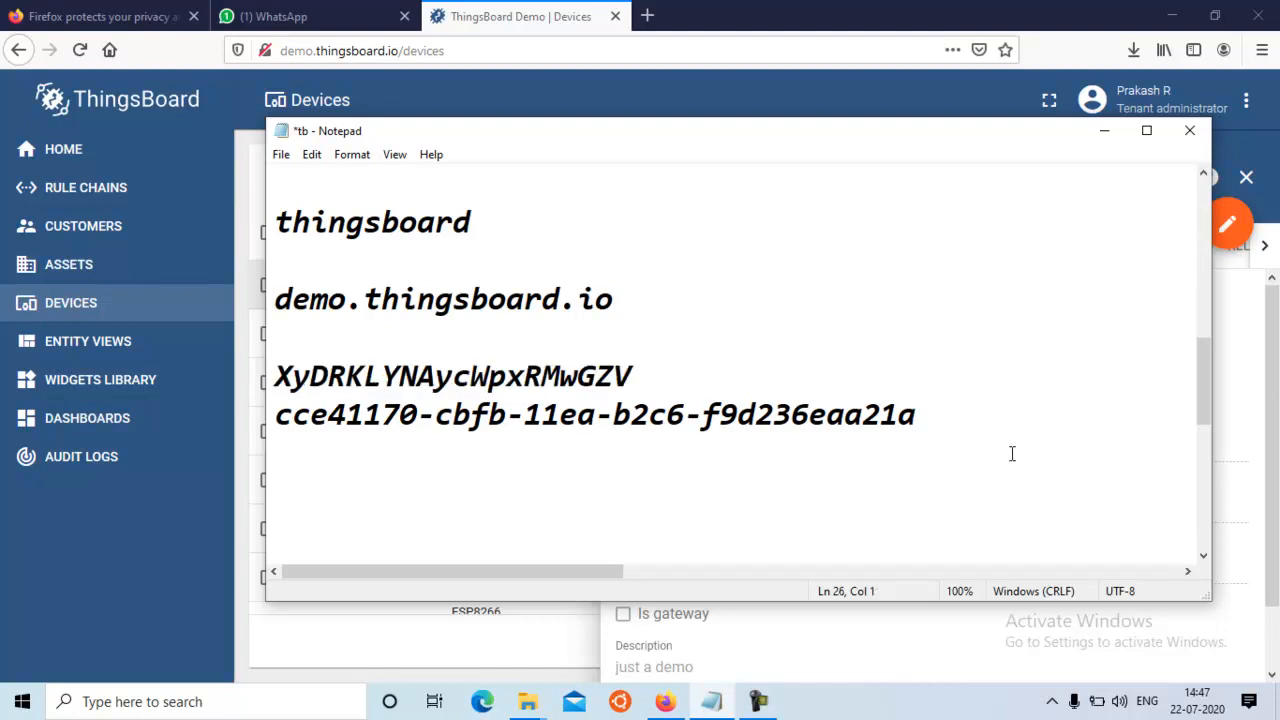
# Return to ThingsBoard, reopen the demo-iot-faculty device, and view its latest telemetry
pyautogui.click(1106, 133)
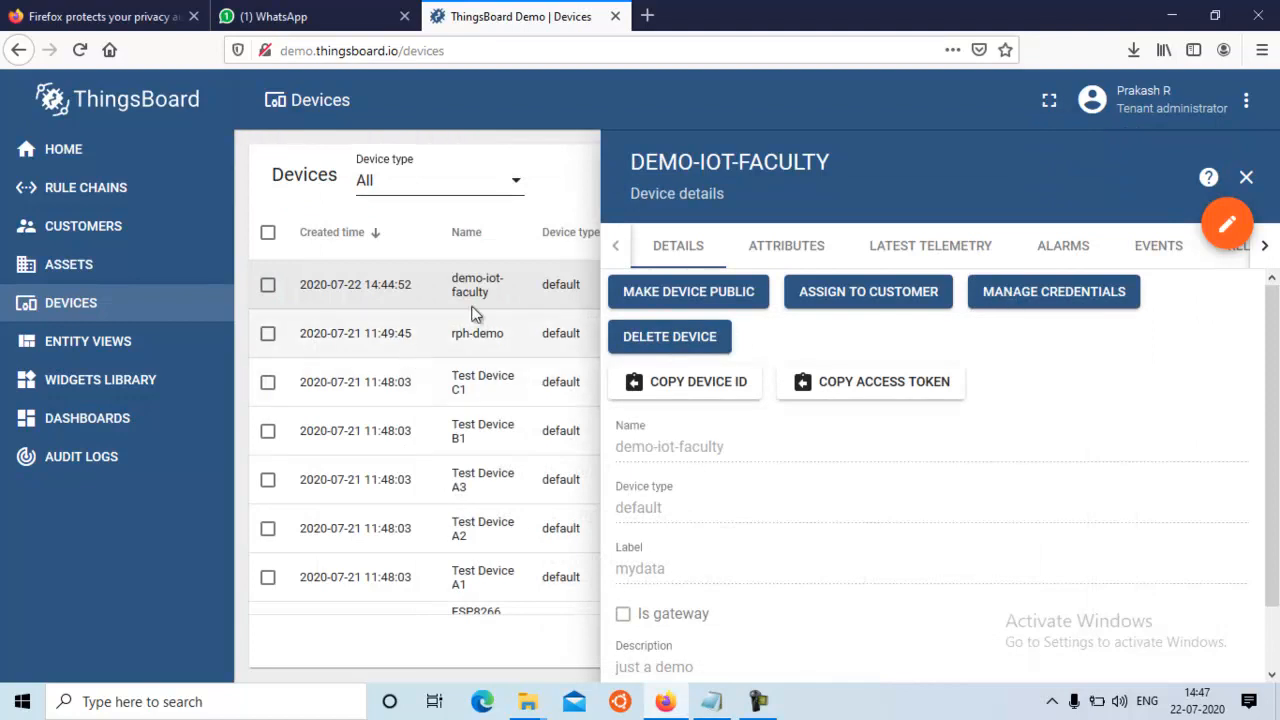
pyautogui.click(480, 288)
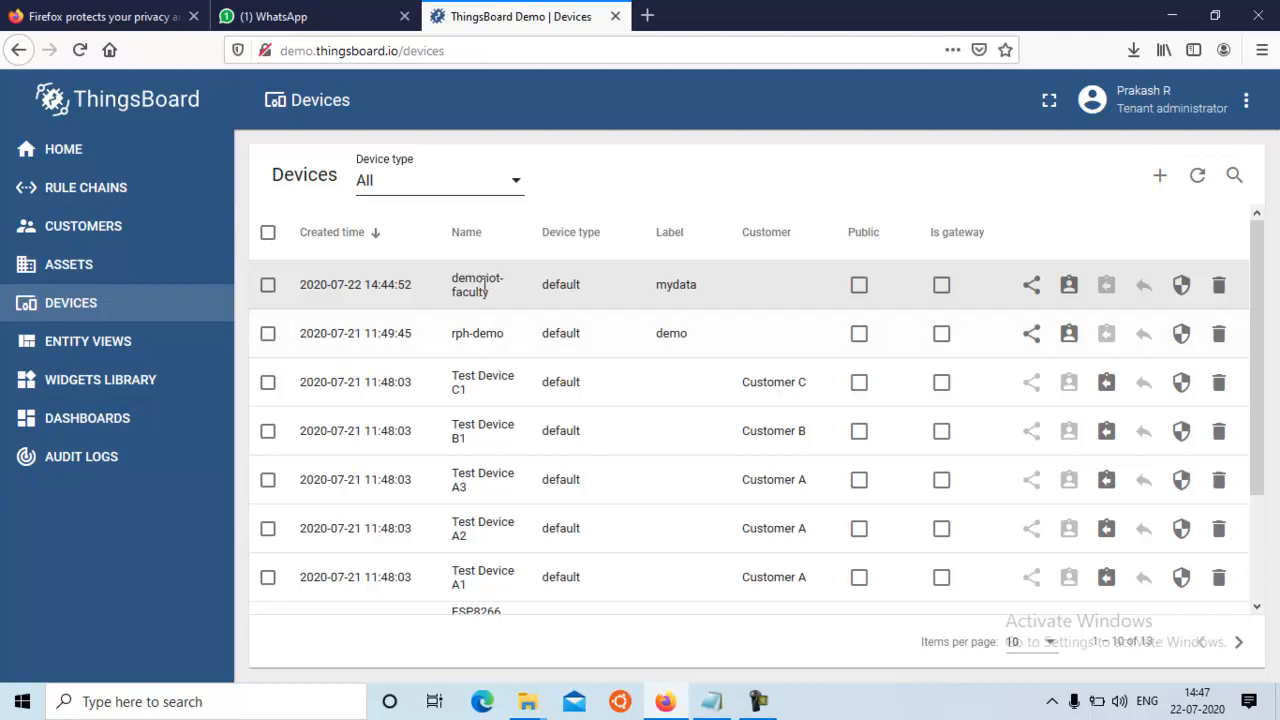
pyautogui.click(484, 285)
pyautogui.click(933, 250)
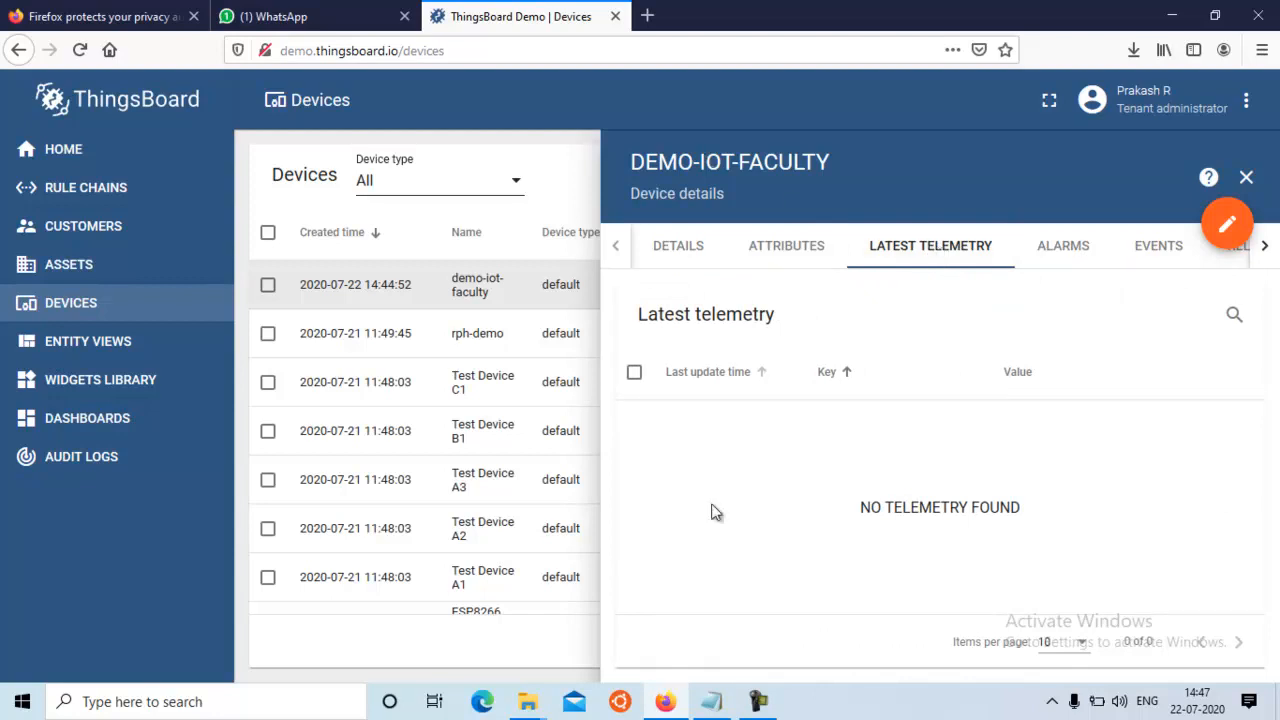
# Switch to the Notepad notes and add the lines "mqtt" and "http" below the device ID, after a blank line
pyautogui.moveTo(709, 704)
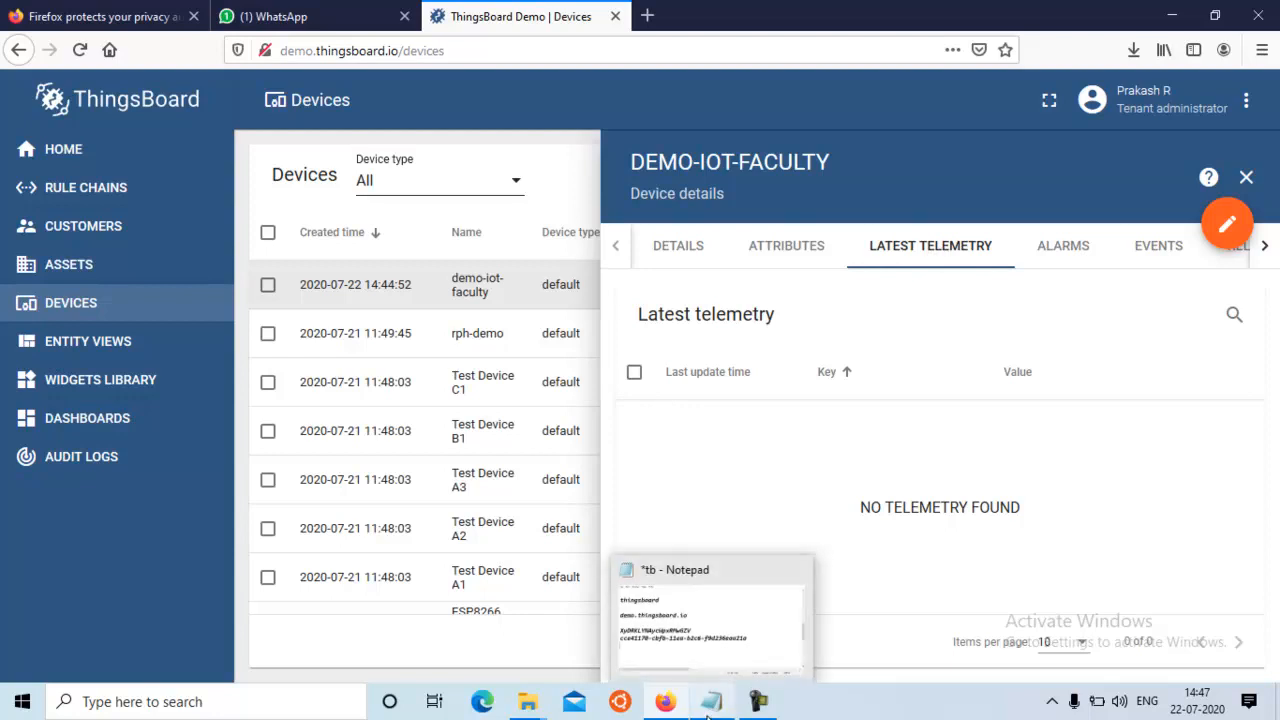
pyautogui.click(694, 654)
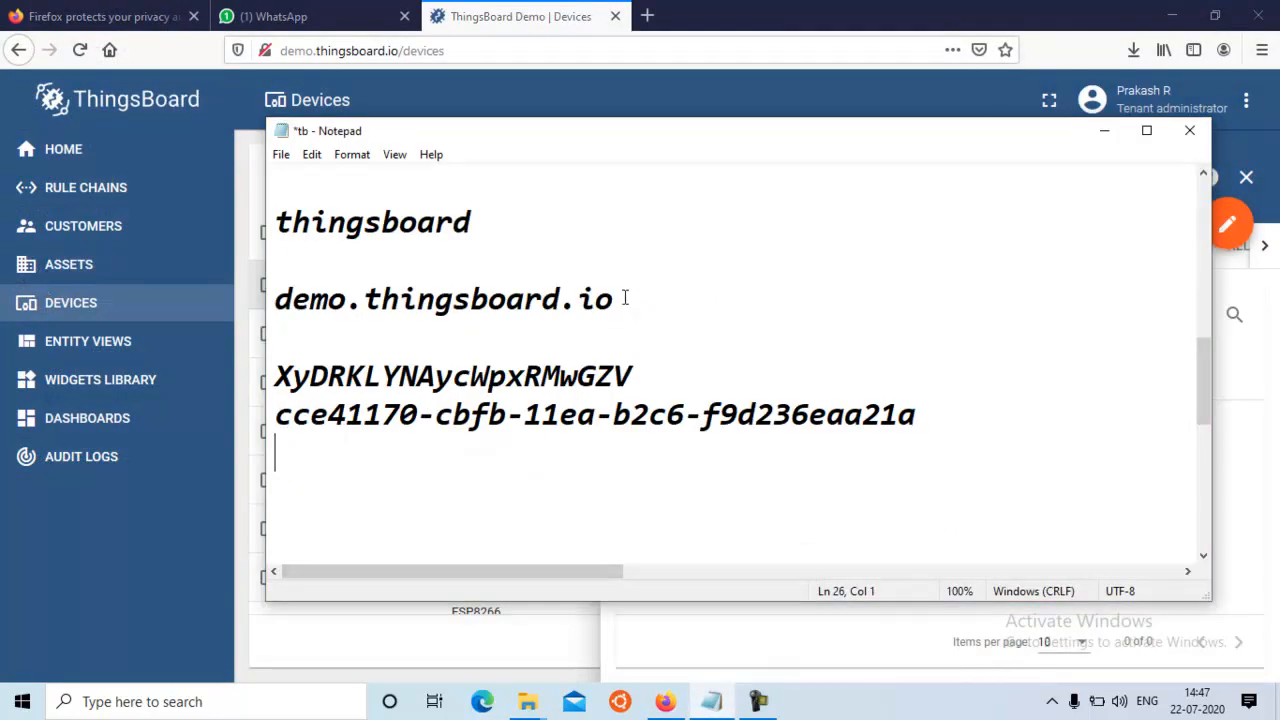
pyautogui.click(969, 410)
pyautogui.press('Return')
pyautogui.press('Return')
pyautogui.write('mqtt')
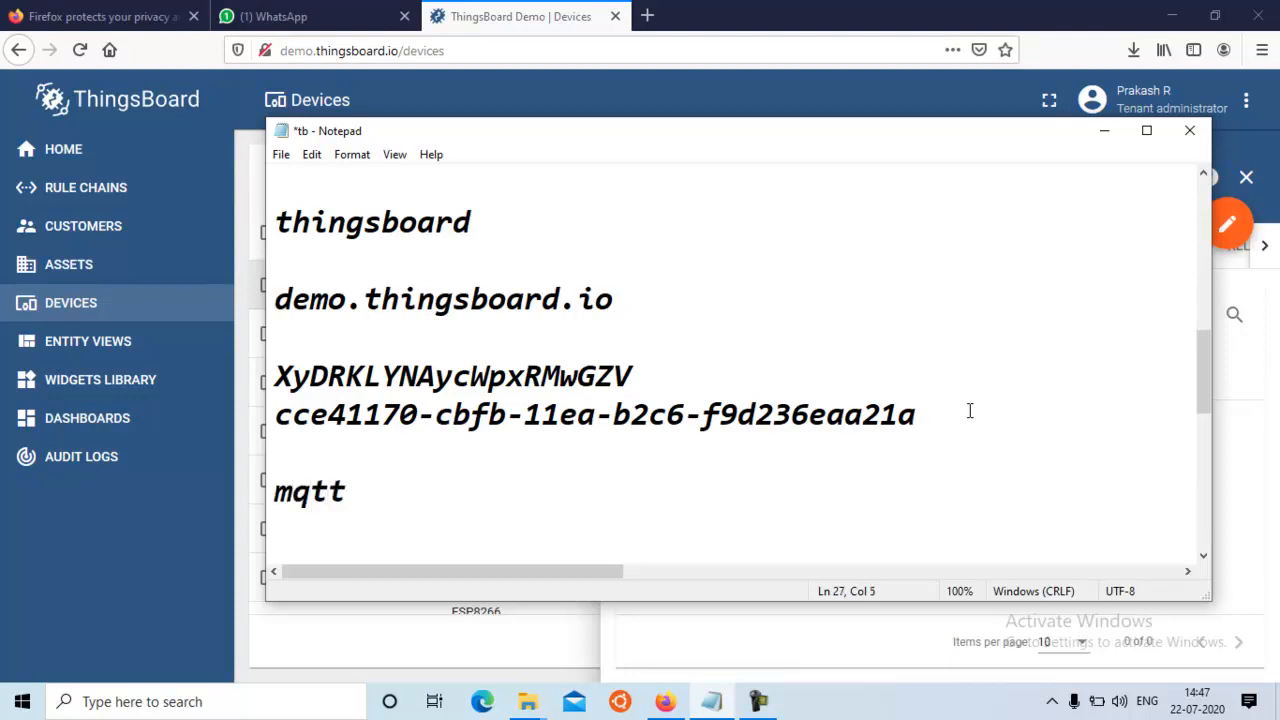
pyautogui.press('Return')
pyautogui.write('http')
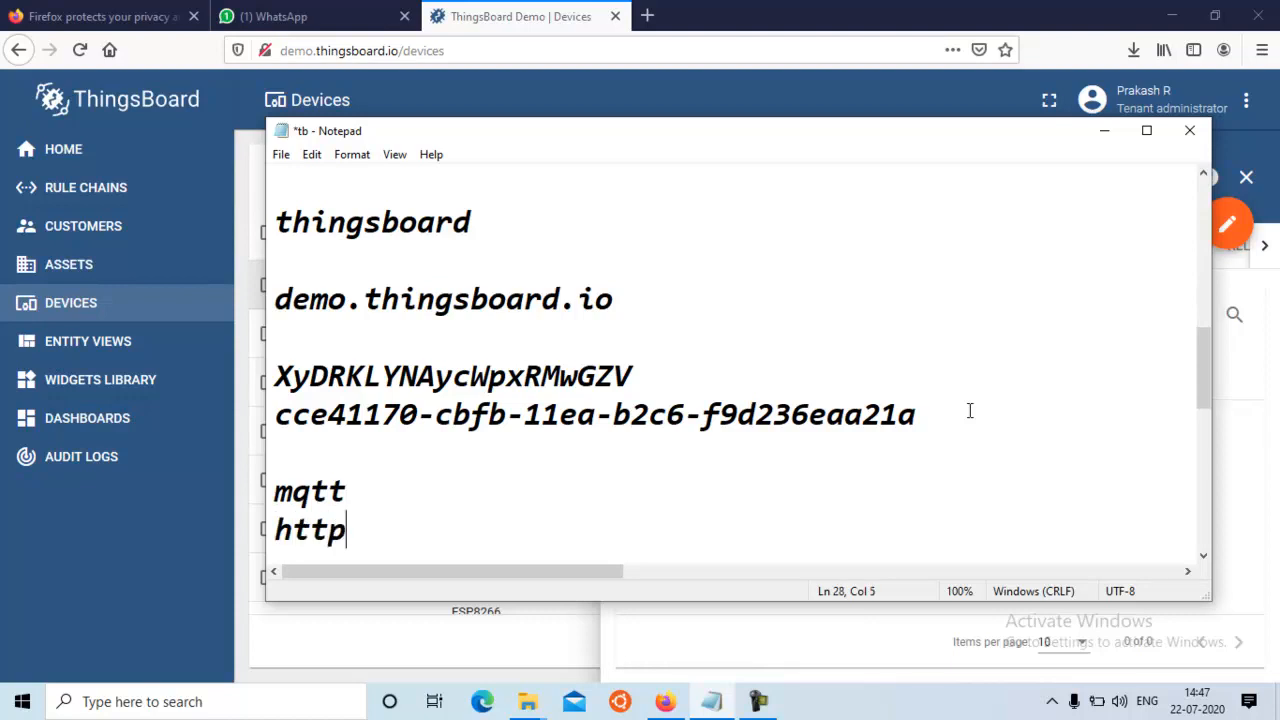
# Find the curl POST command further down in the notes and highlight the word curl
pyautogui.click(1203, 555)
pyautogui.moveTo(1203, 555); pyautogui.dragTo(1203, 555)
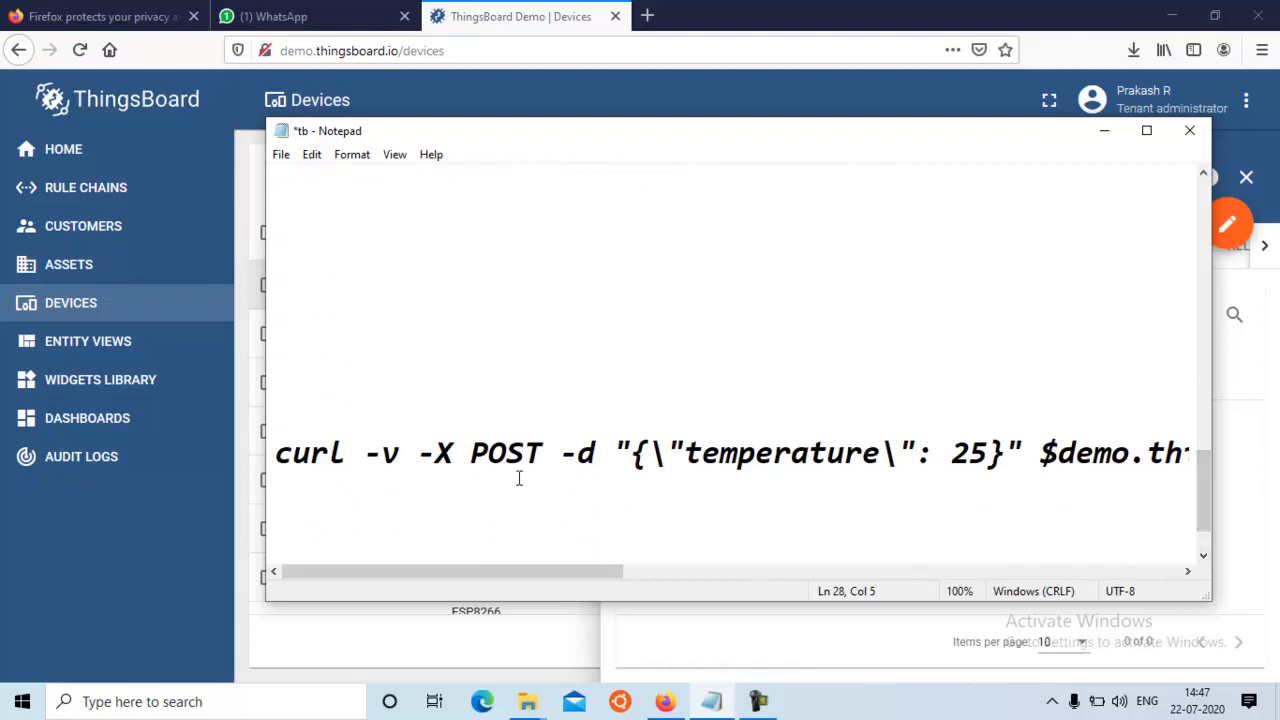
pyautogui.moveTo(275, 453); pyautogui.dragTo(341, 455)
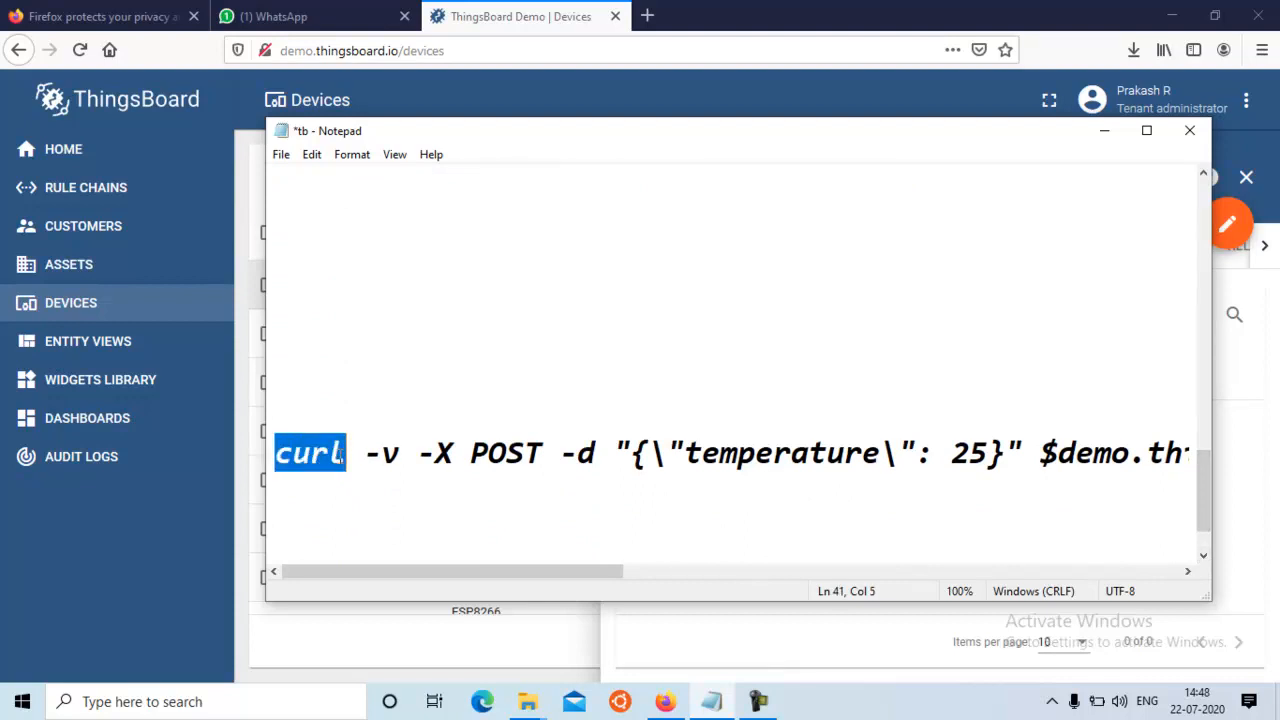
# Find Command Prompt through the Windows search with "cmd" and open it
pyautogui.click(146, 701)
pyautogui.write('custom')
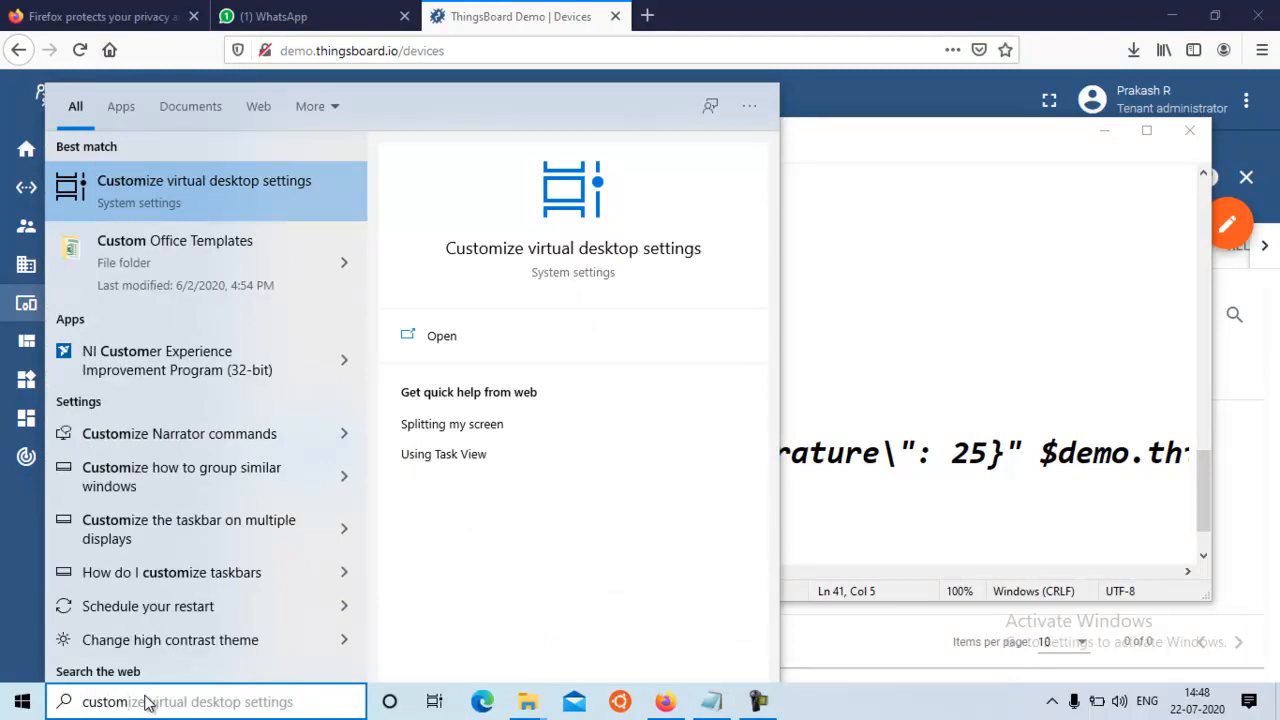
pyautogui.press('BackSpace')
pyautogui.press('BackSpace')
pyautogui.press('BackSpace')
pyautogui.press('BackSpace')
pyautogui.press('BackSpace')
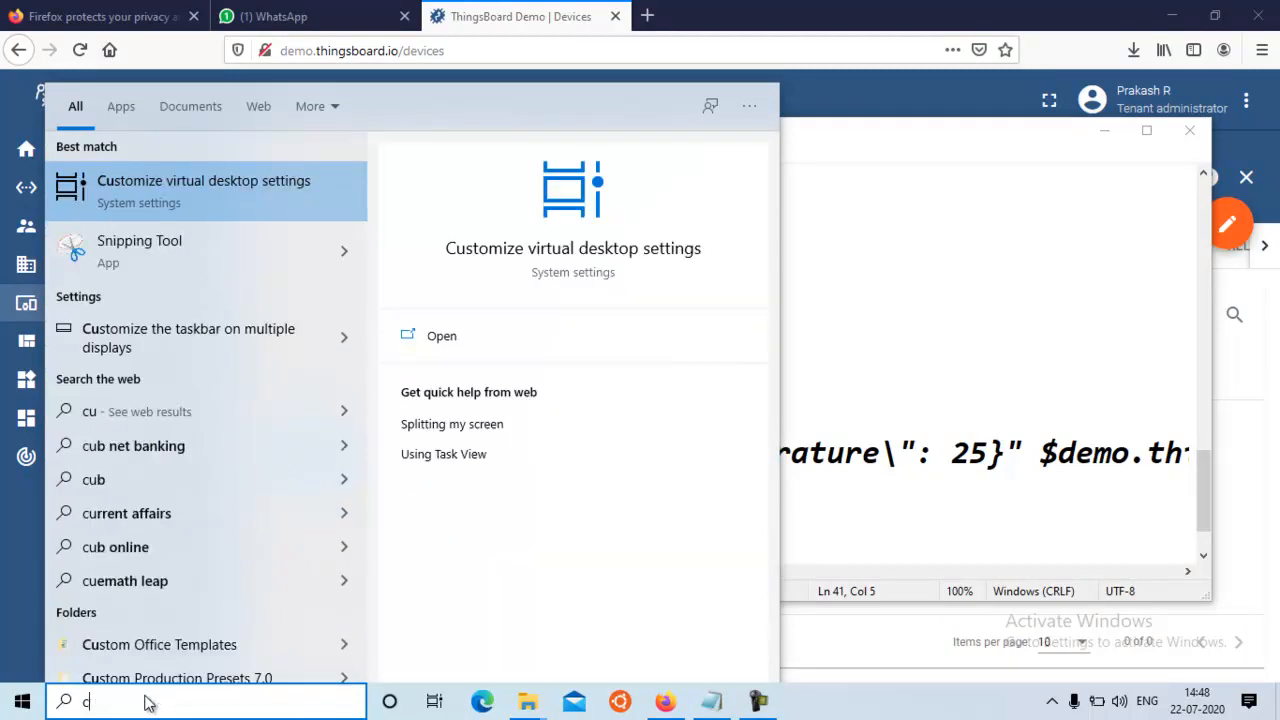
pyautogui.write('md')
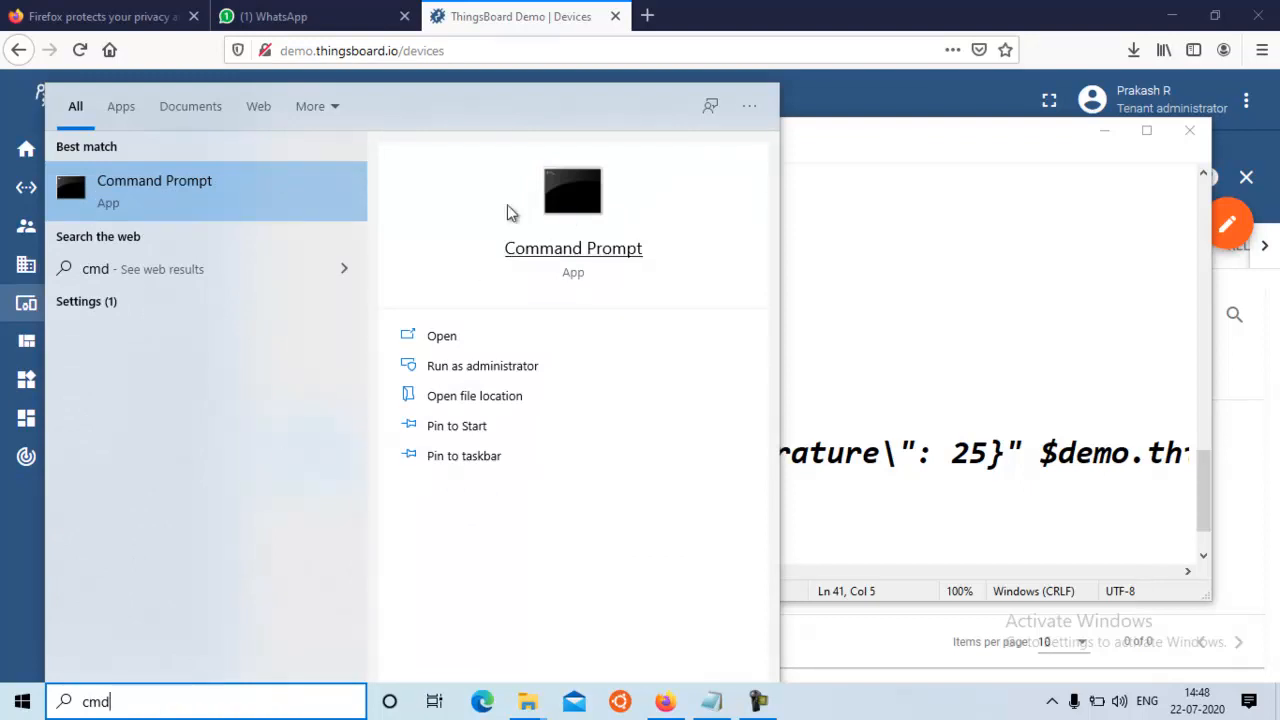
pyautogui.click(131, 190)
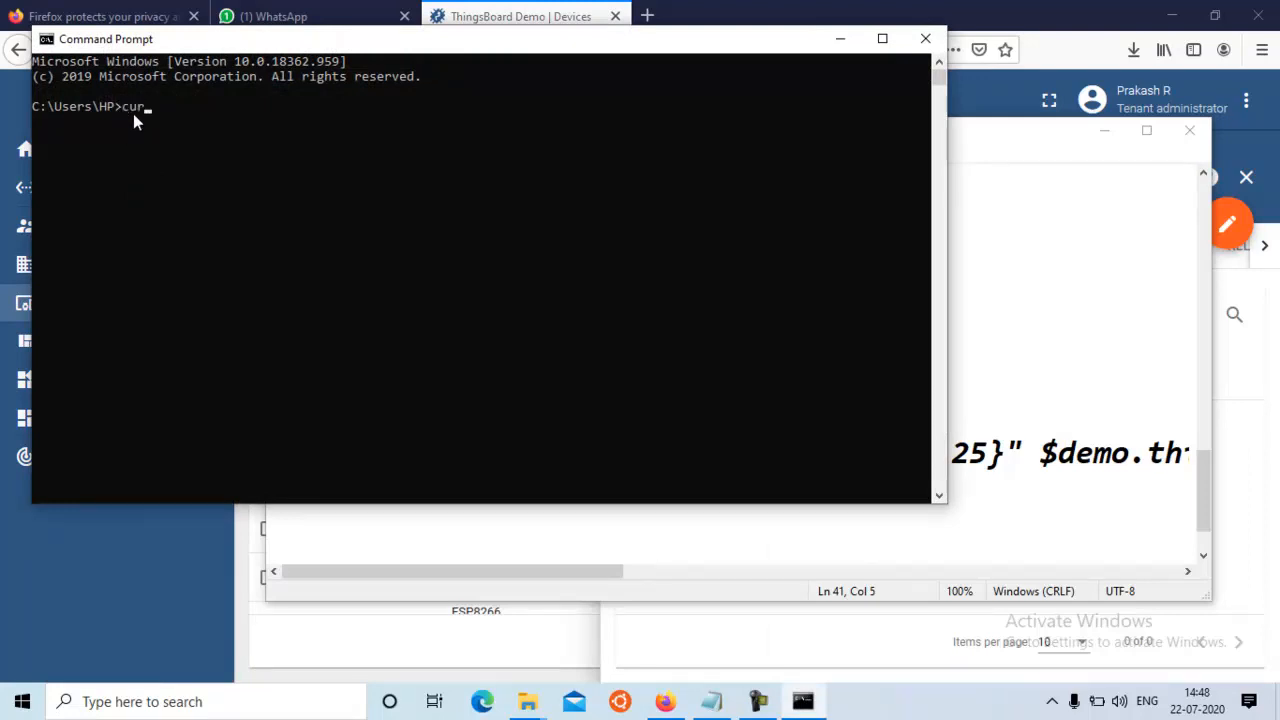
# Run curl in Command Prompt without arguments and with its help option to check that it is available
pyautogui.press('Return')
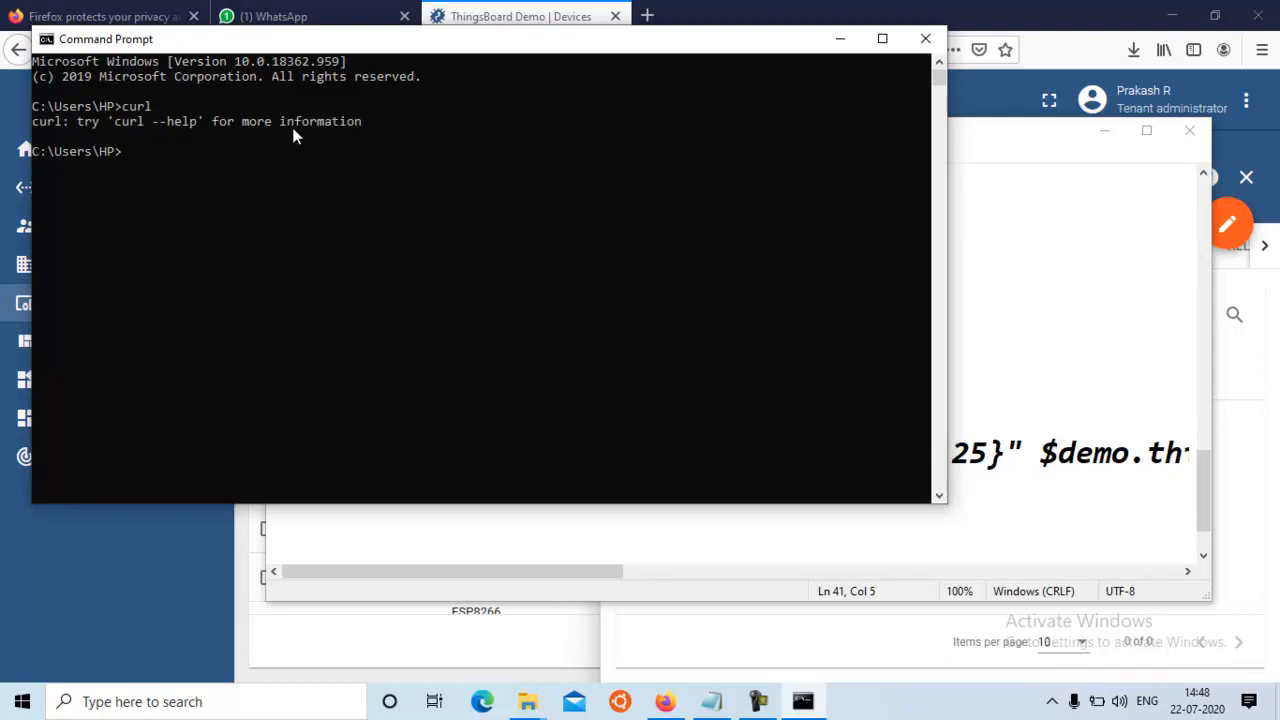
pyautogui.write('curl -help')
pyautogui.press('Return')
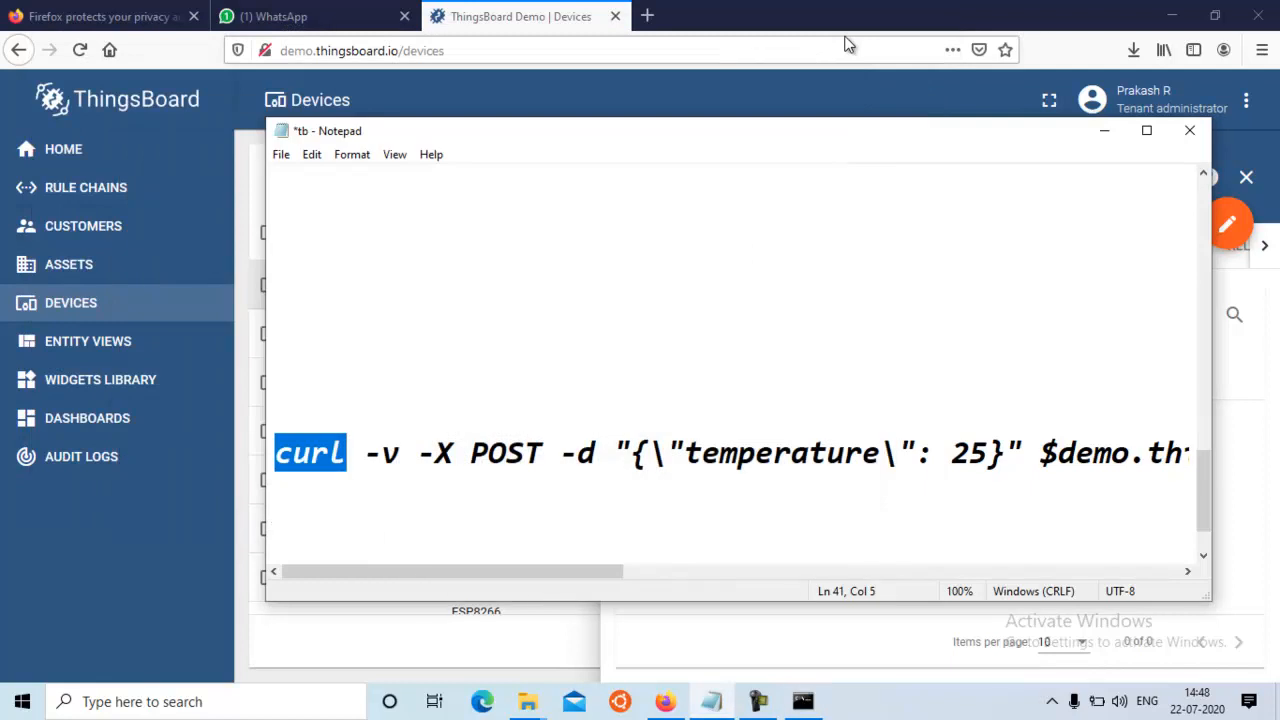
# In the curl command in the Notepad notes, replace the key name temperature with mysensor
pyautogui.click(528, 503)
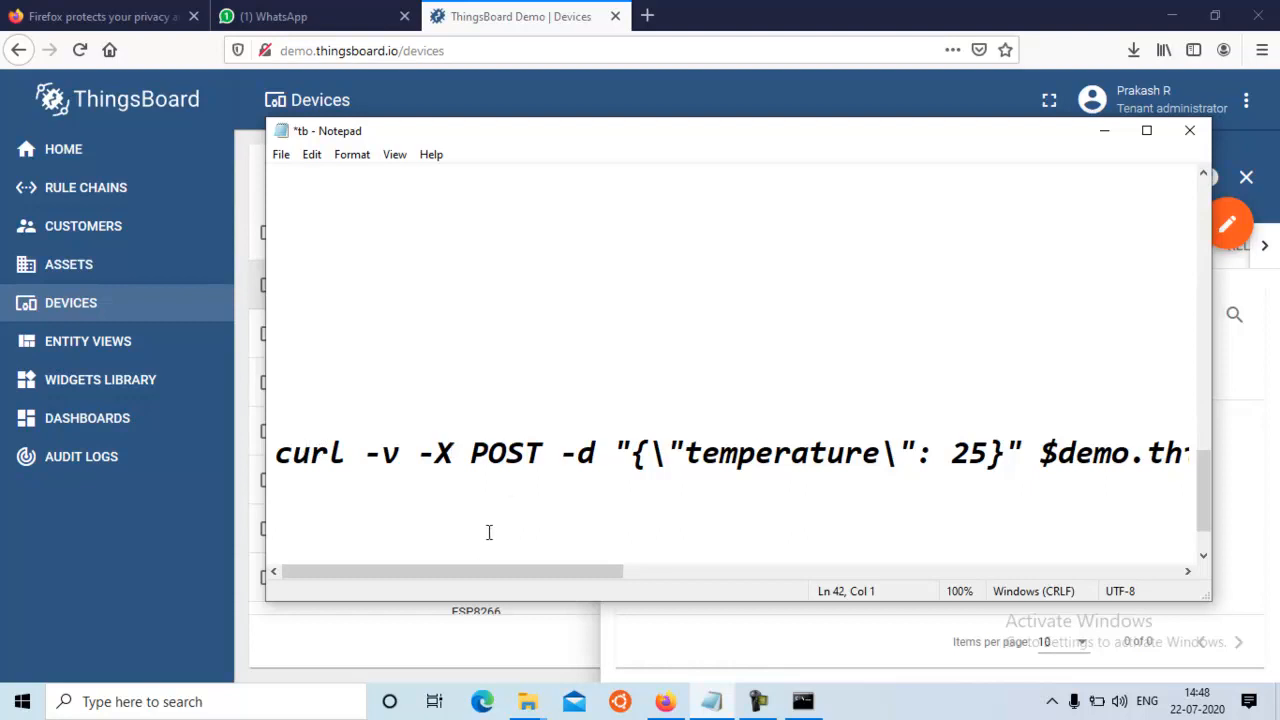
pyautogui.moveTo(478, 568); pyautogui.dragTo(450, 597)
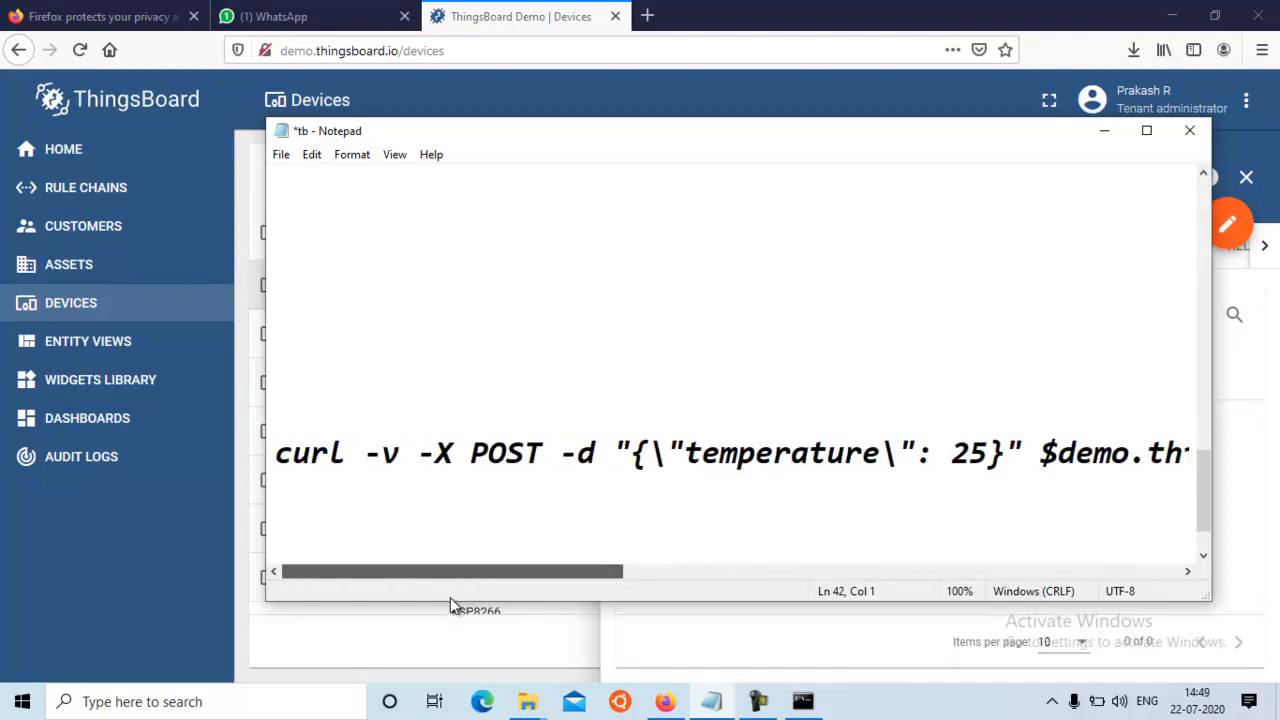
pyautogui.click(883, 453)
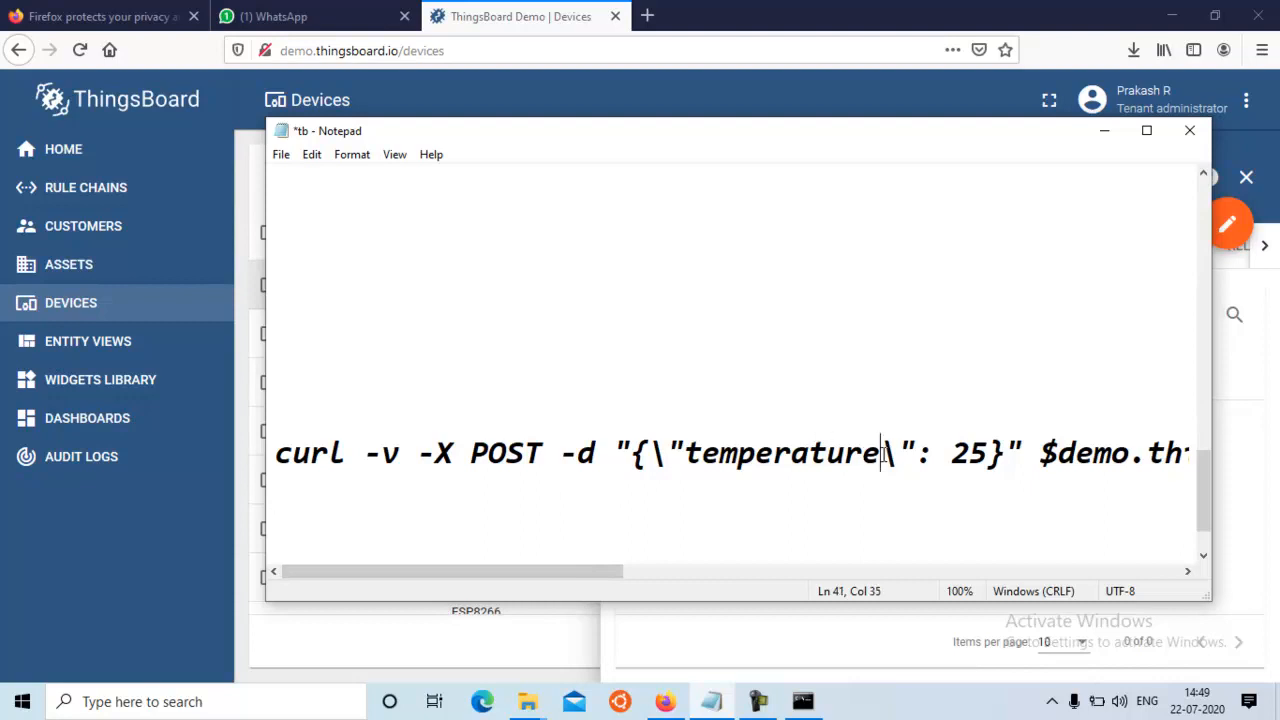
pyautogui.press('BackSpace')
pyautogui.press('BackSpace')
pyautogui.press('BackSpace')
pyautogui.press('BackSpace')
pyautogui.press('BackSpace')
pyautogui.press('BackSpace')
pyautogui.press('BackSpace')
pyautogui.press('BackSpace')
pyautogui.press('BackSpace')
pyautogui.press('BackSpace')
pyautogui.press('BackSpace')
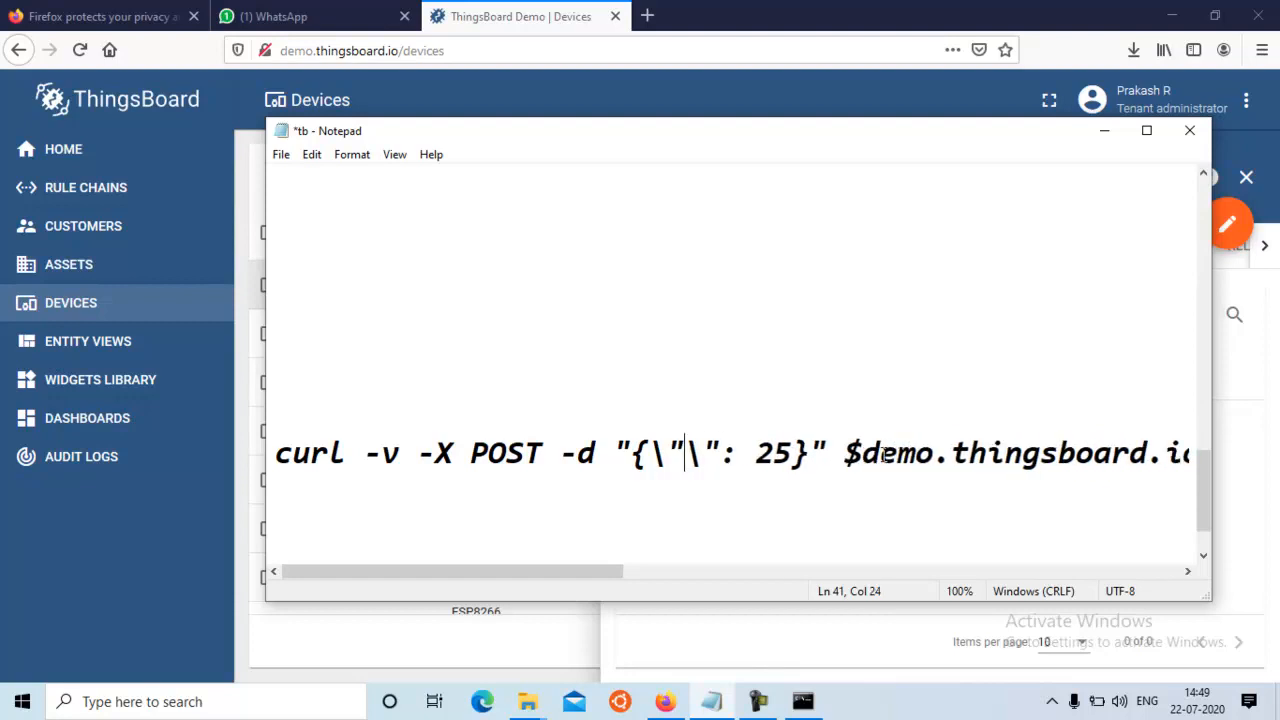
pyautogui.write('mysensr')
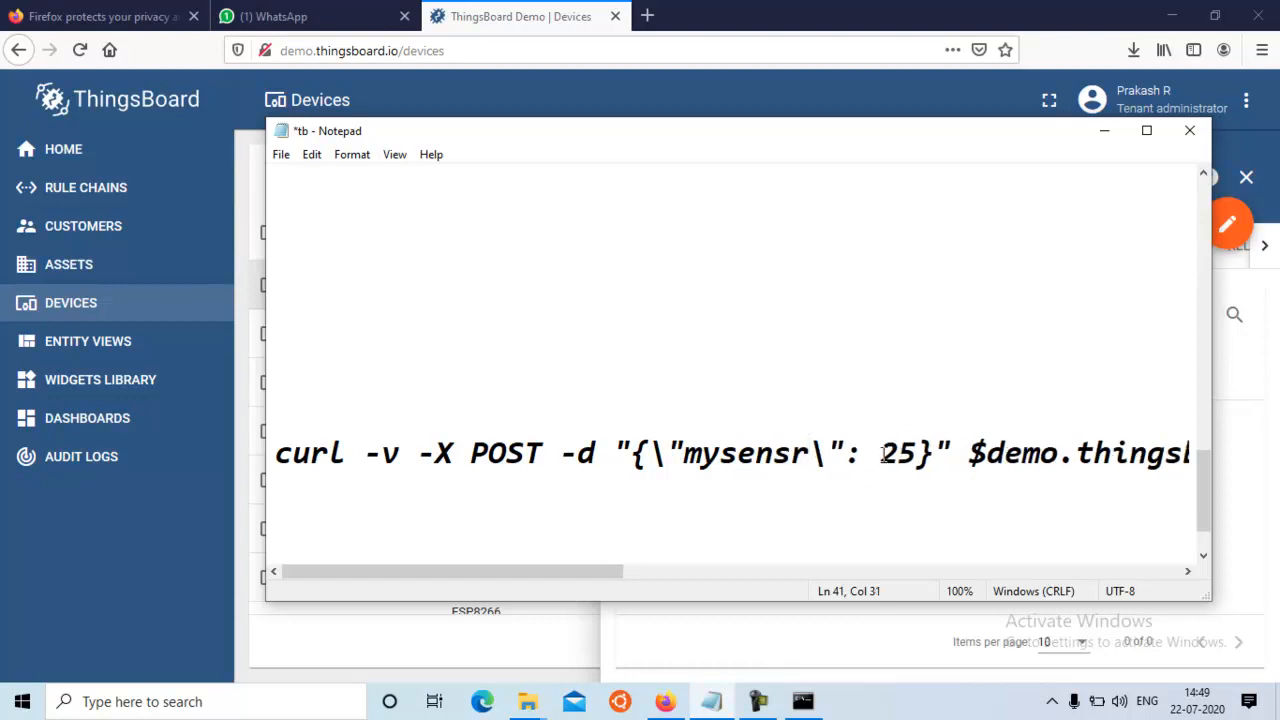
pyautogui.press('BackSpace')
pyautogui.write('or')
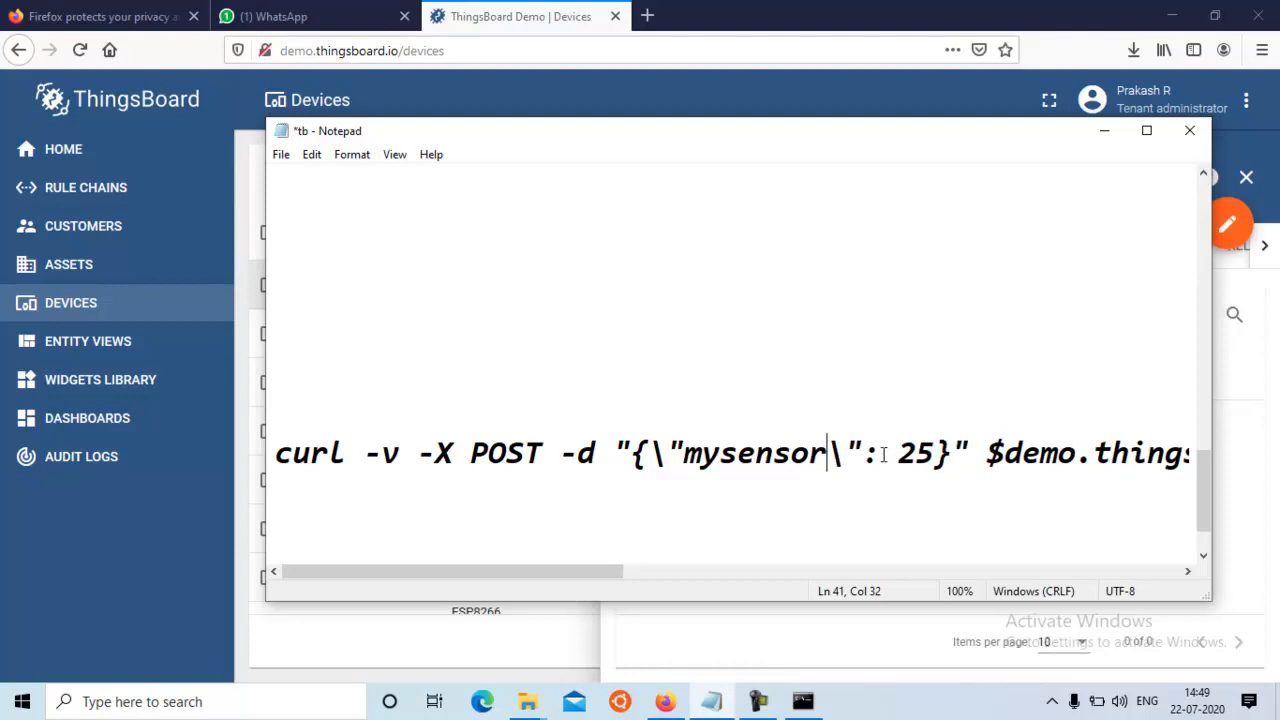
# Set the mysensor value in the curl command to 72
pyautogui.click(932, 449)
pyautogui.press('BackSpace')
pyautogui.press('BackSpace')
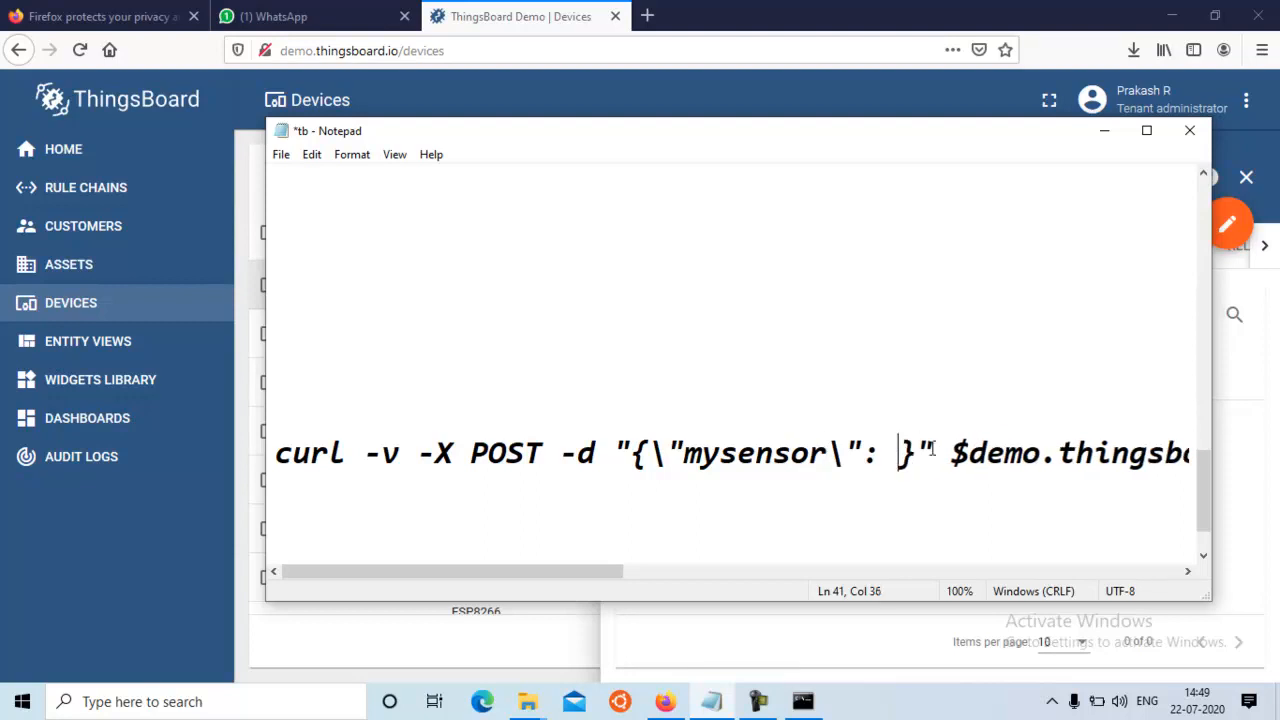
pyautogui.write('72')
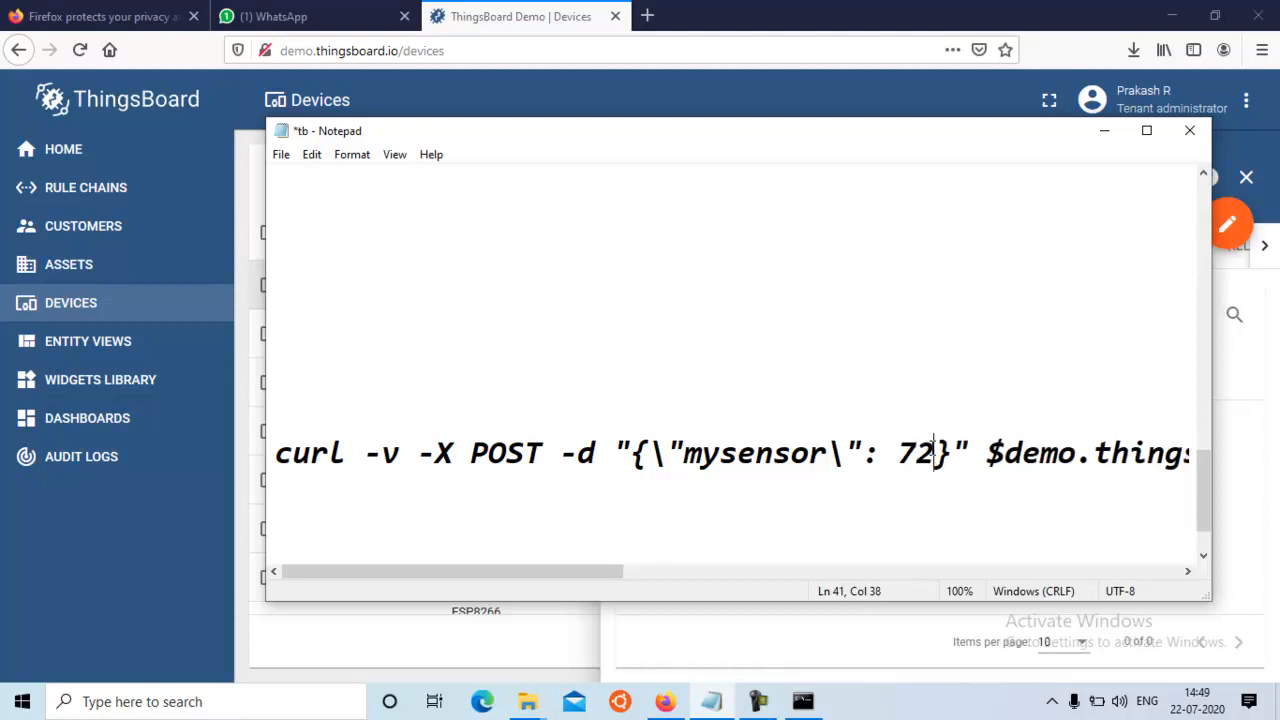
# Examine the rest of the curl command, from the server address through to the $ACCESS_TOKEN placeholder
pyautogui.press('Right')
pyautogui.press('Right')
pyautogui.press('Right')
pyautogui.press('Right')
pyautogui.press('Right')
pyautogui.press('Right')
pyautogui.press('Right')
pyautogui.press('Right')
pyautogui.press('Right')
pyautogui.press('Right')
pyautogui.press('Right')
pyautogui.press('Right')
pyautogui.press('Right')
pyautogui.press('Right')
pyautogui.press('Right')
pyautogui.press('Right')
pyautogui.press('Right')
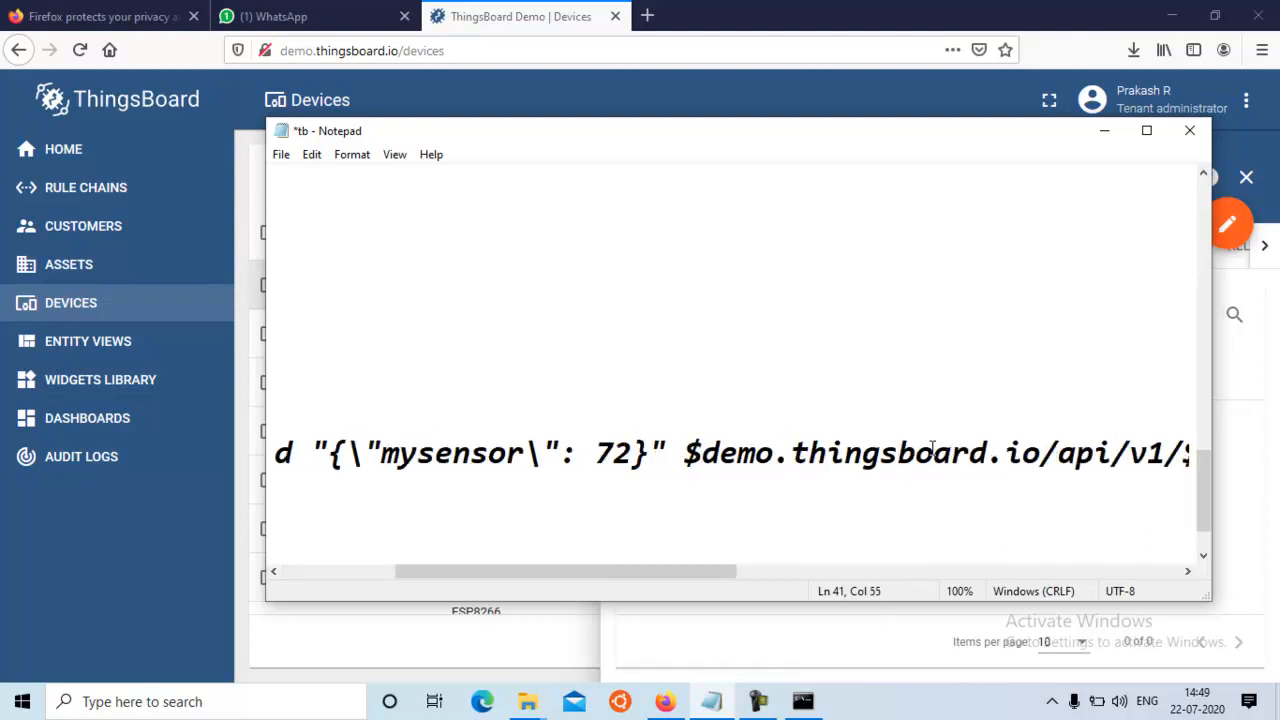
pyautogui.press('Right')
pyautogui.press('Right')
pyautogui.press('Right')
pyautogui.press('Right')
pyautogui.press('Right')
pyautogui.press('Right')
pyautogui.press('Right')
pyautogui.press('Right')
pyautogui.press('Right')
pyautogui.press('Right')
pyautogui.press('Right')
pyautogui.press('Right')
pyautogui.press('Right')
pyautogui.press('Right')
pyautogui.press('Right')
pyautogui.press('Right')
pyautogui.press('Right')
pyautogui.press('Right')
pyautogui.press('Right')
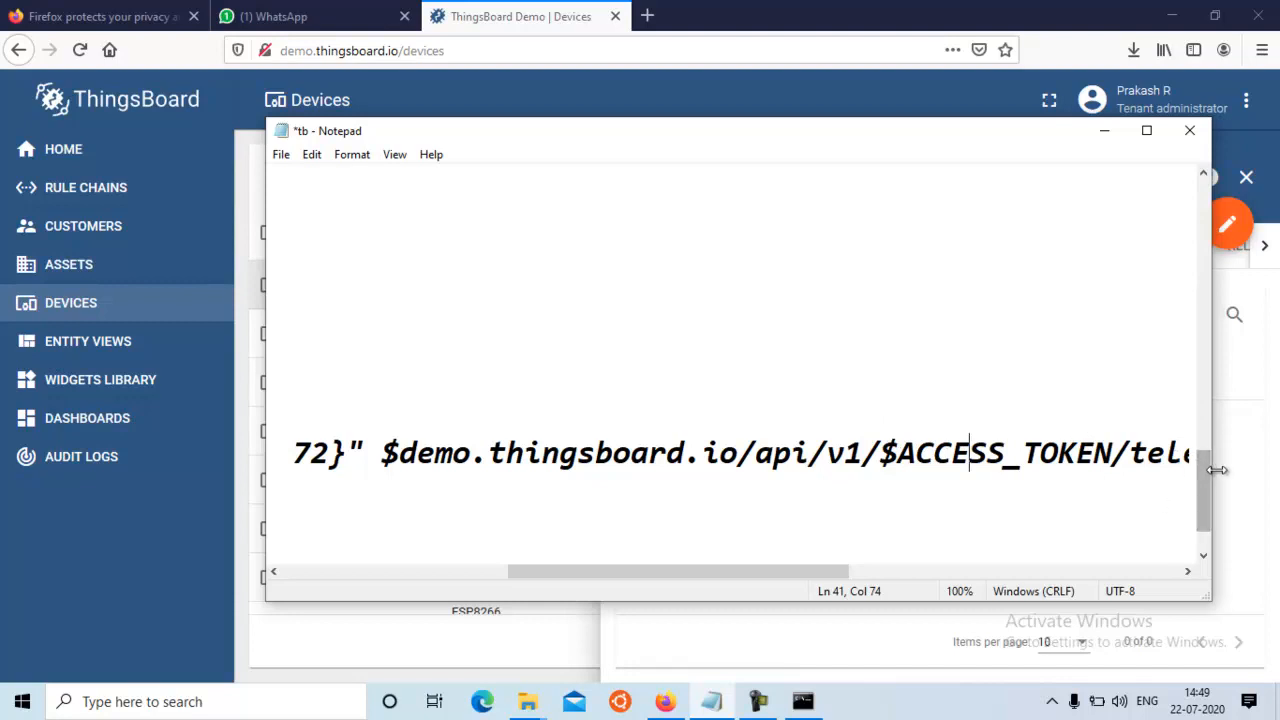
# Copy the demo-iot-faculty device's access token from the Notepad notes
pyautogui.moveTo(1203, 480); pyautogui.dragTo(1197, 351)
pyautogui.moveTo(778, 575); pyautogui.dragTo(468, 605)
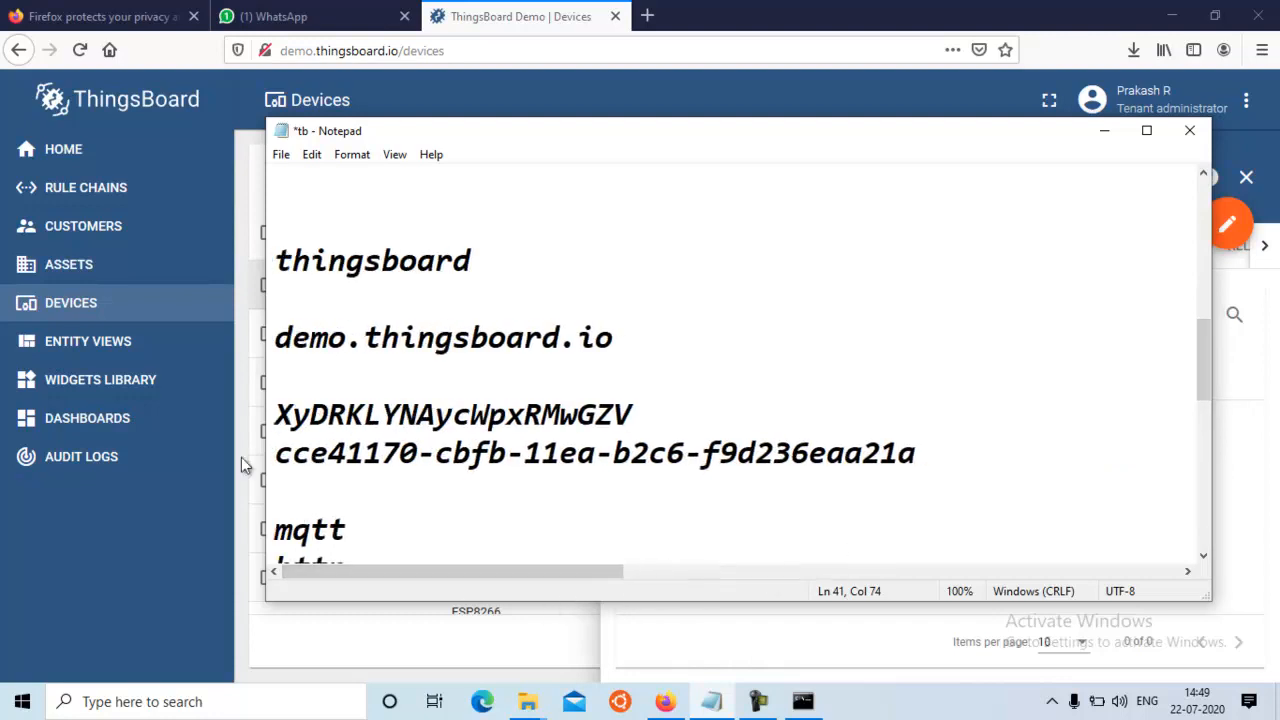
pyautogui.click(277, 413)
pyautogui.hotkey('shift', 'End')
pyautogui.hotkey('ctrl', 'c')
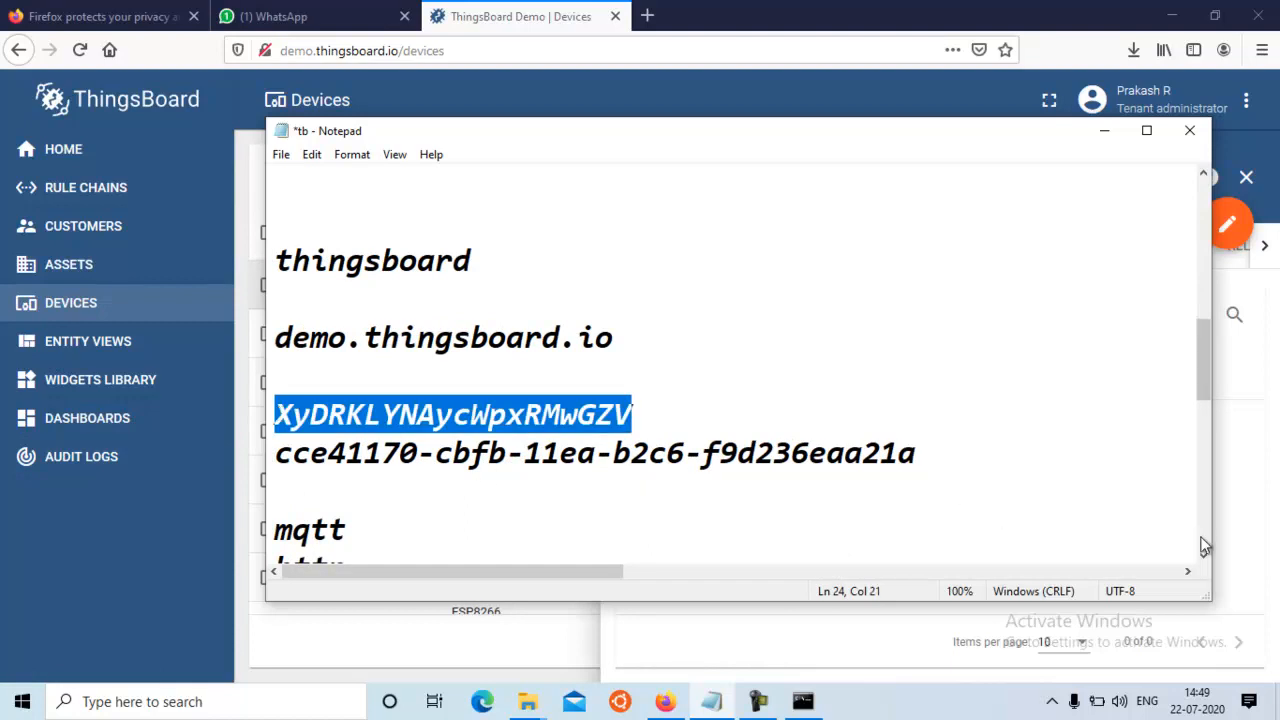
# Replace the $ACCESS_TOKEN placeholder in the curl command's address with the copied device access token
pyautogui.scroll(-5, 1202, 536)
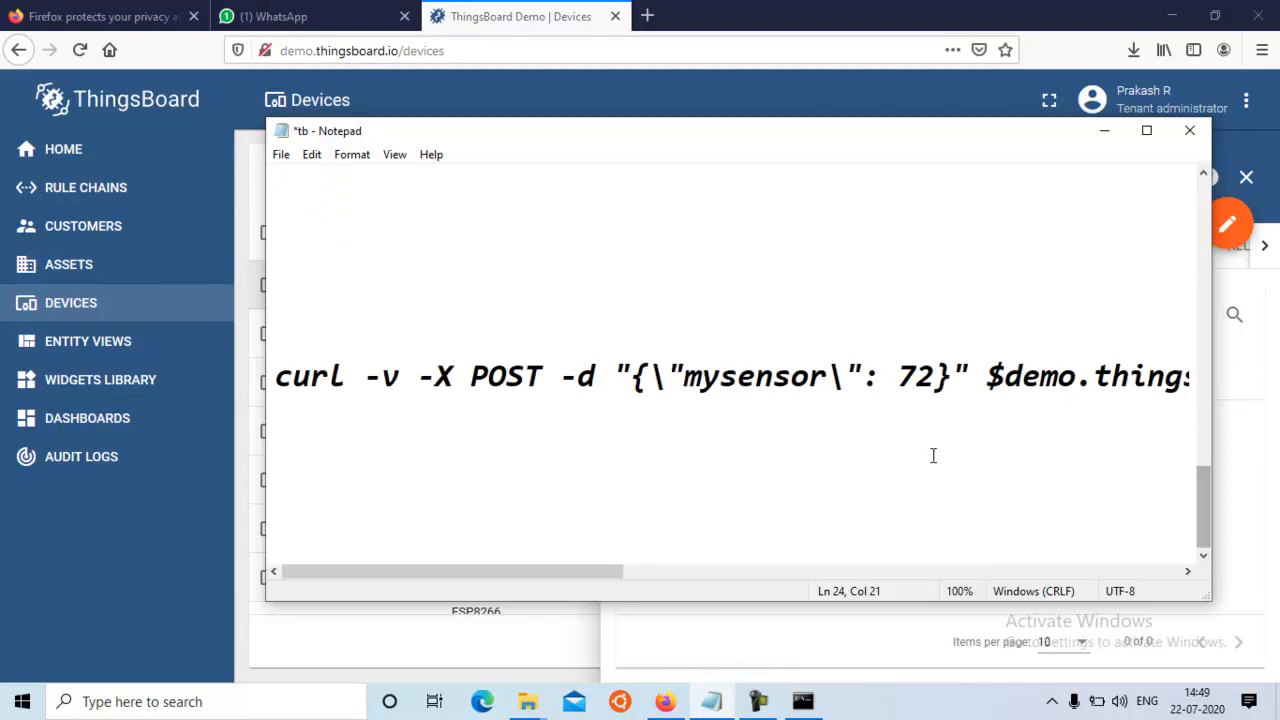
pyautogui.click(951, 376)
pyautogui.press('Right')
pyautogui.press('Right')
pyautogui.press('Right')
pyautogui.press('Right')
pyautogui.press('Right')
pyautogui.press('Right')
pyautogui.press('Right')
pyautogui.press('Right')
pyautogui.press('Right')
pyautogui.press('Right')
pyautogui.press('Right')
pyautogui.press('Right')
pyautogui.press('Right')
pyautogui.press('Right')
pyautogui.press('Right')
pyautogui.press('Right')
pyautogui.press('Right')
pyautogui.press('Right')
pyautogui.press('Right')
pyautogui.press('Right')
pyautogui.press('Right')
pyautogui.press('Right')
pyautogui.press('Right')
pyautogui.press('Right')
pyautogui.press('Right')
pyautogui.press('Right')
pyautogui.press('Right')
pyautogui.press('Right')
pyautogui.press('Right')
pyautogui.press('Right')
pyautogui.press('Right')
pyautogui.press('Right')
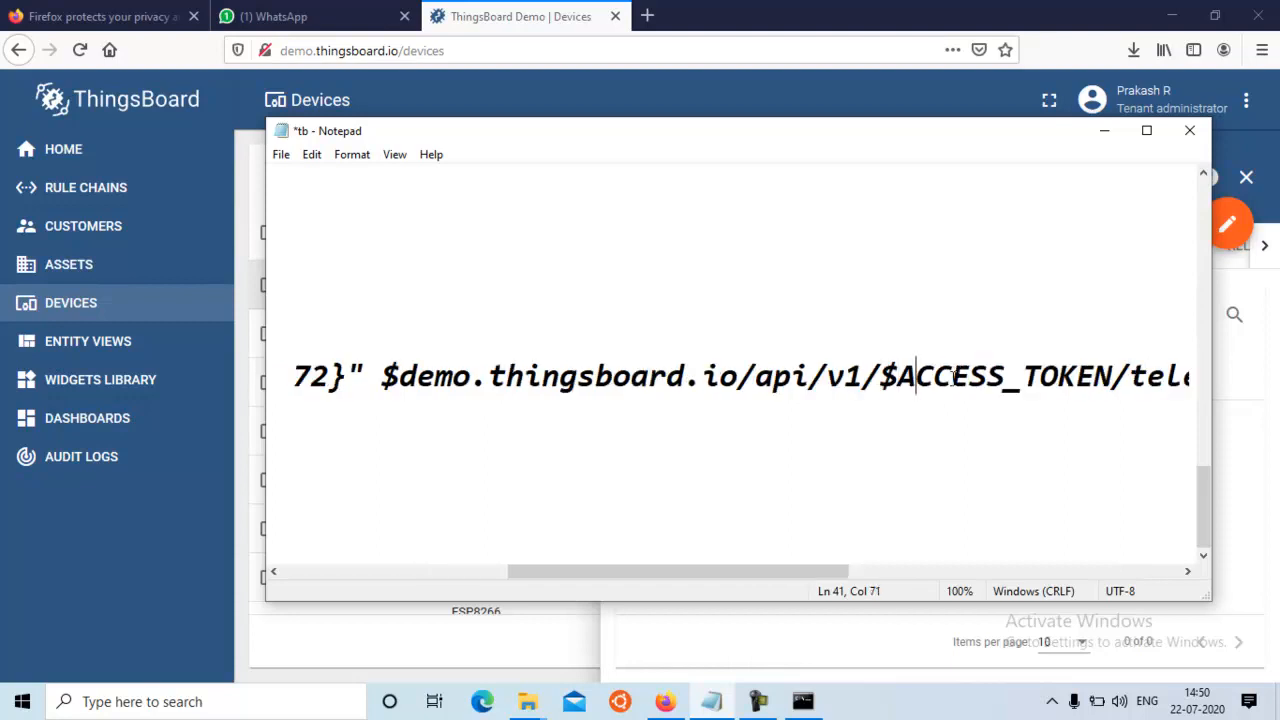
pyautogui.press('Left')
pyautogui.press('Left')
pyautogui.hotkey('shift', 'Right')
pyautogui.hotkey('shift', 'Right')
pyautogui.hotkey('shift', 'Right')
pyautogui.hotkey('shift', 'Right')
pyautogui.hotkey('shift', 'Right')
pyautogui.hotkey('shift', 'Right')
pyautogui.hotkey('shift', 'Right')
pyautogui.hotkey('shift', 'Right')
pyautogui.hotkey('shift', 'Right')
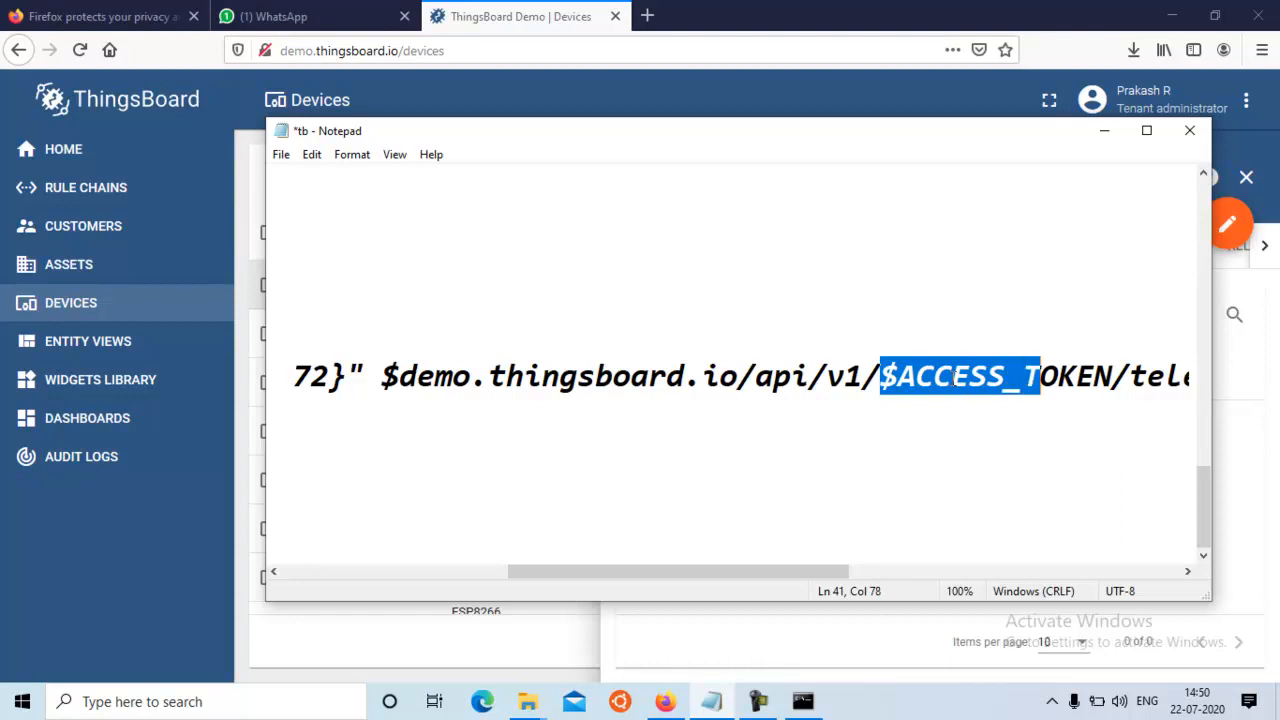
pyautogui.hotkey('shift', 'Right')
pyautogui.hotkey('shift', 'Right')
pyautogui.hotkey('shift', 'Right')
pyautogui.hotkey('shift', 'Right')
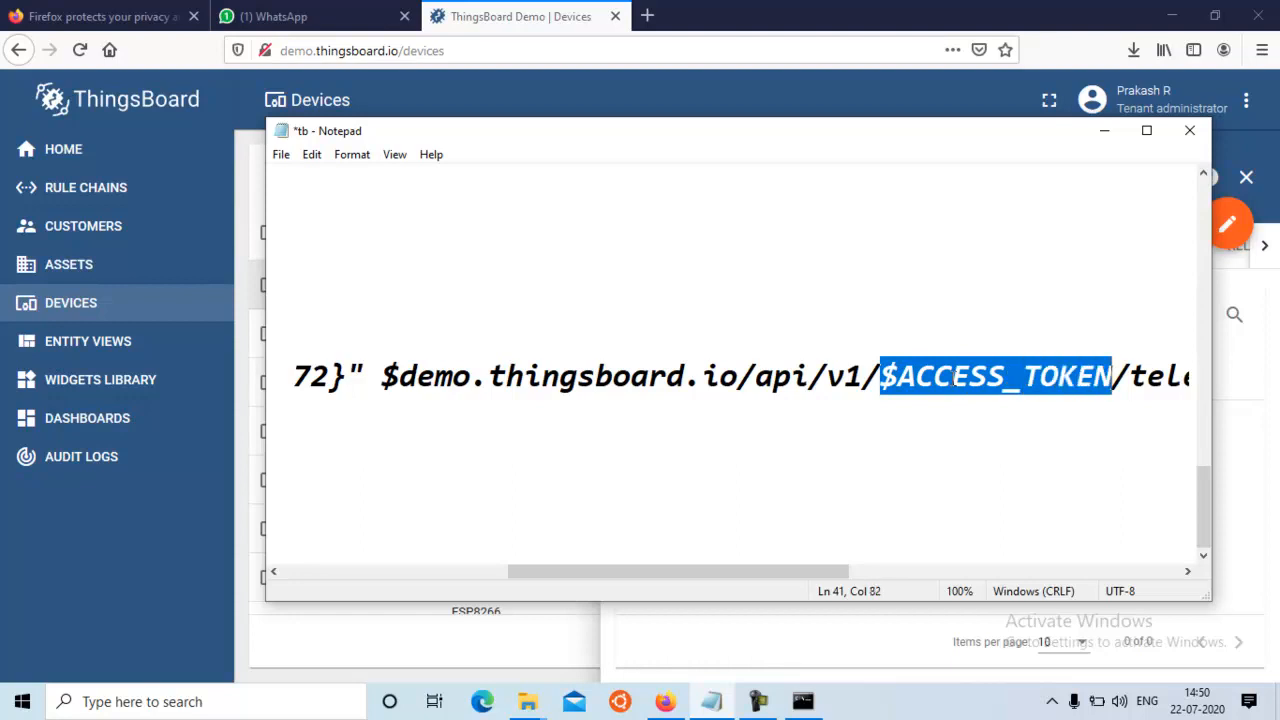
pyautogui.hotkey('ctrl', 'v')
pyautogui.press('Right')
pyautogui.press('Right')
pyautogui.press('Right')
pyautogui.press('Right')
pyautogui.press('Right')
pyautogui.press('Right')
pyautogui.press('Right')
pyautogui.press('Right')
pyautogui.press('Right')
pyautogui.press('Right')
pyautogui.press('Right')
pyautogui.press('Right')
pyautogui.press('Right')
pyautogui.press('Right')
pyautogui.press('Right')
pyautogui.press('Right')
pyautogui.press('Right')
pyautogui.press('Right')
pyautogui.press('Right')
pyautogui.press('Right')
pyautogui.press('Right')
pyautogui.press('Right')
pyautogui.press('Right')
pyautogui.press('Right')
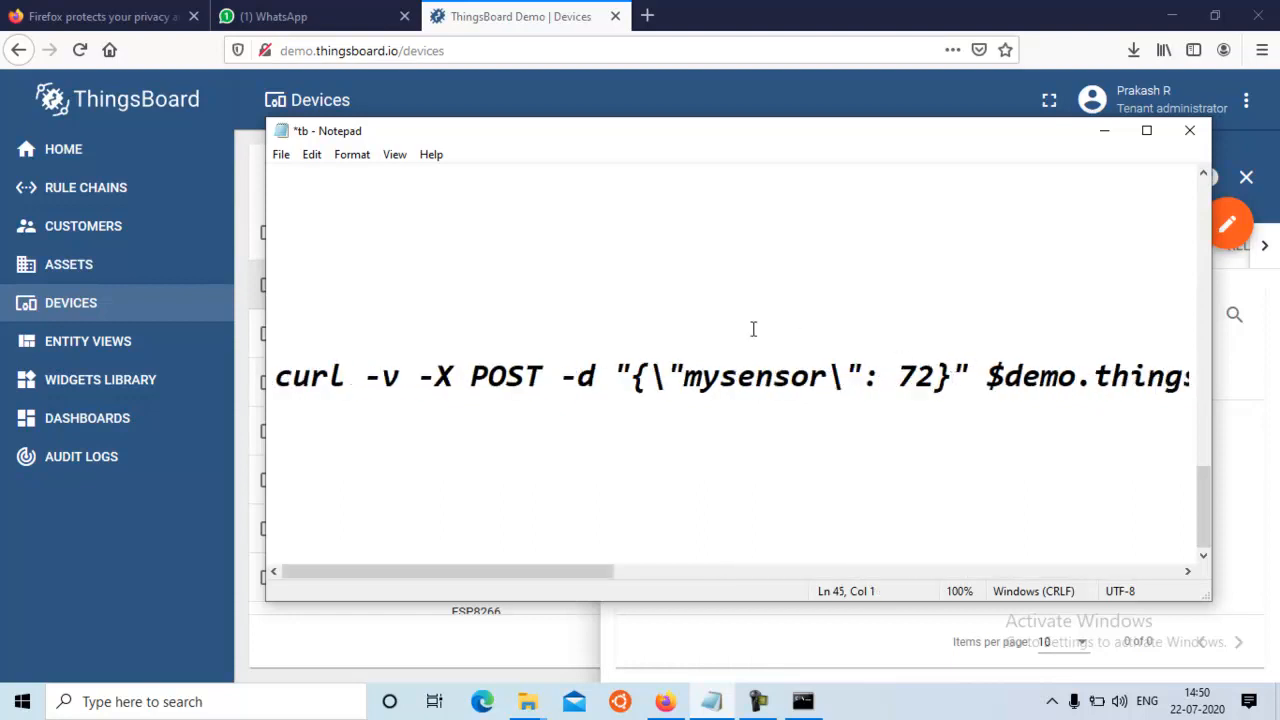
# Copy the whole curl command, including the access token, from the notes into Command Prompt and run it
pyautogui.click(278, 376)
pyautogui.hotkey('shift', 'End')
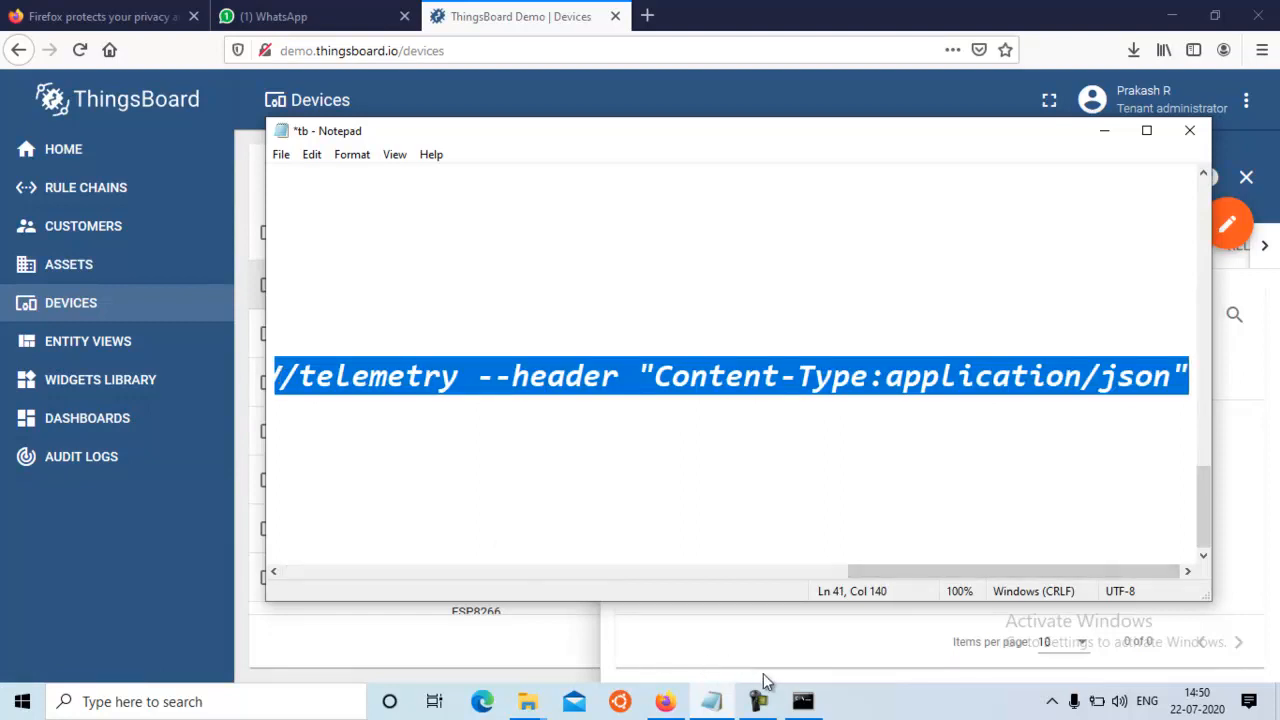
pyautogui.moveTo(803, 700)
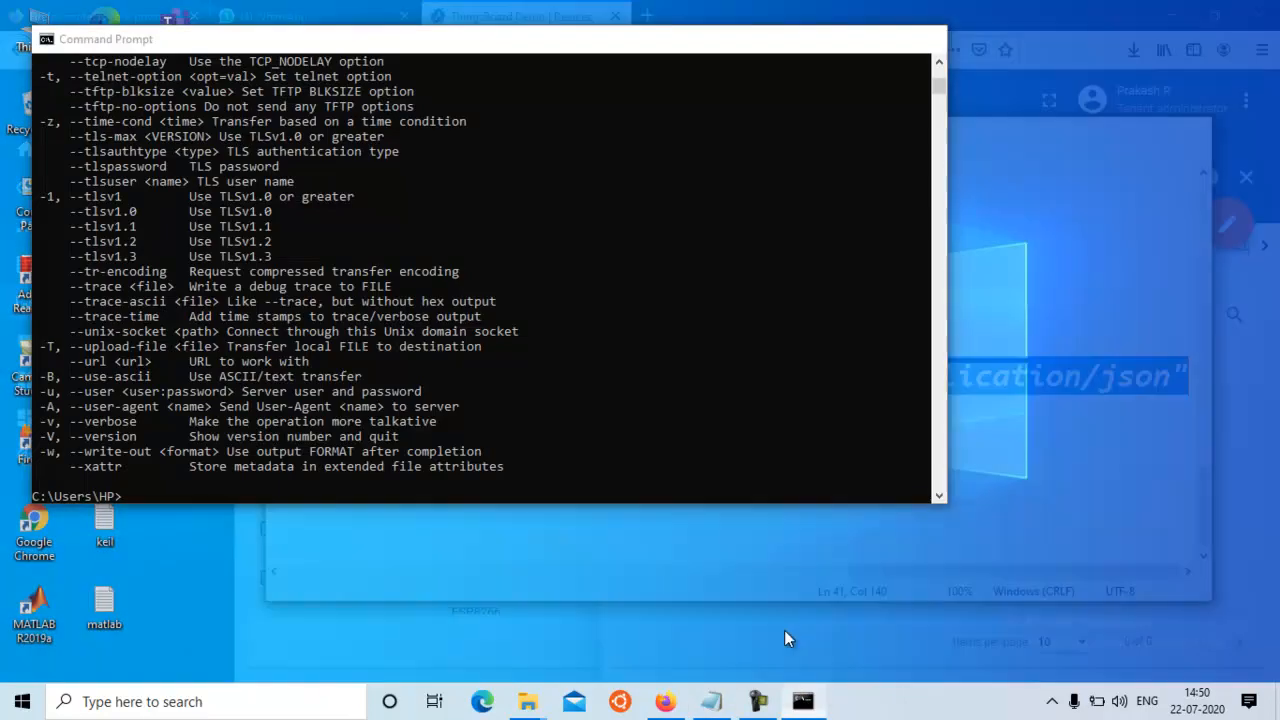
pyautogui.click(784, 630)
pyautogui.rightClick(128, 496)
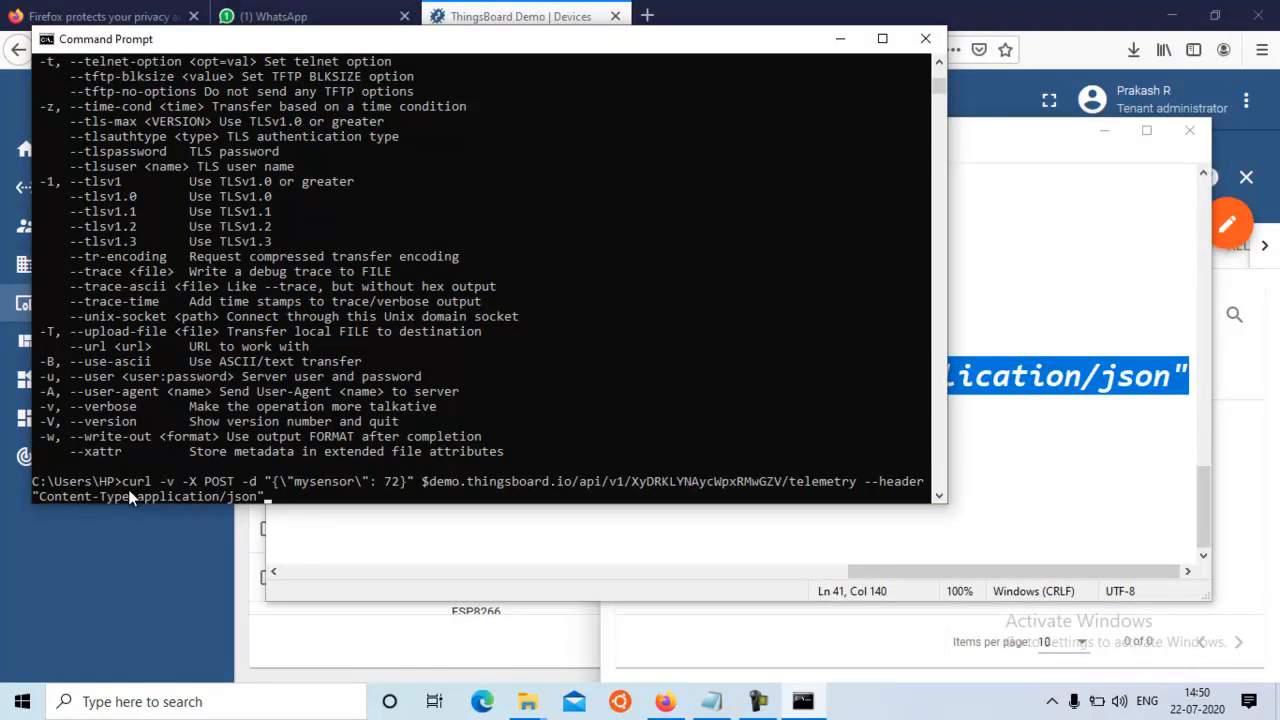
pyautogui.press('Return')
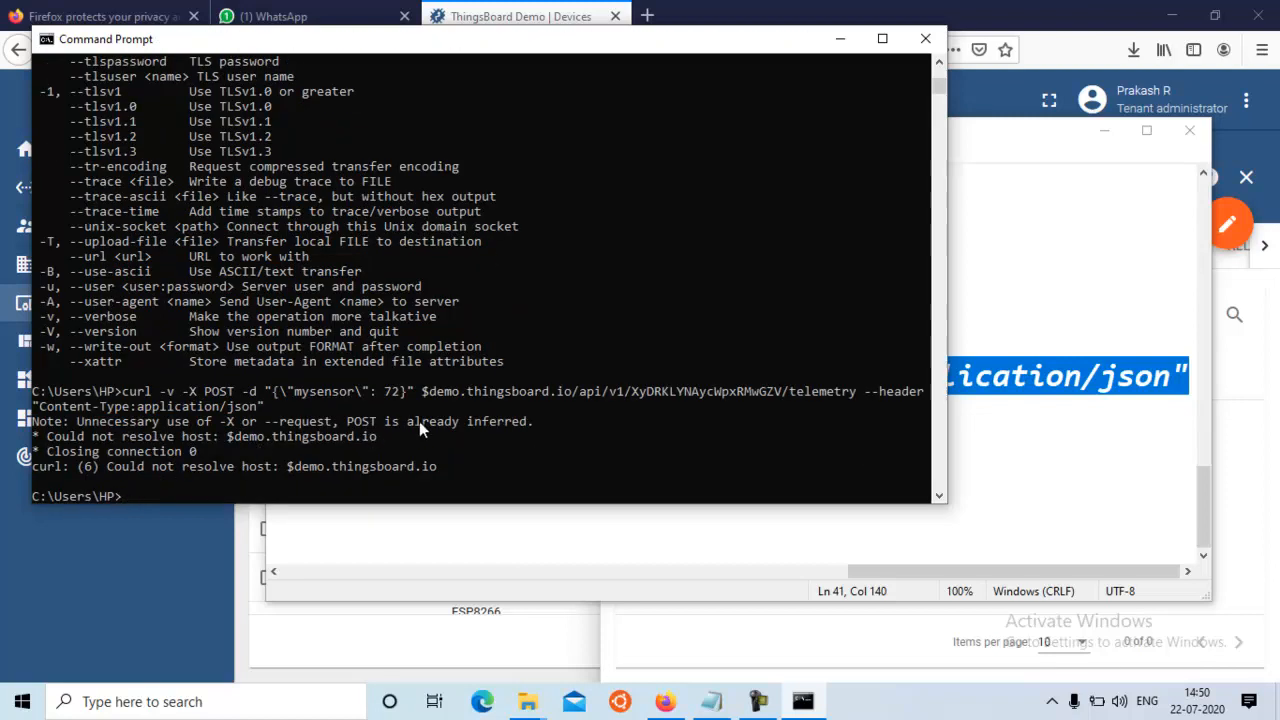
# Recall the last curl command, remove the $ sign before demo.thingsboard.io and run it again
pyautogui.click(433, 391)
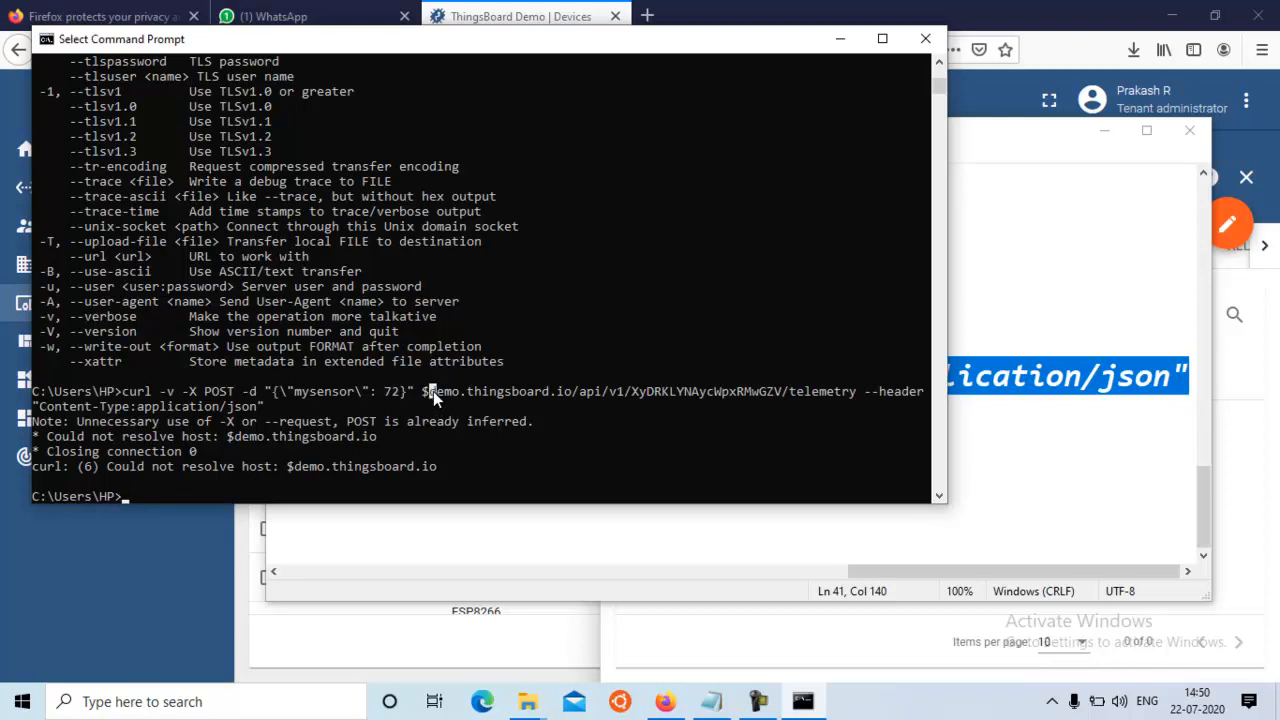
pyautogui.press('Escape')
pyautogui.press('Up')
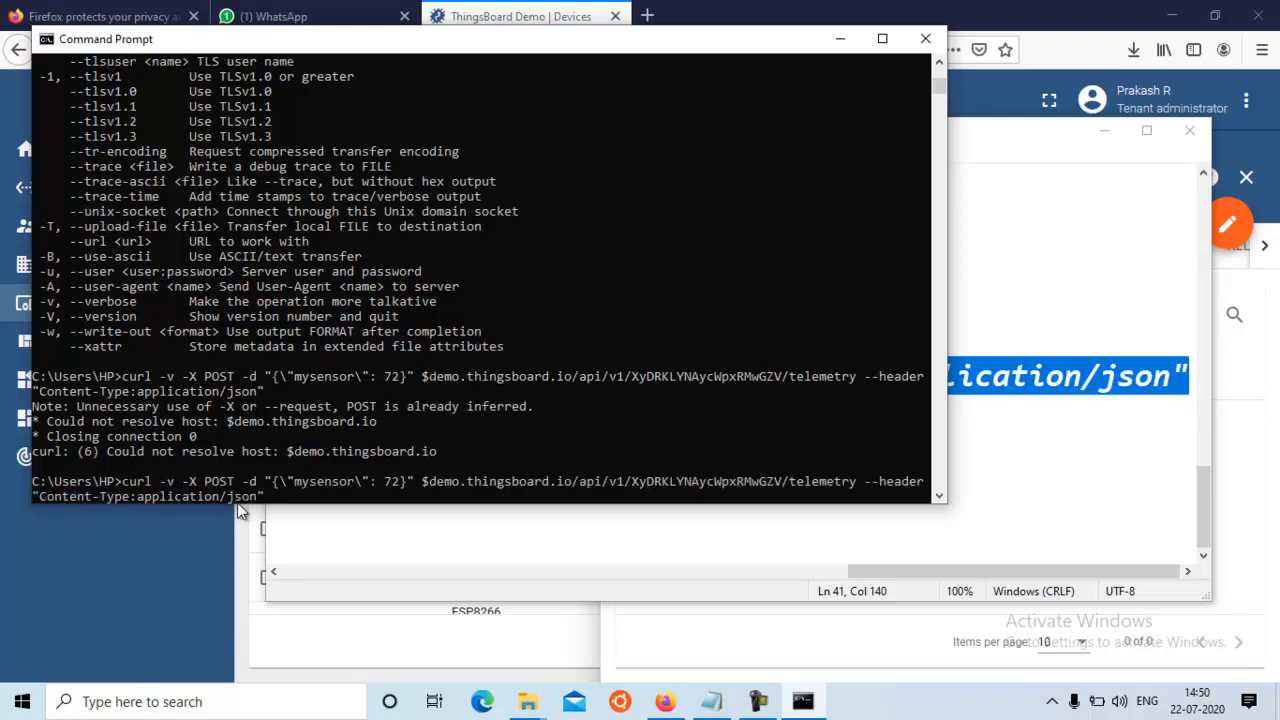
pyautogui.click(433, 482)
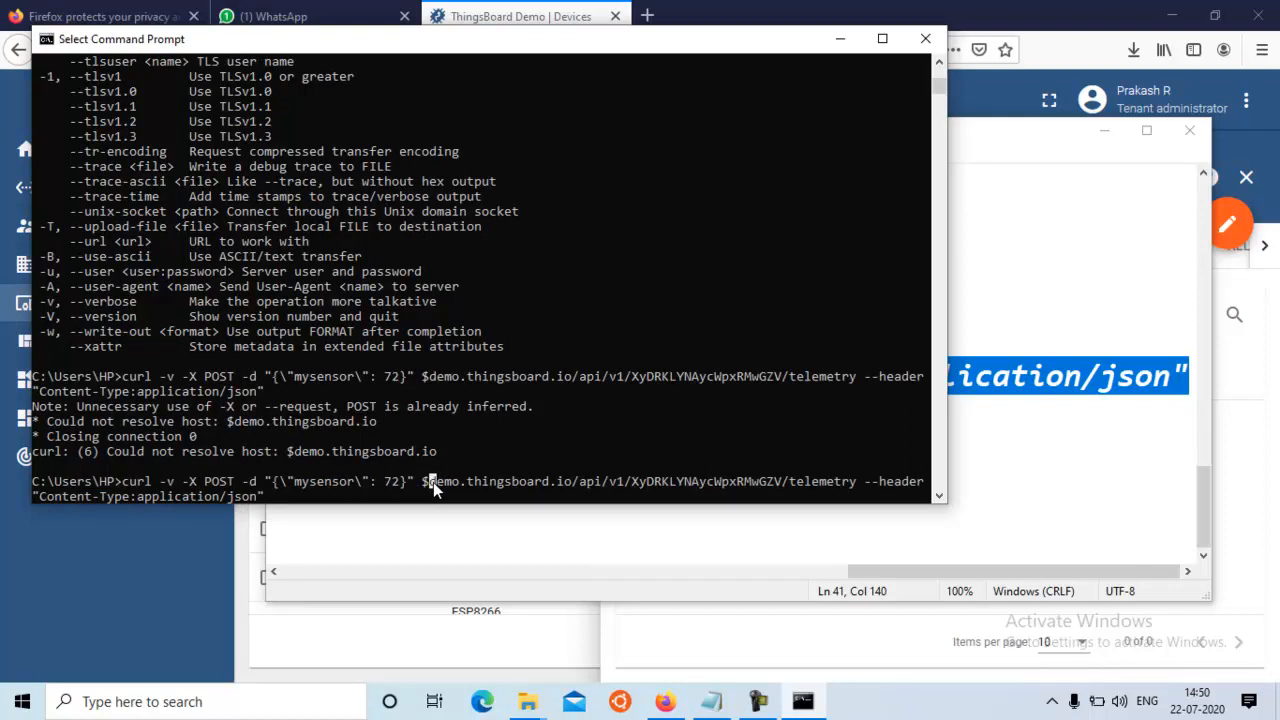
pyautogui.press('BackSpace')
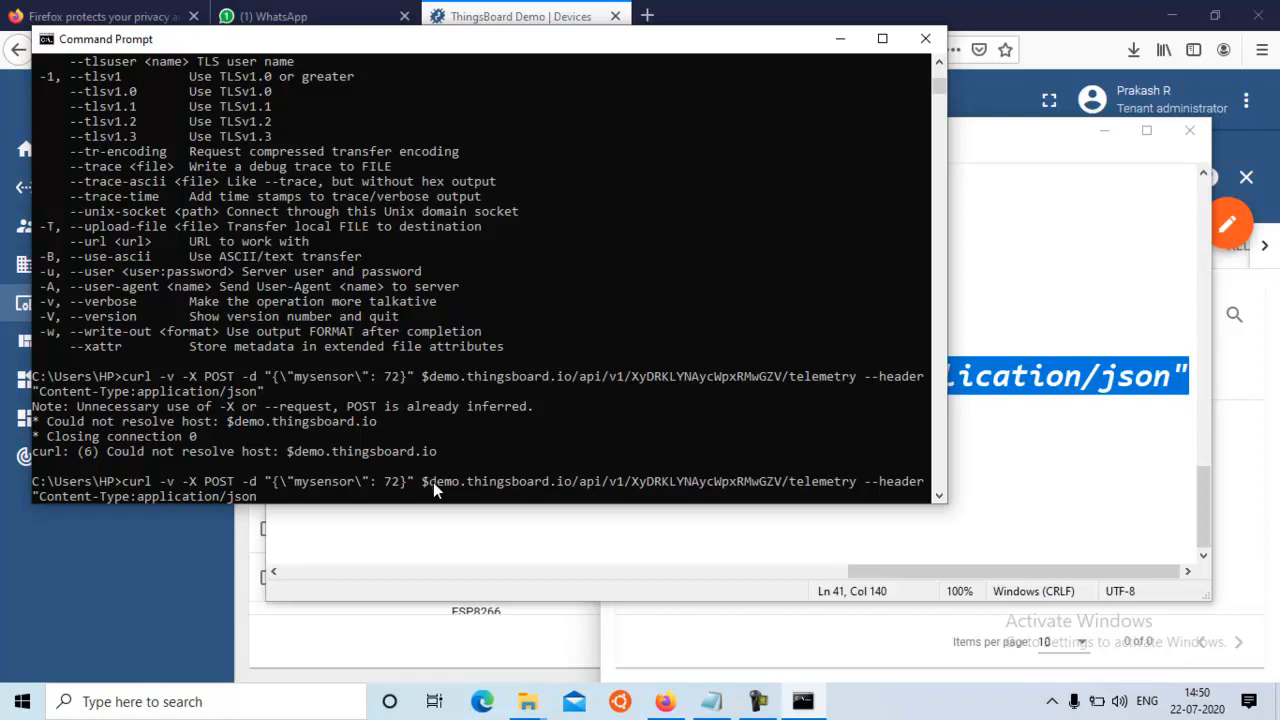
pyautogui.press('Left')
pyautogui.press('Left')
pyautogui.press('Left')
pyautogui.press('Left')
pyautogui.press('Left')
pyautogui.press('Left')
pyautogui.press('Left')
pyautogui.press('Left')
pyautogui.press('Left')
pyautogui.press('Left')
pyautogui.press('Left')
pyautogui.press('Left')
pyautogui.press('Left')
pyautogui.press('Left')
pyautogui.press('Left')
pyautogui.press('Left')
pyautogui.press('Left')
pyautogui.press('Left')
pyautogui.press('Left')
pyautogui.press('Left')
pyautogui.press('Left')
pyautogui.press('Left')
pyautogui.press('Left')
pyautogui.press('Left')
pyautogui.press('Left')
pyautogui.press('Left')
pyautogui.press('Left')
pyautogui.press('Left')
pyautogui.press('Left')
pyautogui.press('Left')
pyautogui.press('Left')
pyautogui.press('Left')
pyautogui.press('Left')
pyautogui.press('Left')
pyautogui.press('Left')
pyautogui.press('Left')
pyautogui.press('Left')
pyautogui.press('Left')
pyautogui.press('Left')
pyautogui.press('Left')
pyautogui.press('Left')
pyautogui.press('Left')
pyautogui.press('BackSpace')
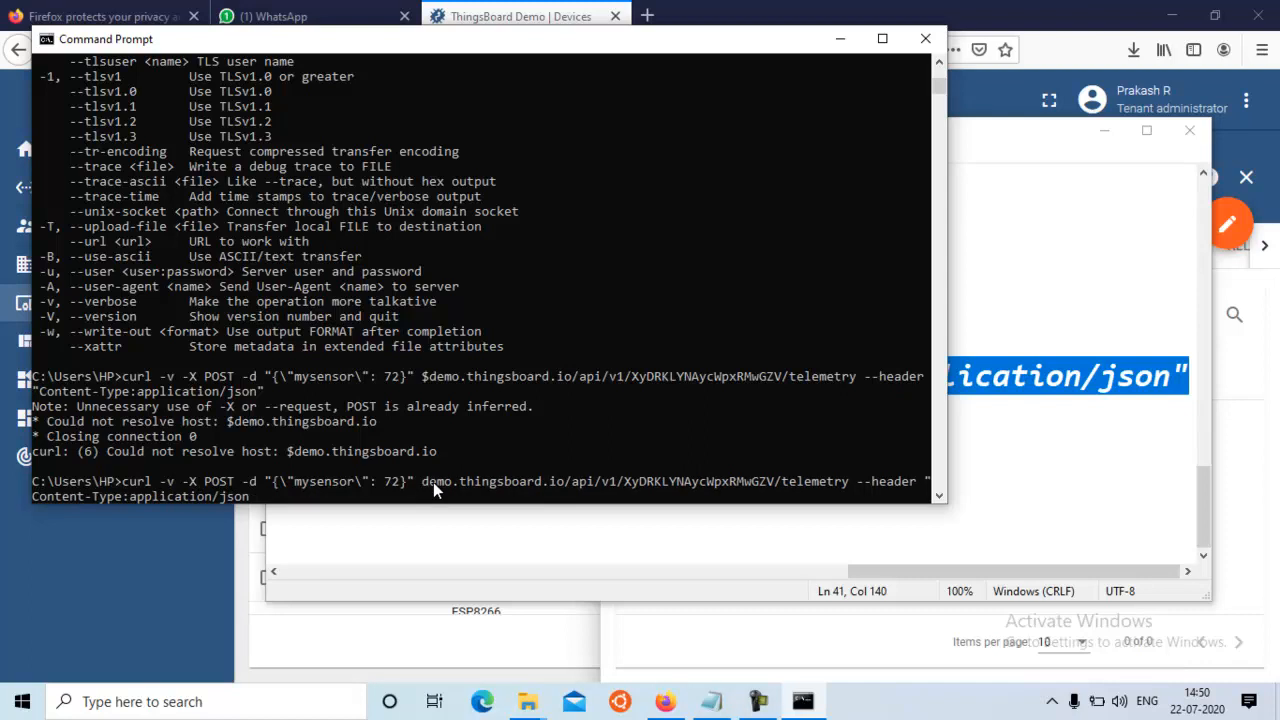
pyautogui.press('Return')
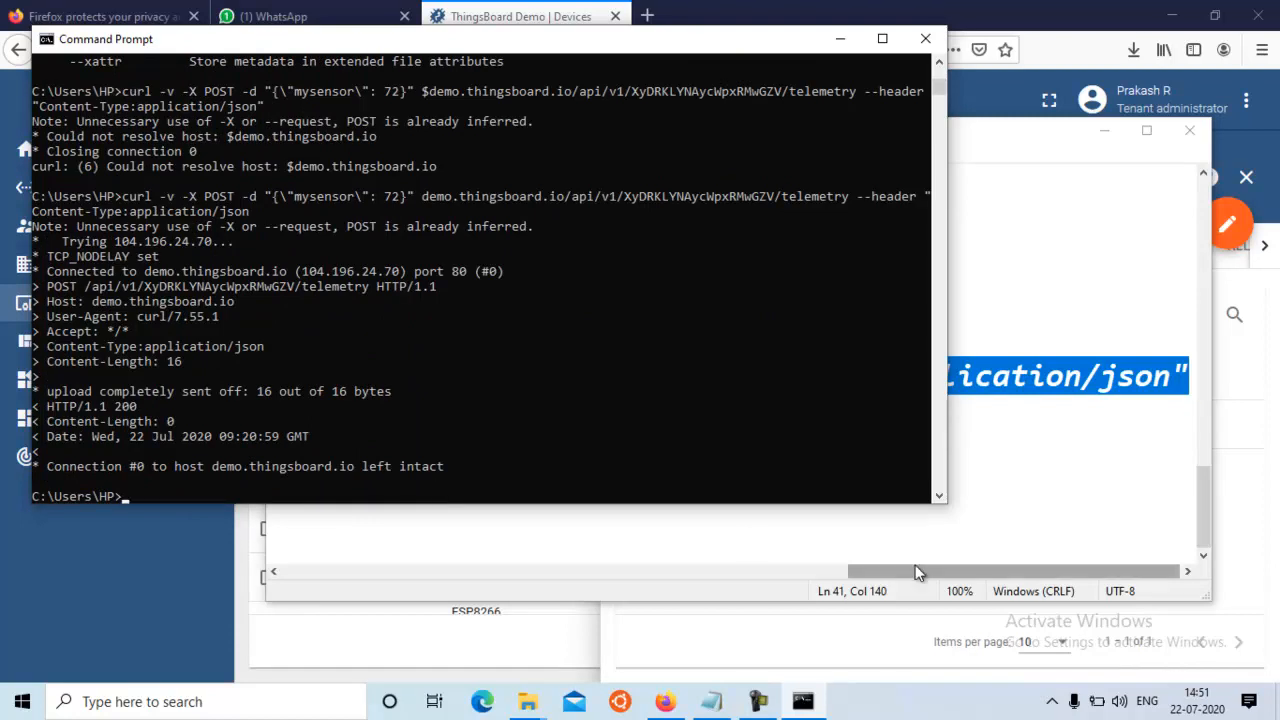
# Switch to Firefox and check the latest telemetry of the demo-iot-faculty device for the mysensor key
pyautogui.click(1050, 510)
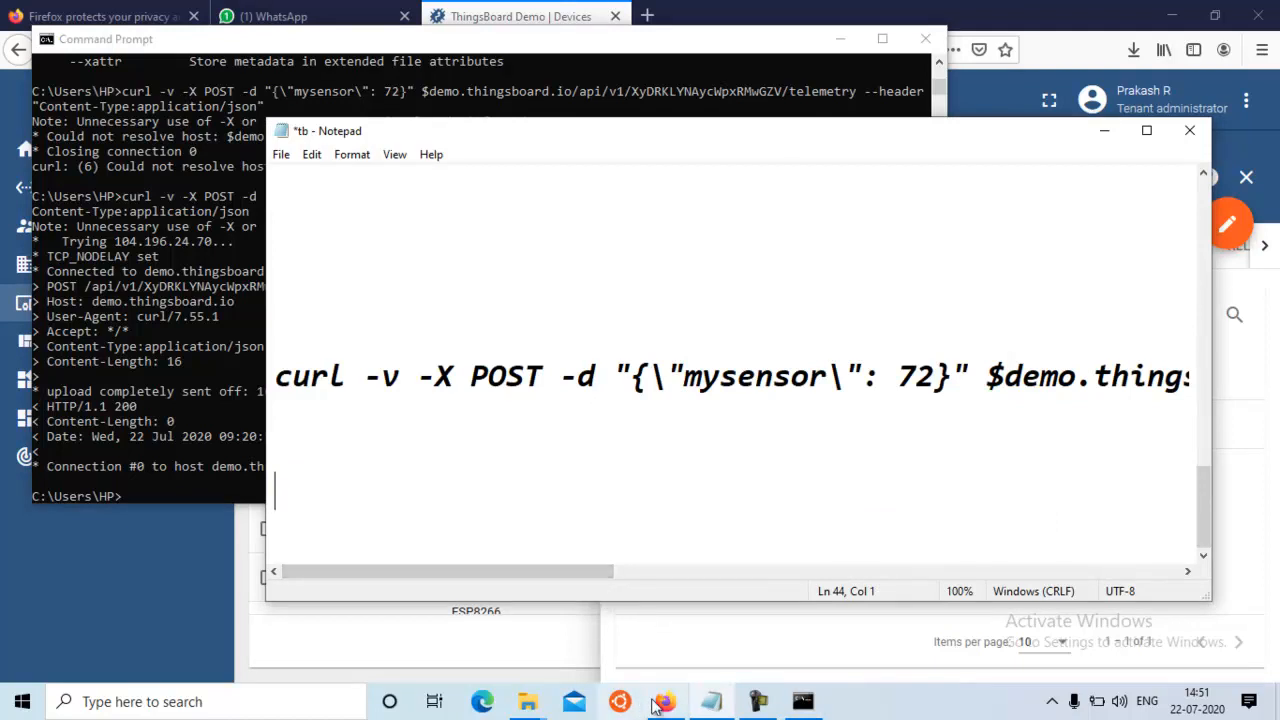
pyautogui.moveTo(665, 703)
pyautogui.click(659, 655)
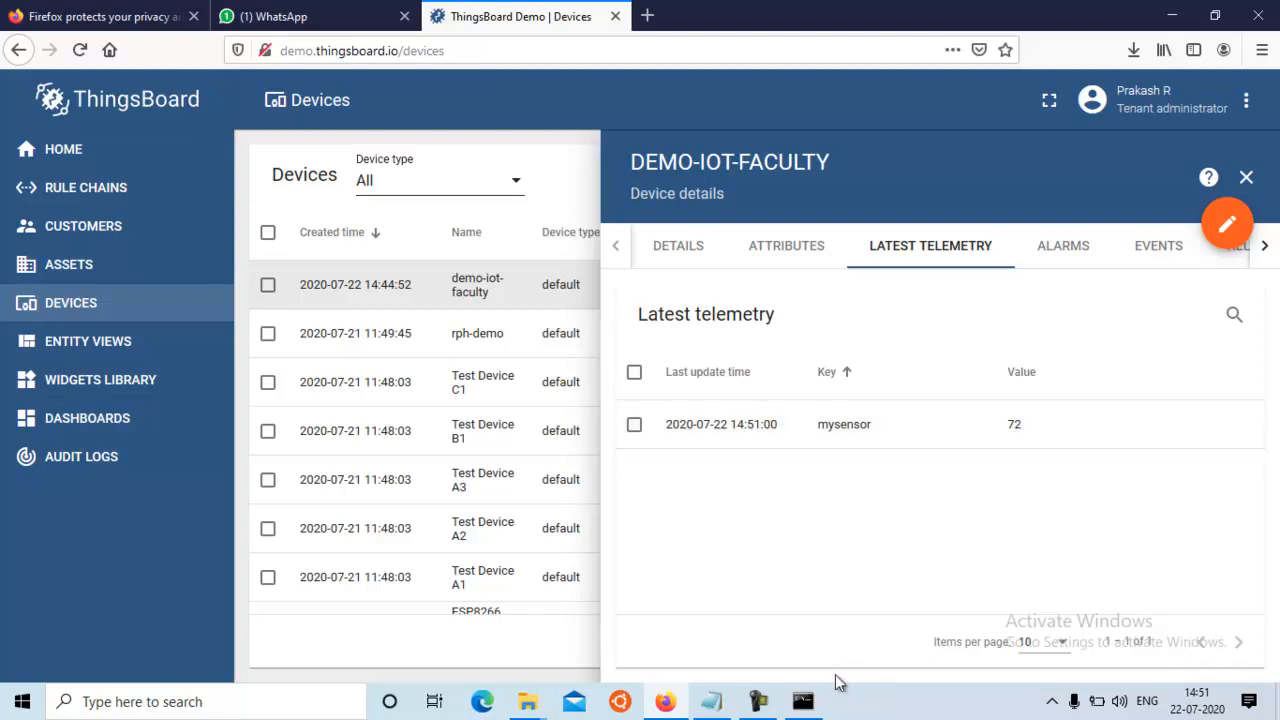
# In Command Prompt, resend the curl command with the mysensor value set to 84, and return to the device's latest telemetry in Firefox
pyautogui.moveTo(806, 704)
pyautogui.click(793, 650)
pyautogui.press('Up')
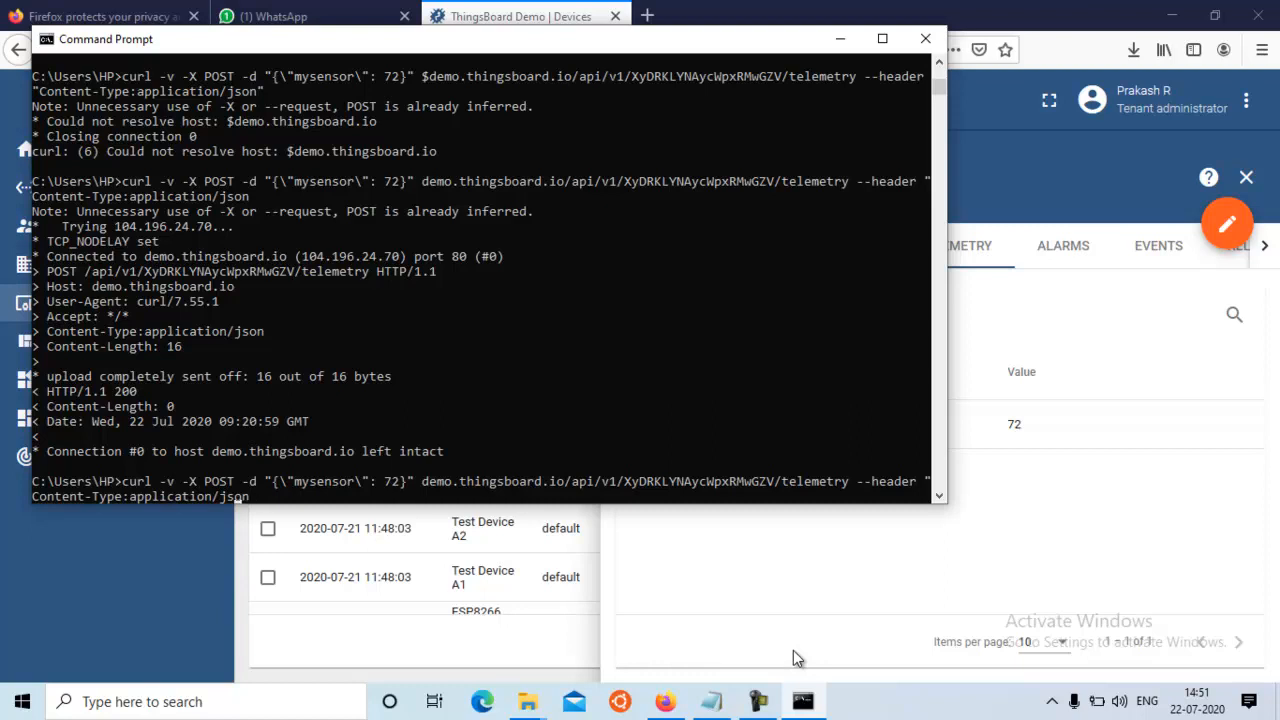
pyautogui.press('Left')
pyautogui.press('Left')
pyautogui.press('Left')
pyautogui.press('Left')
pyautogui.press('Left')
pyautogui.press('Left')
pyautogui.press('Left')
pyautogui.press('Left')
pyautogui.press('Left')
pyautogui.press('Left')
pyautogui.press('Left')
pyautogui.press('Left')
pyautogui.press('Left')
pyautogui.press('Left')
pyautogui.press('Left')
pyautogui.press('Left')
pyautogui.press('Left')
pyautogui.press('Left')
pyautogui.press('Left')
pyautogui.press('Left')
pyautogui.press('Left')
pyautogui.press('Left')
pyautogui.press('Left')
pyautogui.press('Left')
pyautogui.press('Left')
pyautogui.press('Left')
pyautogui.press('Left')
pyautogui.press('Left')
pyautogui.press('Left')
pyautogui.press('Left')
pyautogui.press('Left')
pyautogui.press('Left')
pyautogui.press('Left')
pyautogui.press('Left')
pyautogui.press('Left')
pyautogui.press('BackSpace')
pyautogui.press('BackSpace')
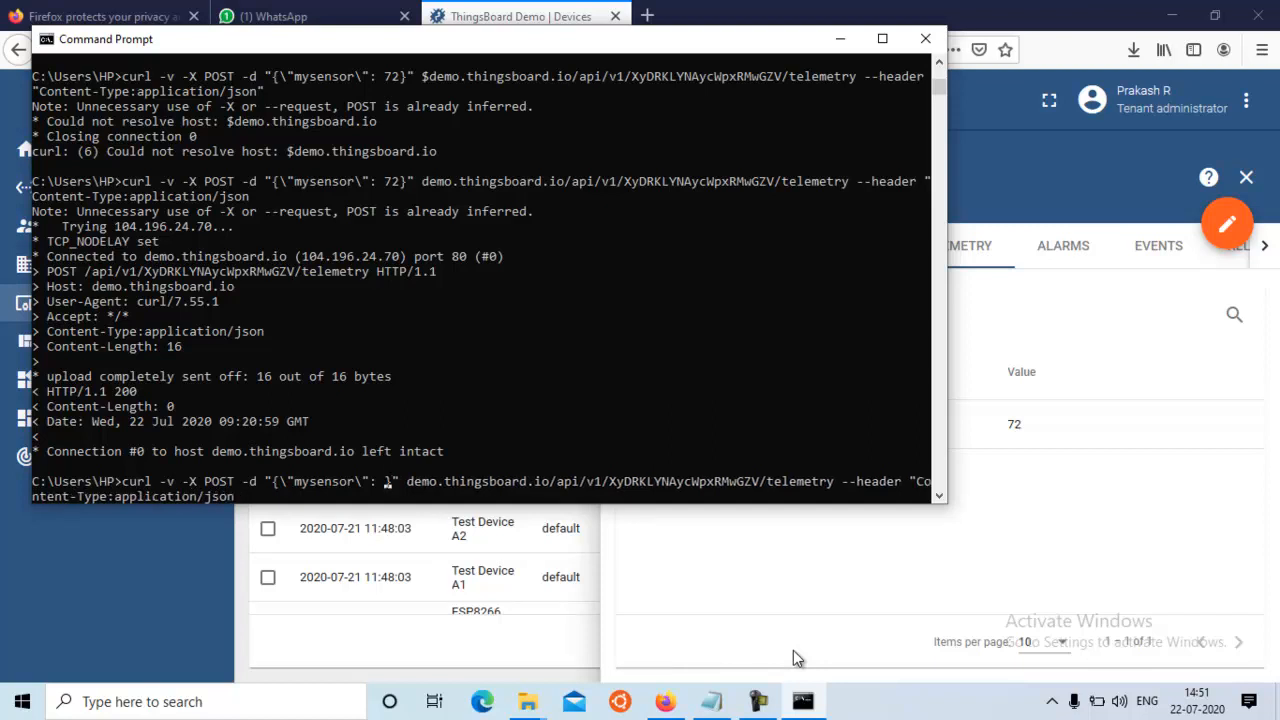
pyautogui.write('84')
pyautogui.press('Return')
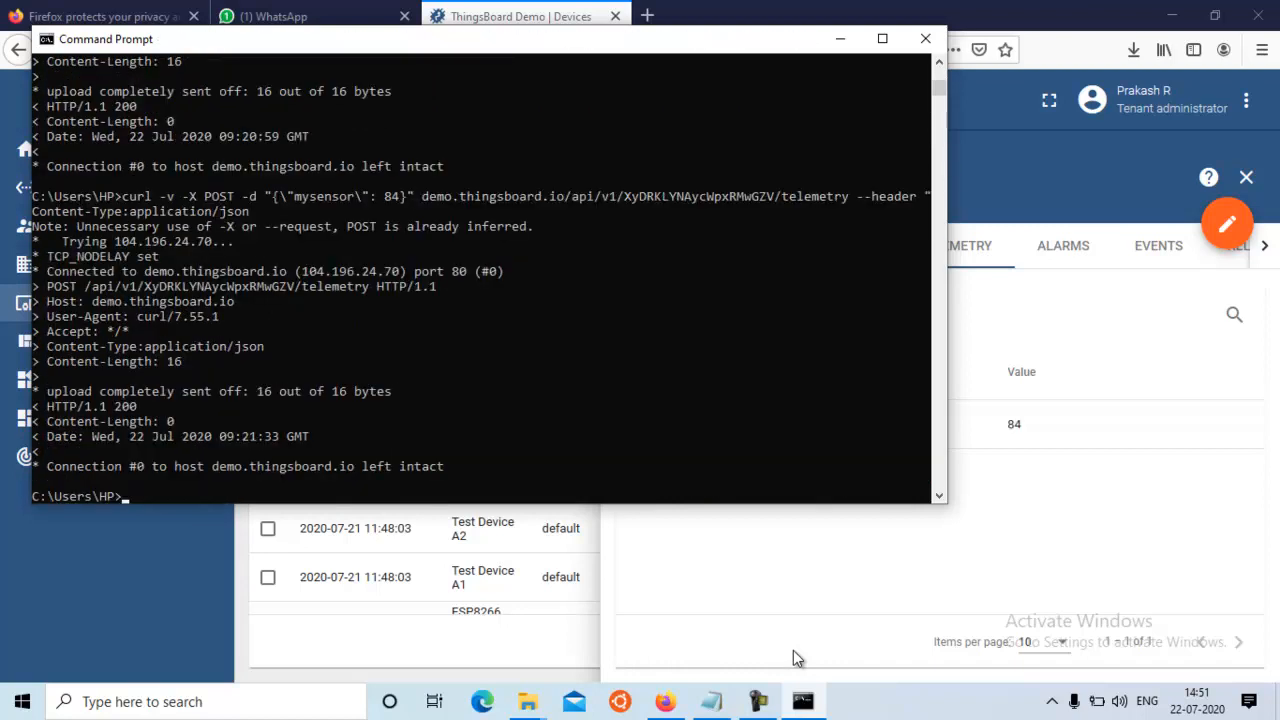
pyautogui.click(1021, 484)
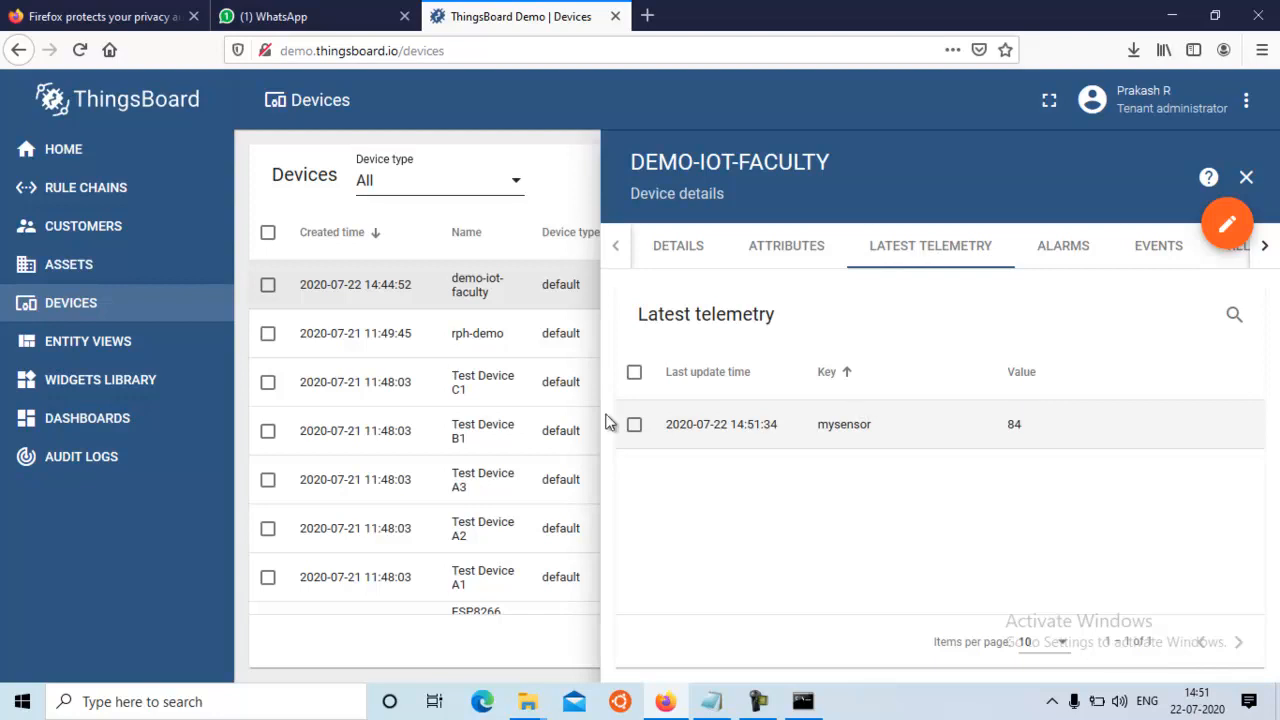
# Create a new dashboard with the title demodash and the description demodash
pyautogui.click(117, 429)
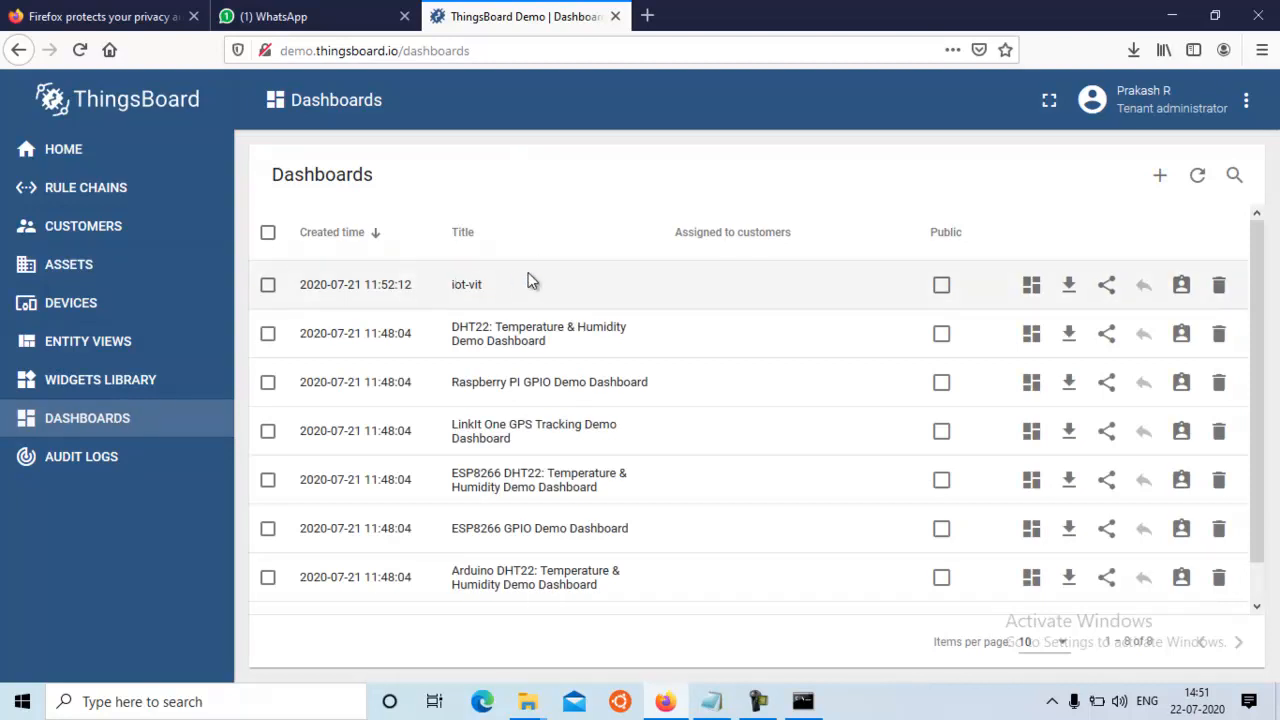
pyautogui.click(1160, 180)
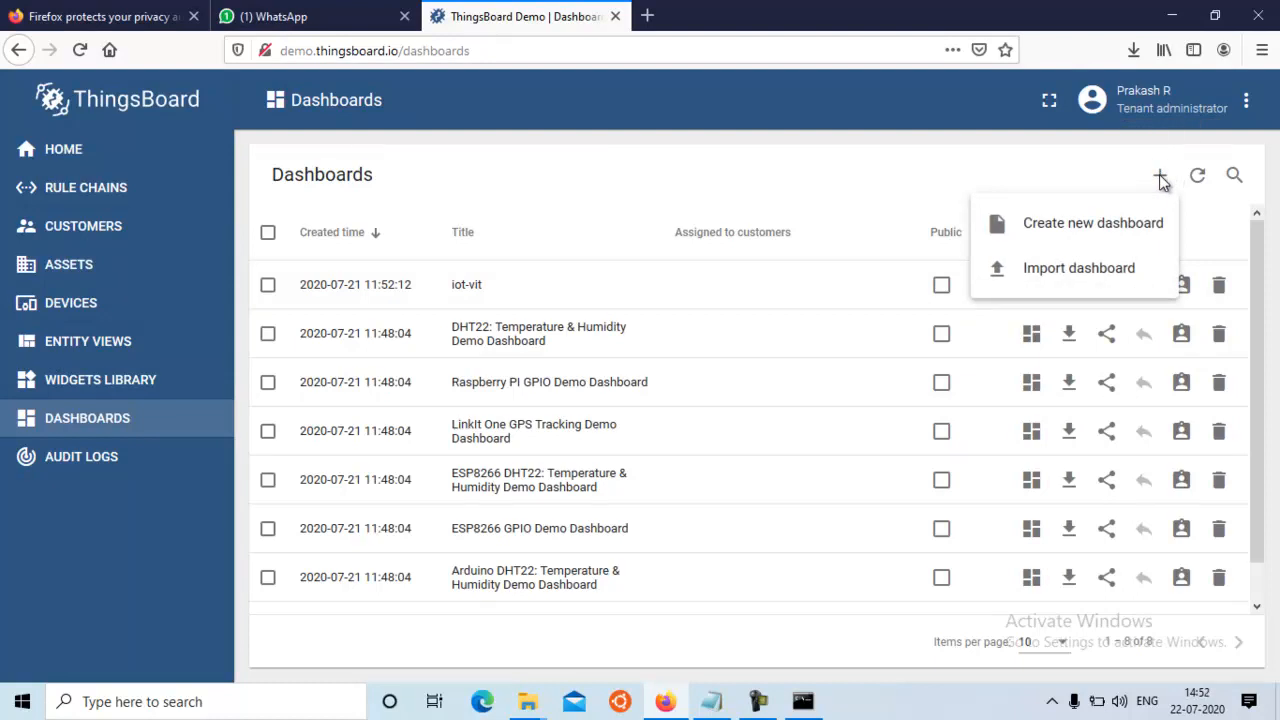
pyautogui.click(1086, 234)
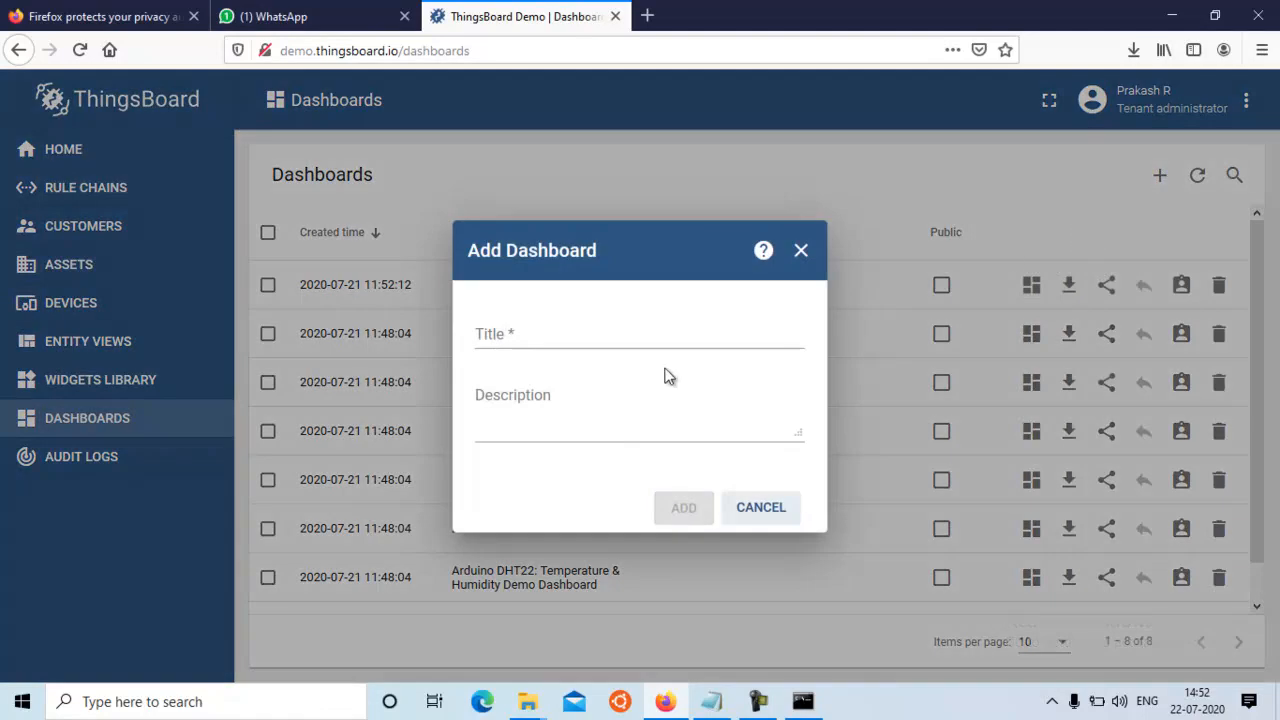
pyautogui.click(490, 336)
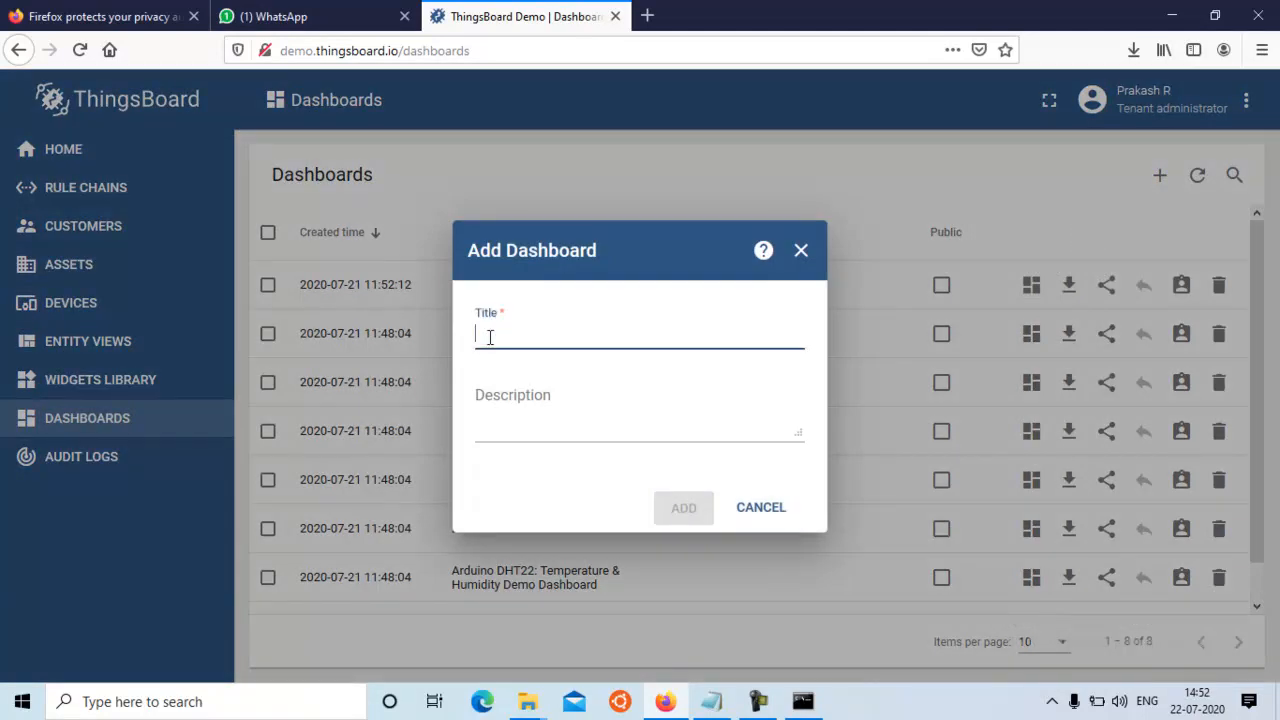
pyautogui.write('demodash')
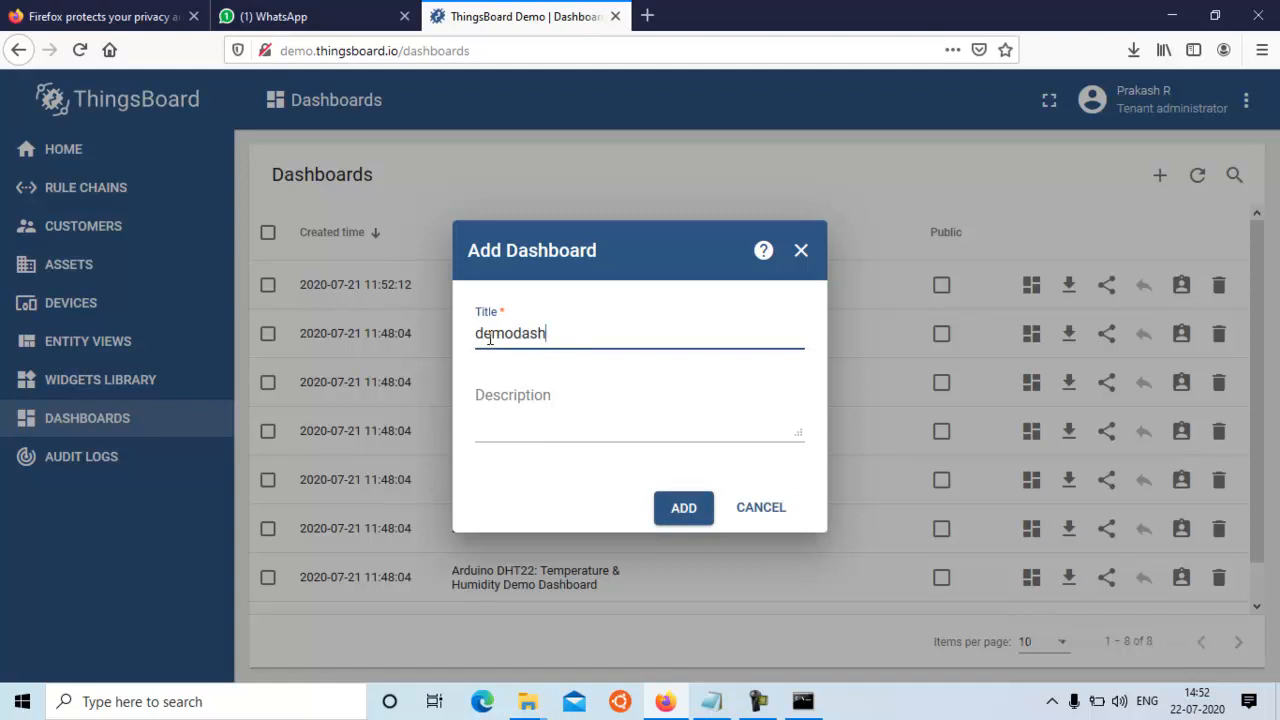
pyautogui.click(532, 419)
pyautogui.write('demodash')
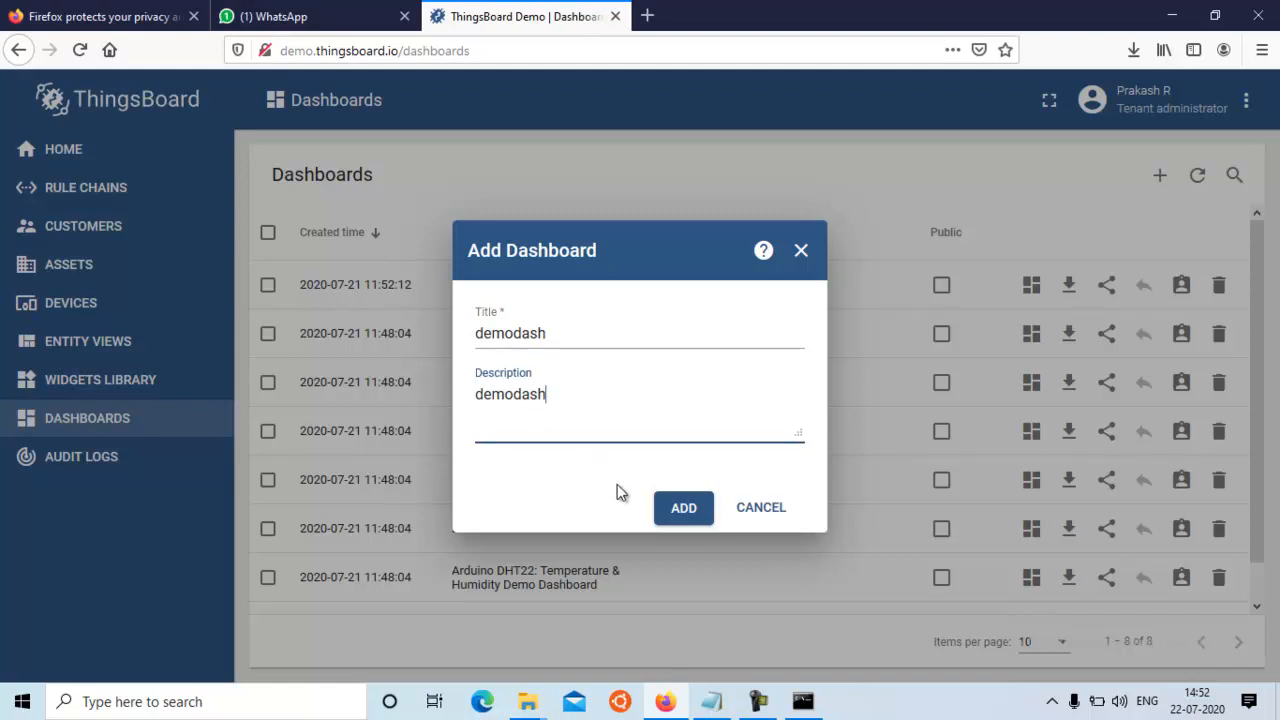
pyautogui.click(679, 509)
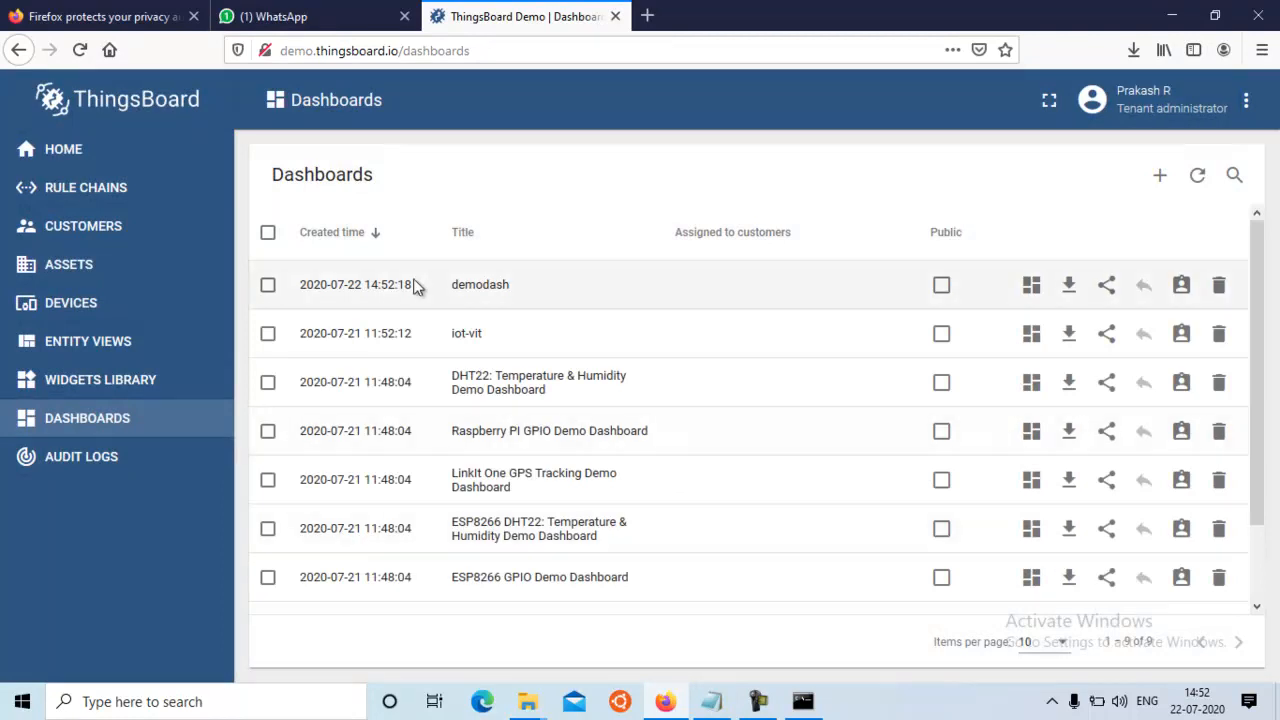
# Open the demodash dashboard in edit mode and start adding a new widget
pyautogui.click(1029, 292)
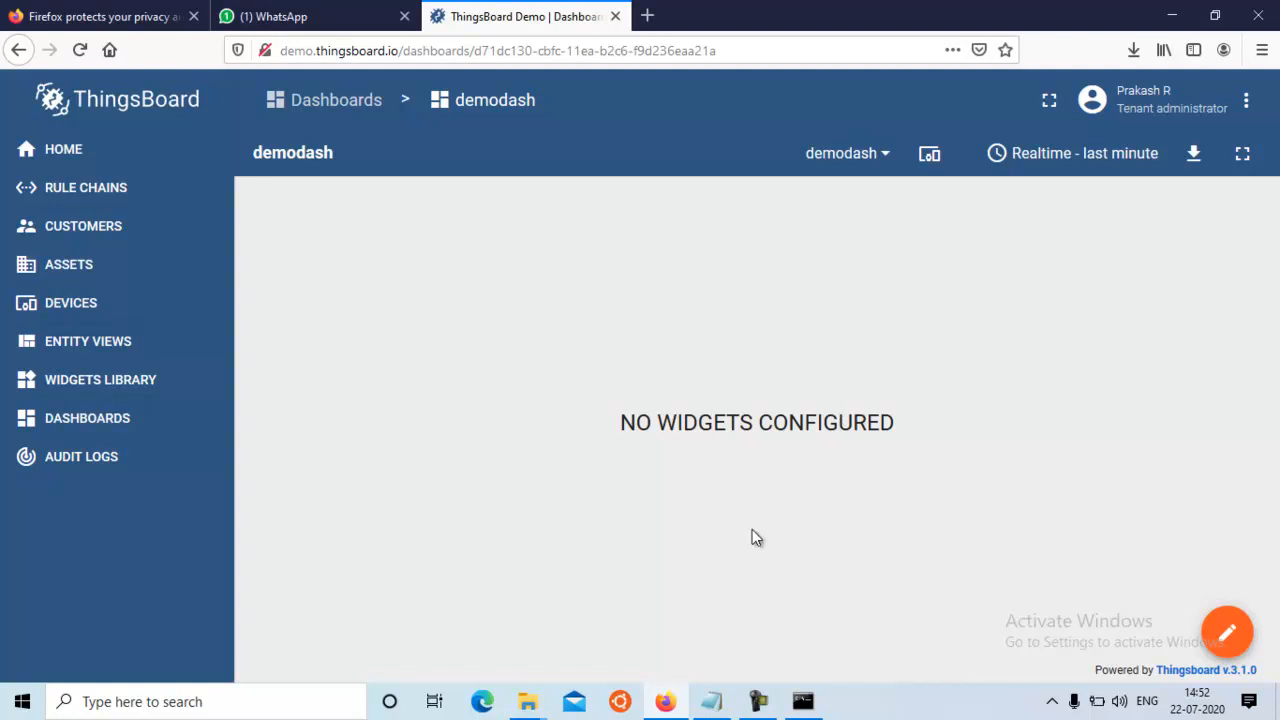
pyautogui.click(1222, 643)
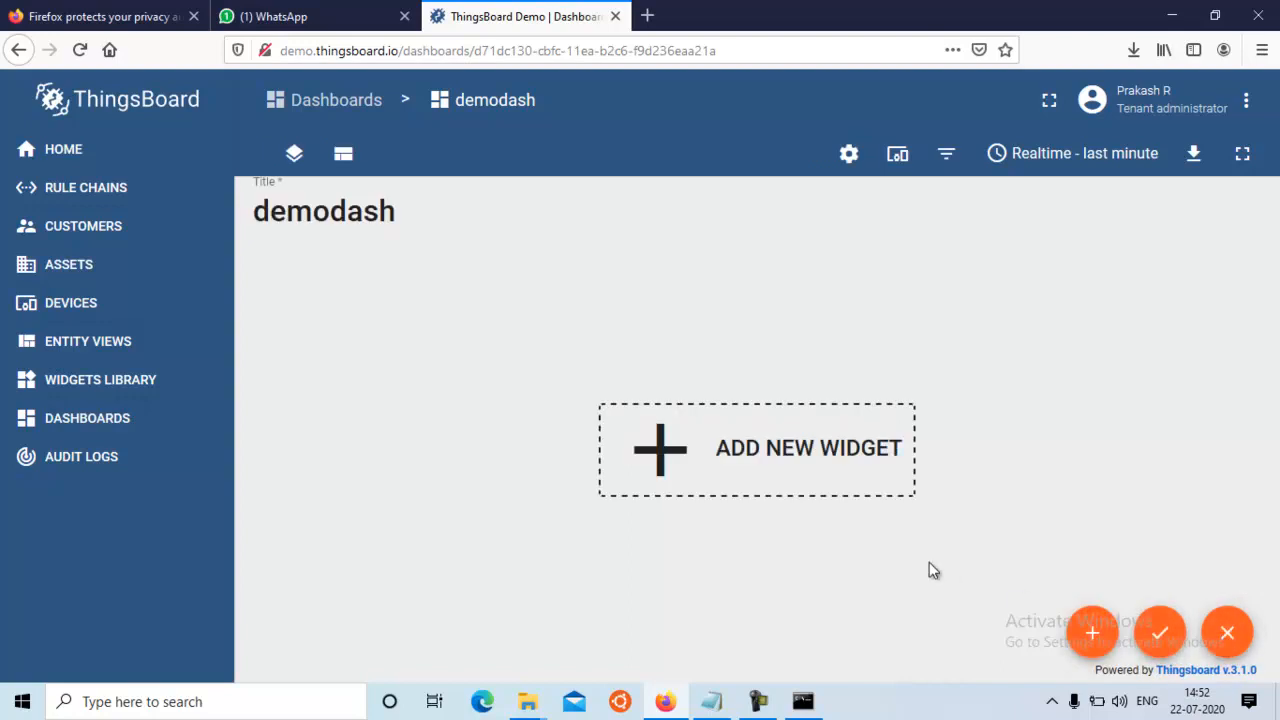
pyautogui.click(678, 460)
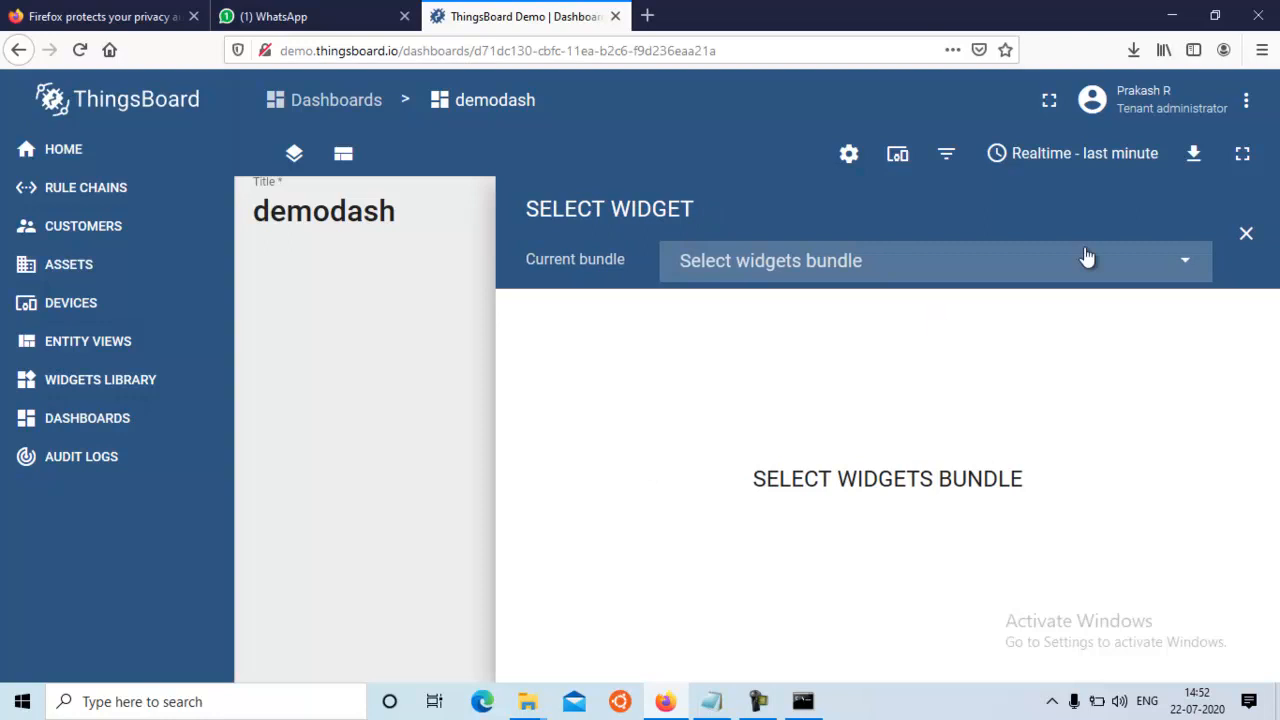
# Choose the Digital gauges bundle and pick the grey semicircular MPH gauge as the new widget
pyautogui.click(1187, 265)
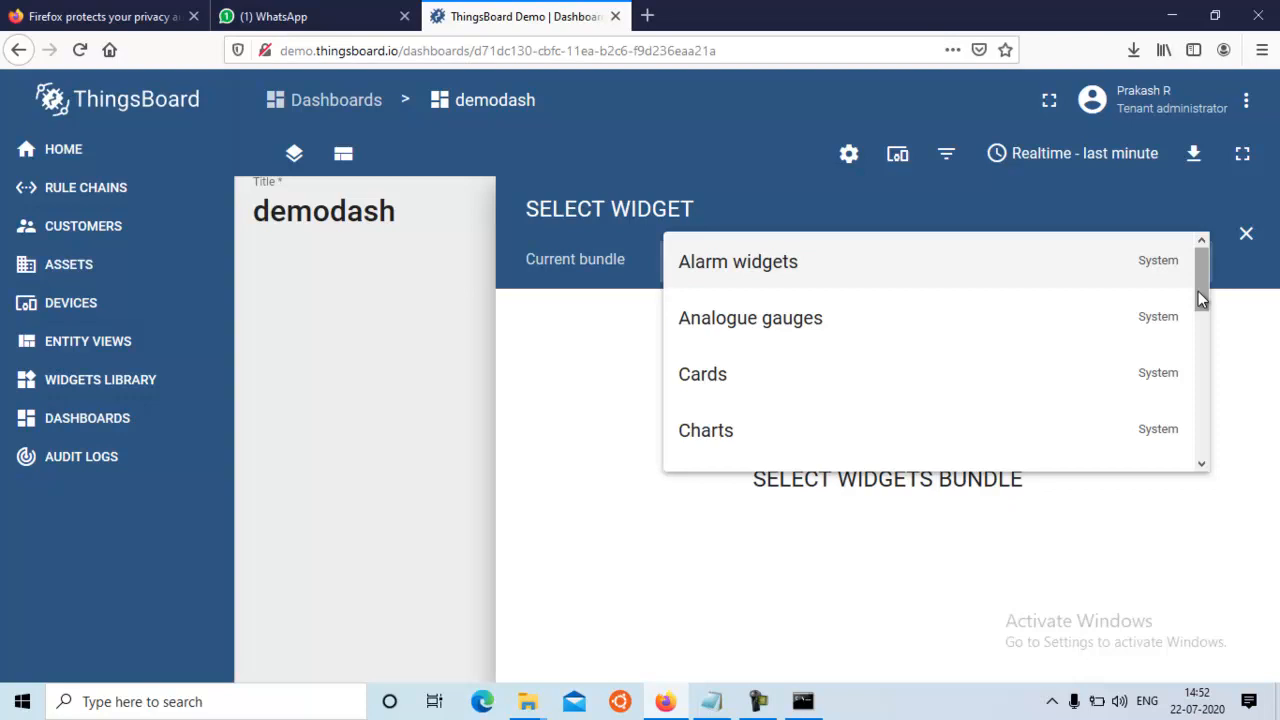
pyautogui.moveTo(1198, 291); pyautogui.dragTo(1210, 448)
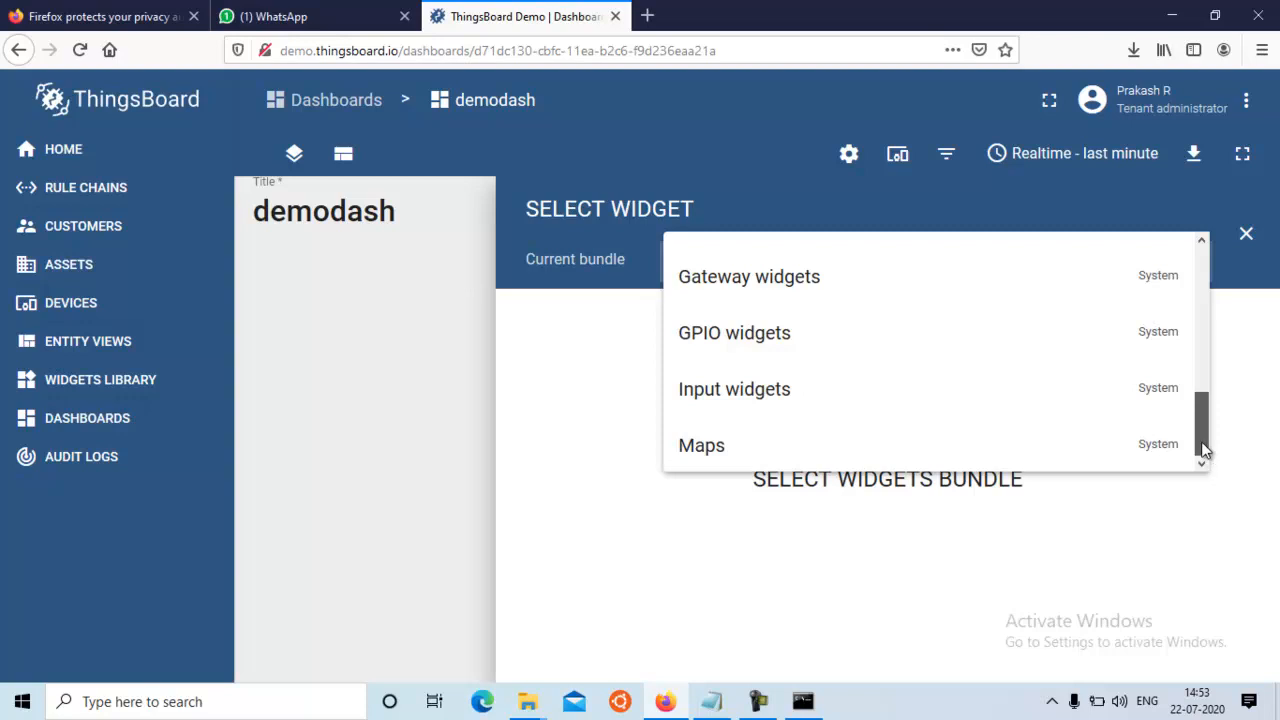
pyautogui.moveTo(1204, 450); pyautogui.dragTo(1193, 374)
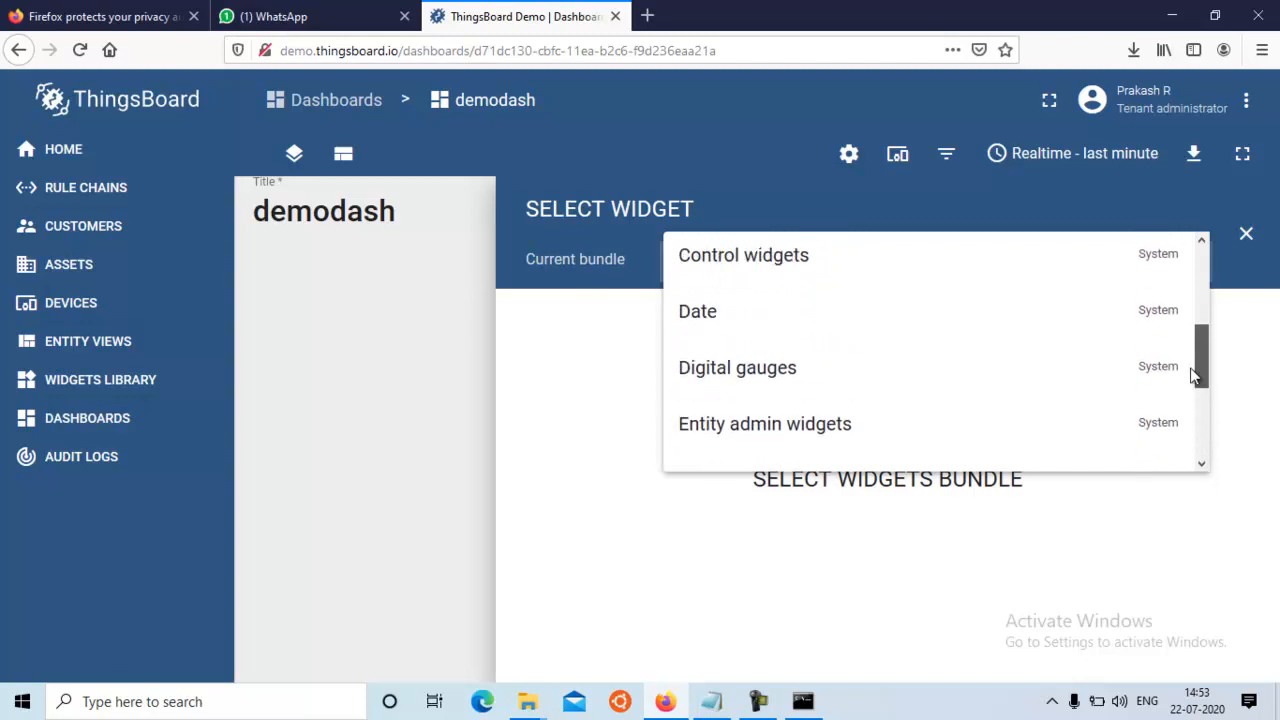
pyautogui.click(781, 386)
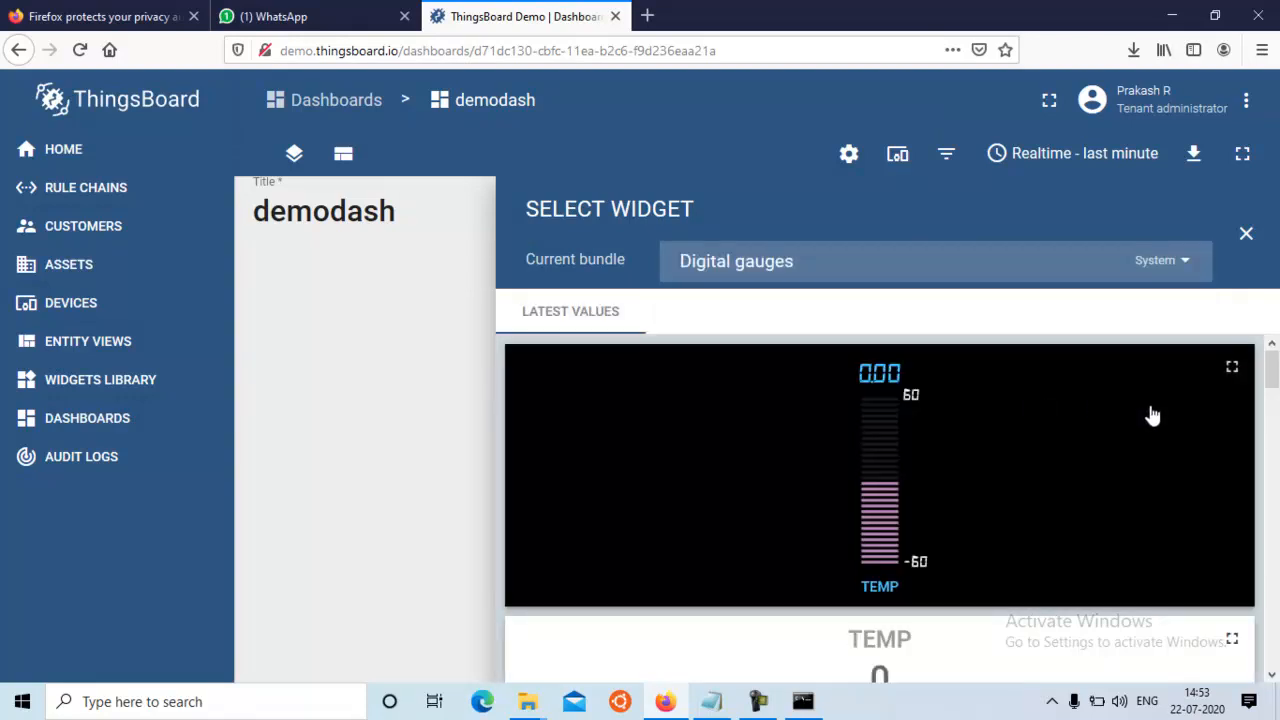
pyautogui.moveTo(1274, 385); pyautogui.dragTo(1278, 567)
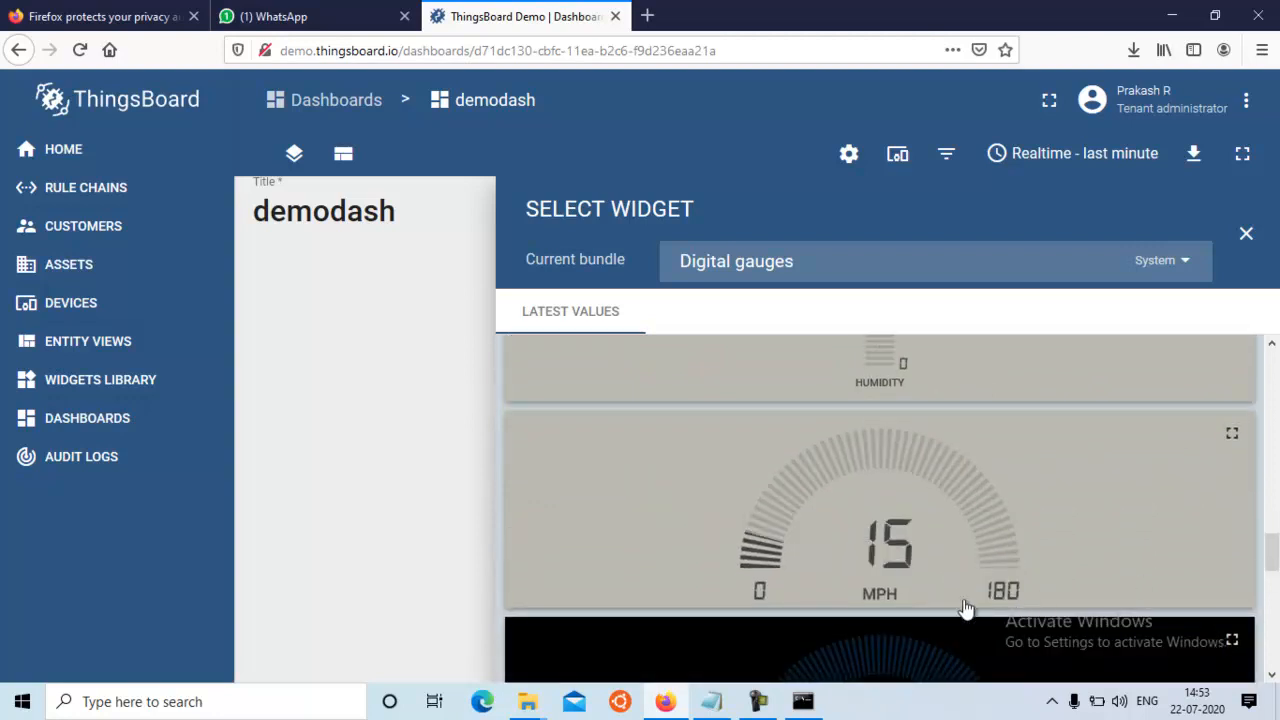
pyautogui.click(1116, 553)
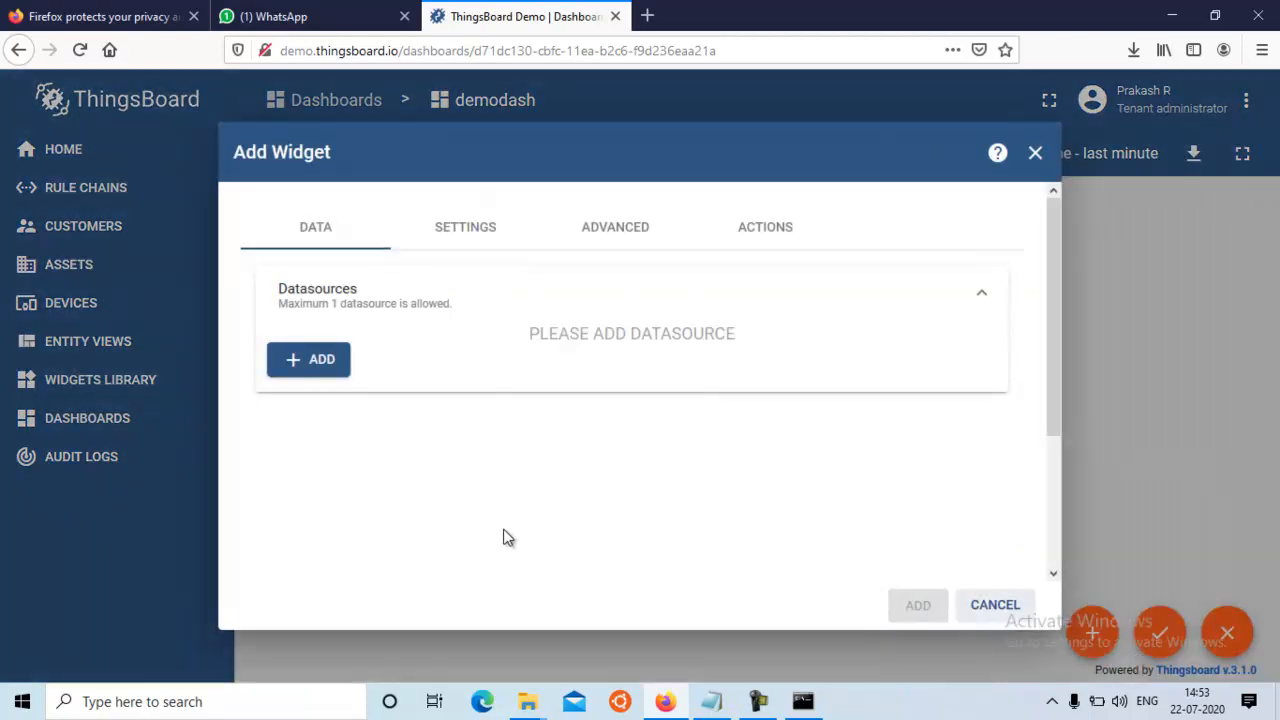
# Add an entity datasource to the widget and start creating a new entity alias named desktop1
pyautogui.click(320, 368)
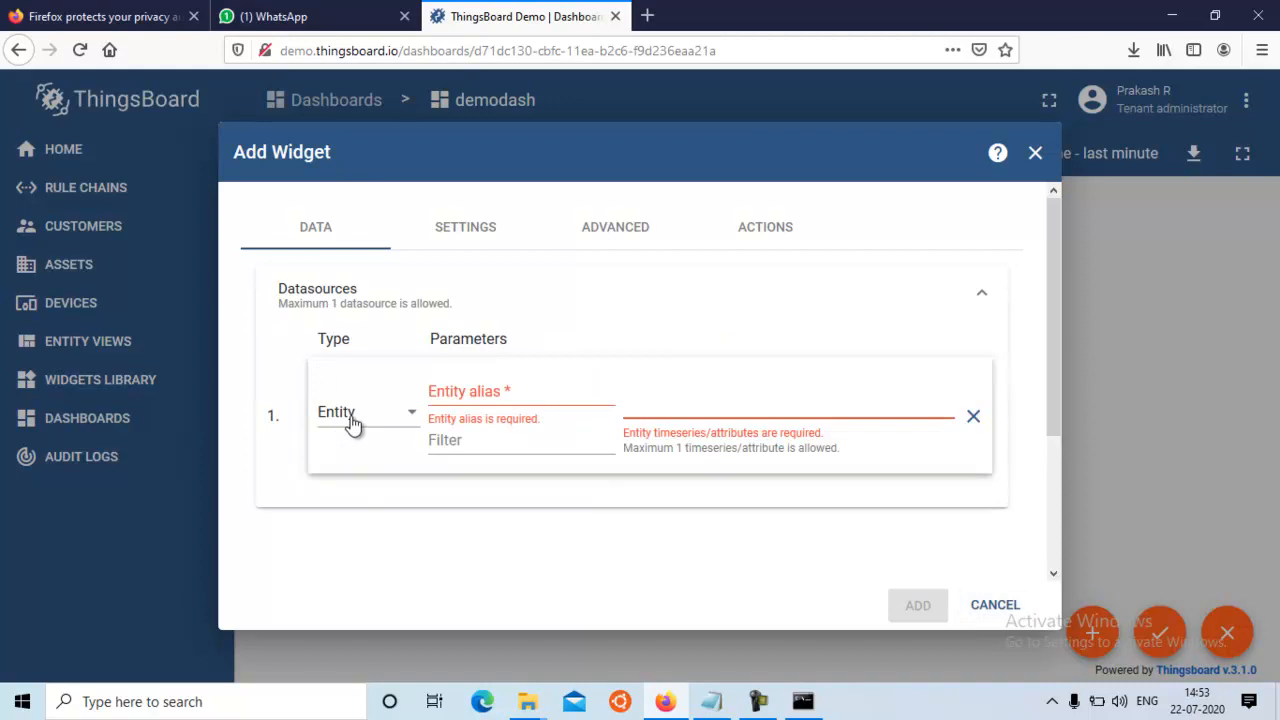
pyautogui.click(507, 391)
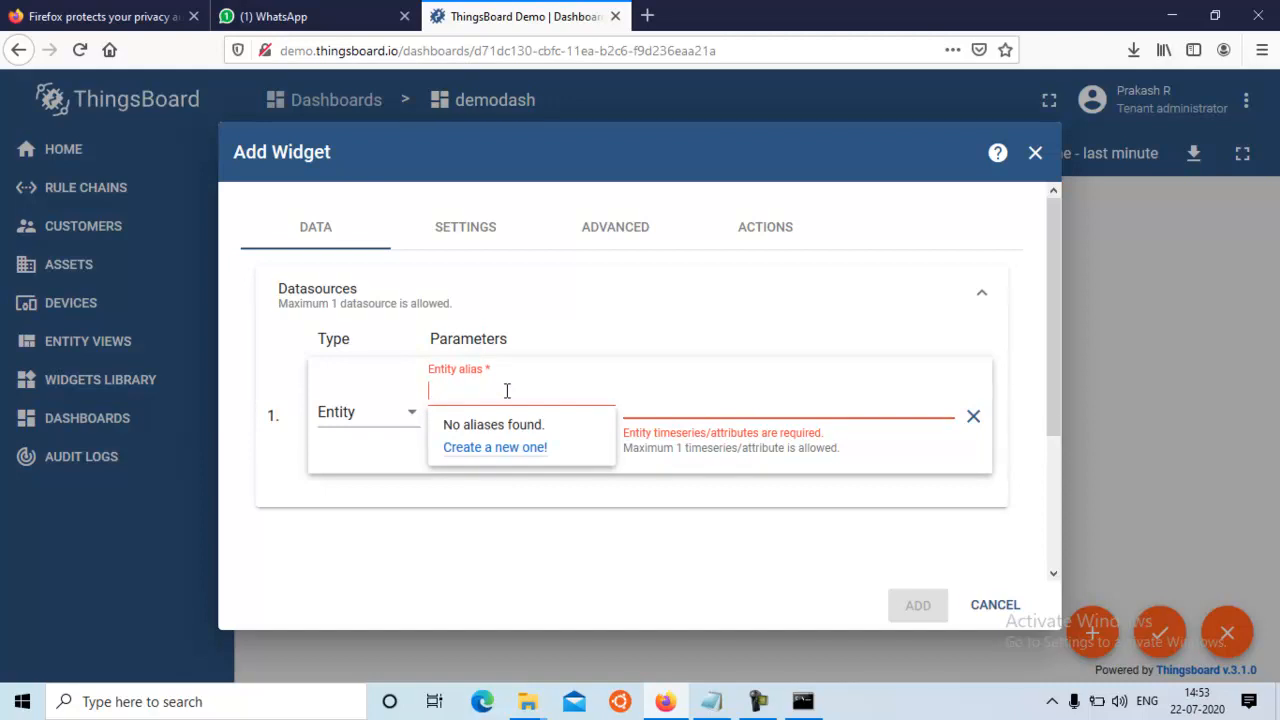
pyautogui.write('des')
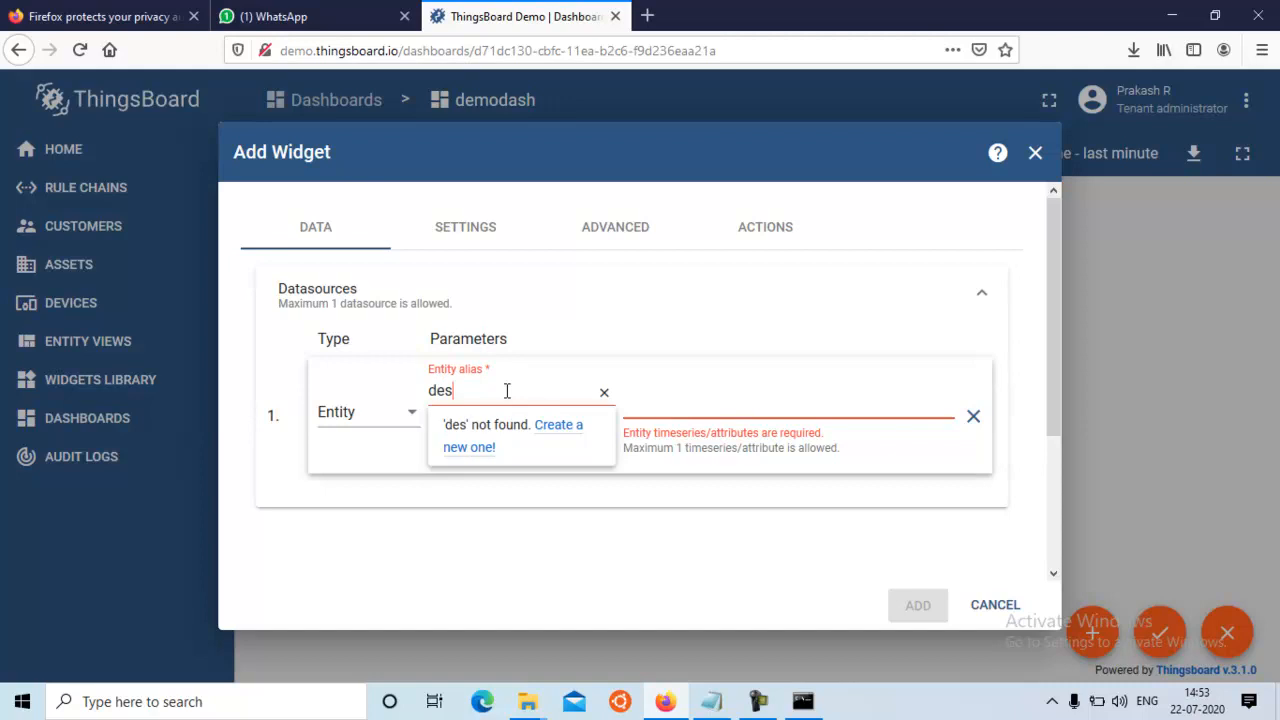
pyautogui.write('ktop1')
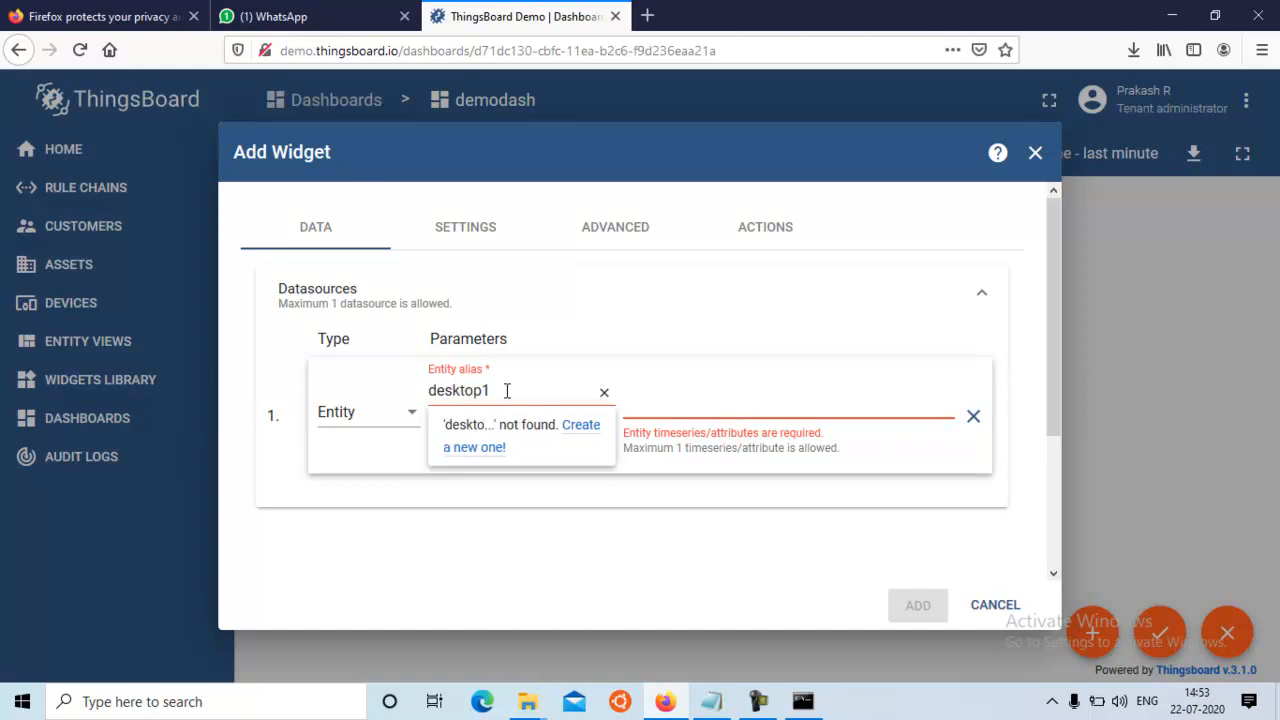
pyautogui.click(581, 430)
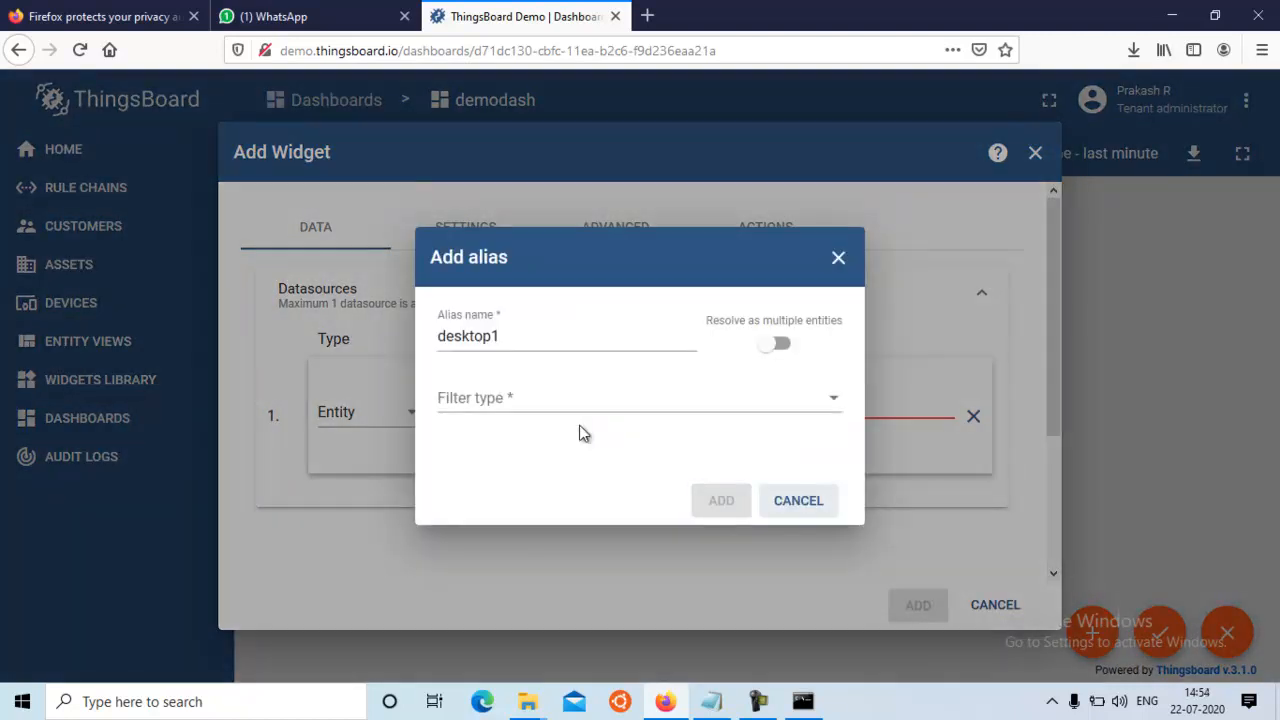
# Set the desktop1 alias's filter type to Device type and its device type to default
pyautogui.click(475, 408)
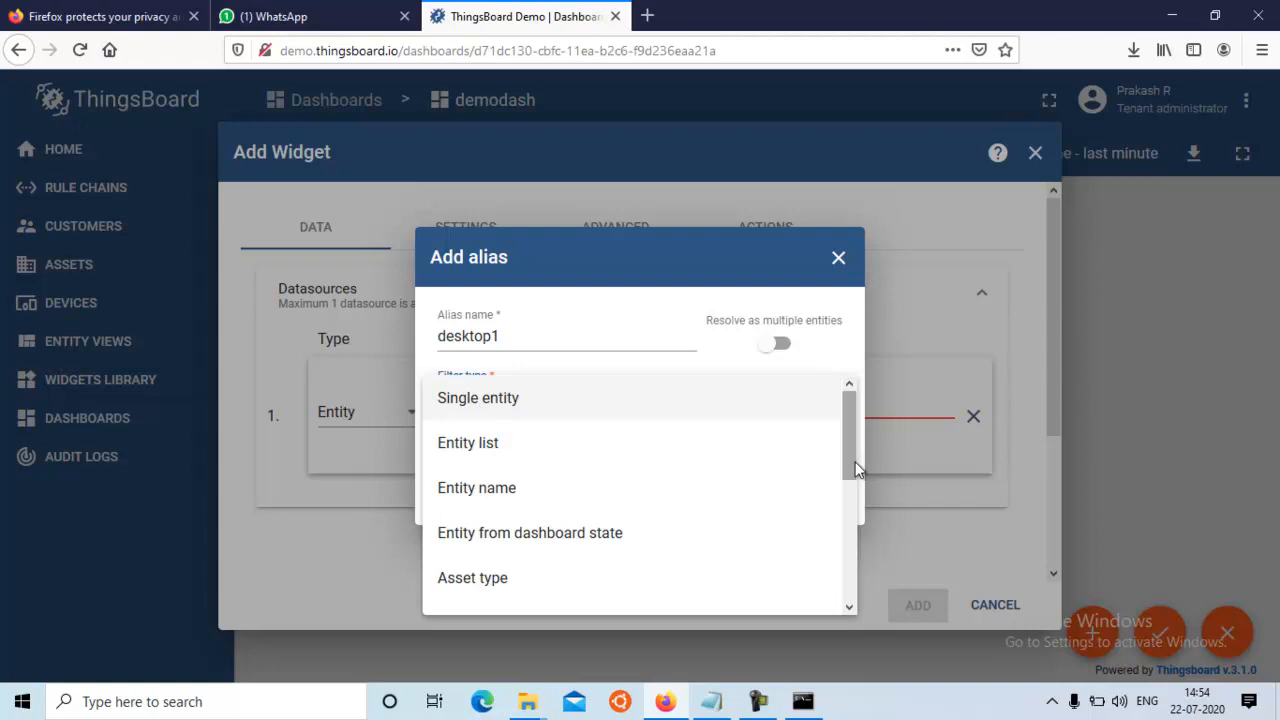
pyautogui.moveTo(846, 469); pyautogui.dragTo(847, 527)
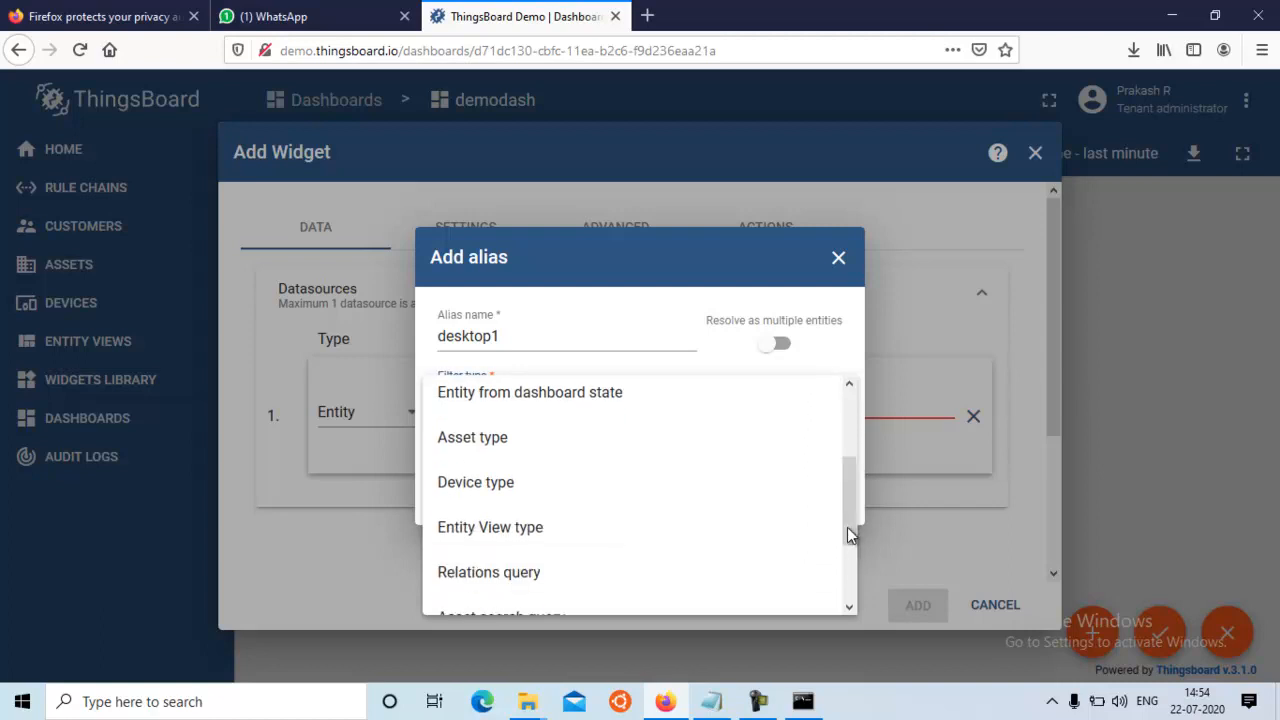
pyautogui.click(501, 488)
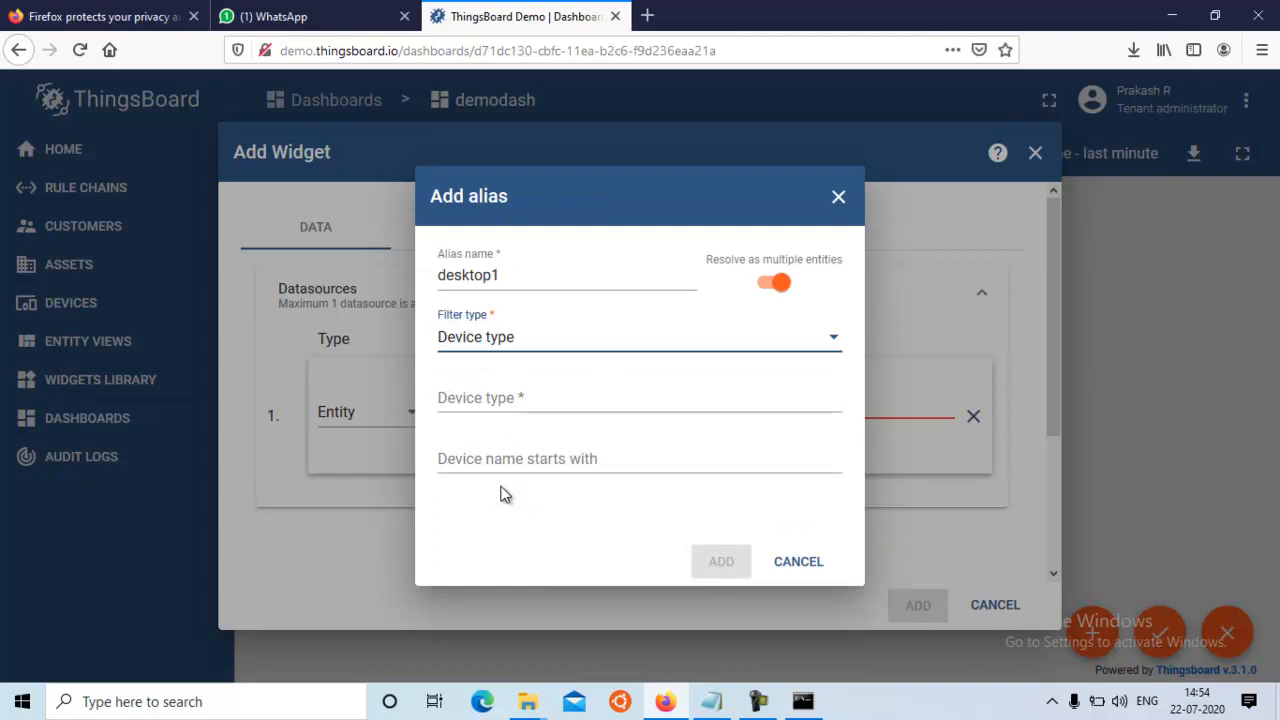
pyautogui.click(486, 401)
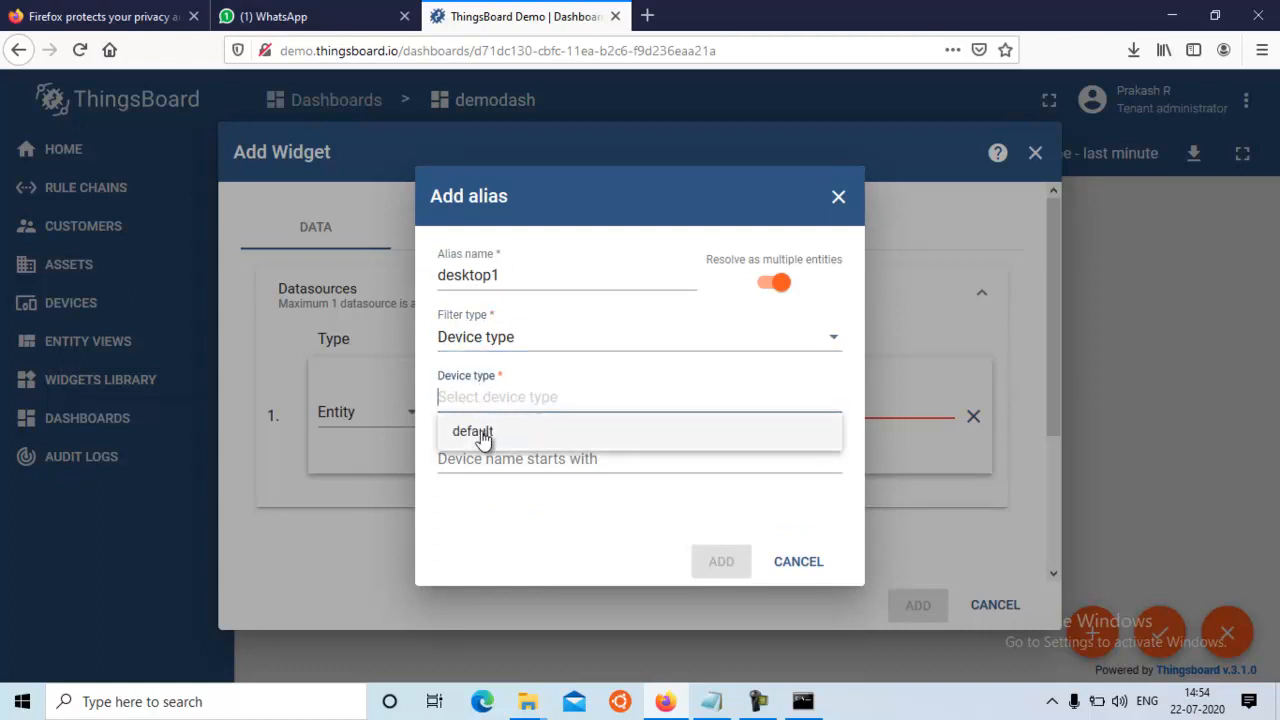
pyautogui.click(482, 434)
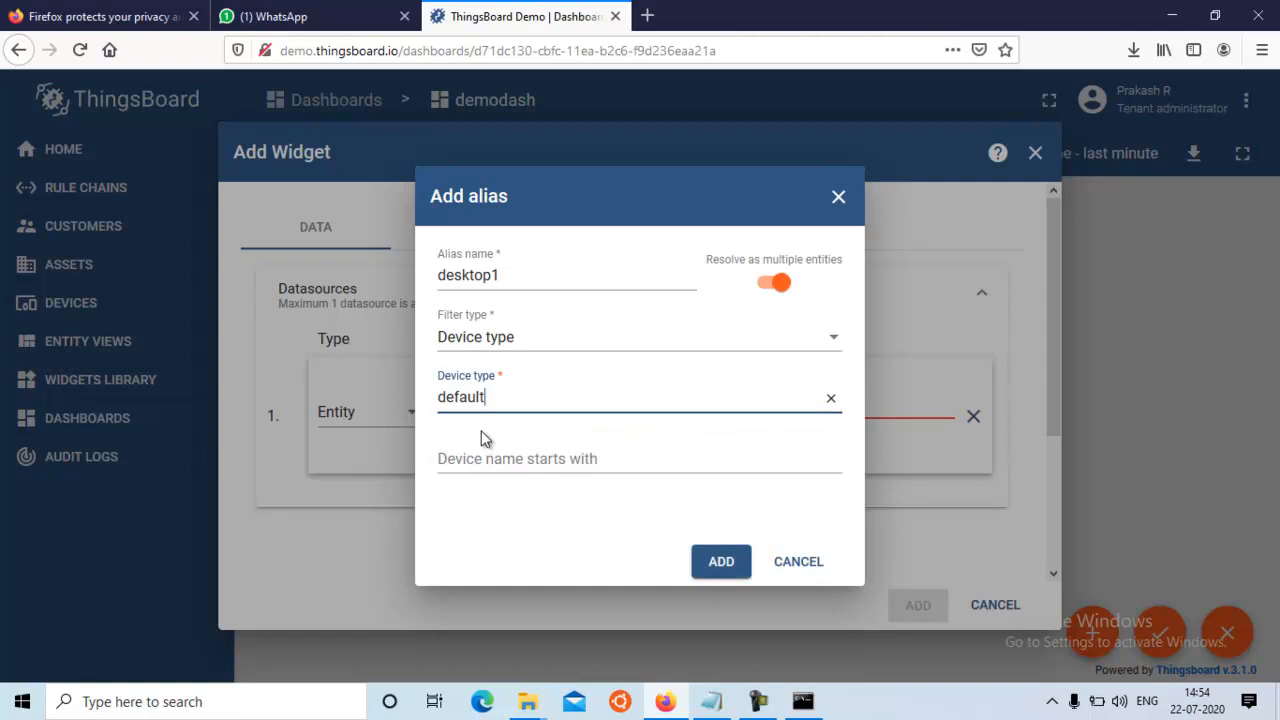
pyautogui.click(466, 458)
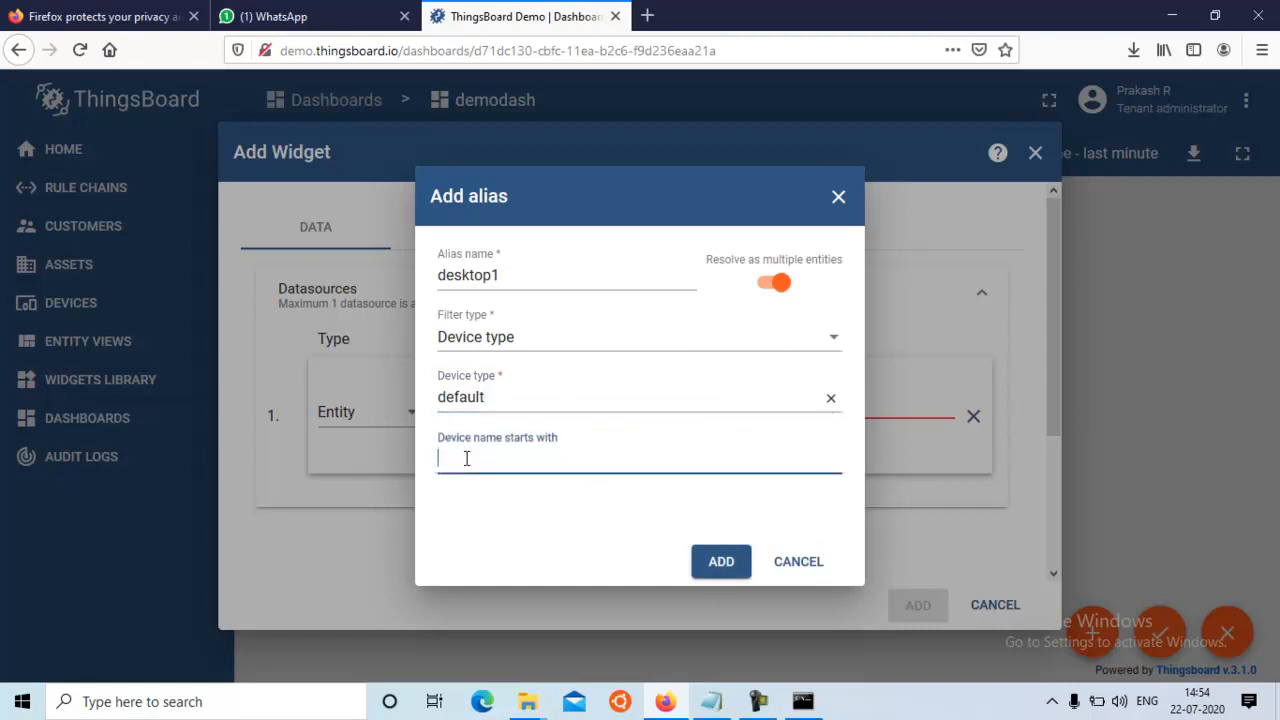
# Discard the unfinished alias and widget, and look up the name of the demo-iot-faculty device in its details
pyautogui.click(67, 303)
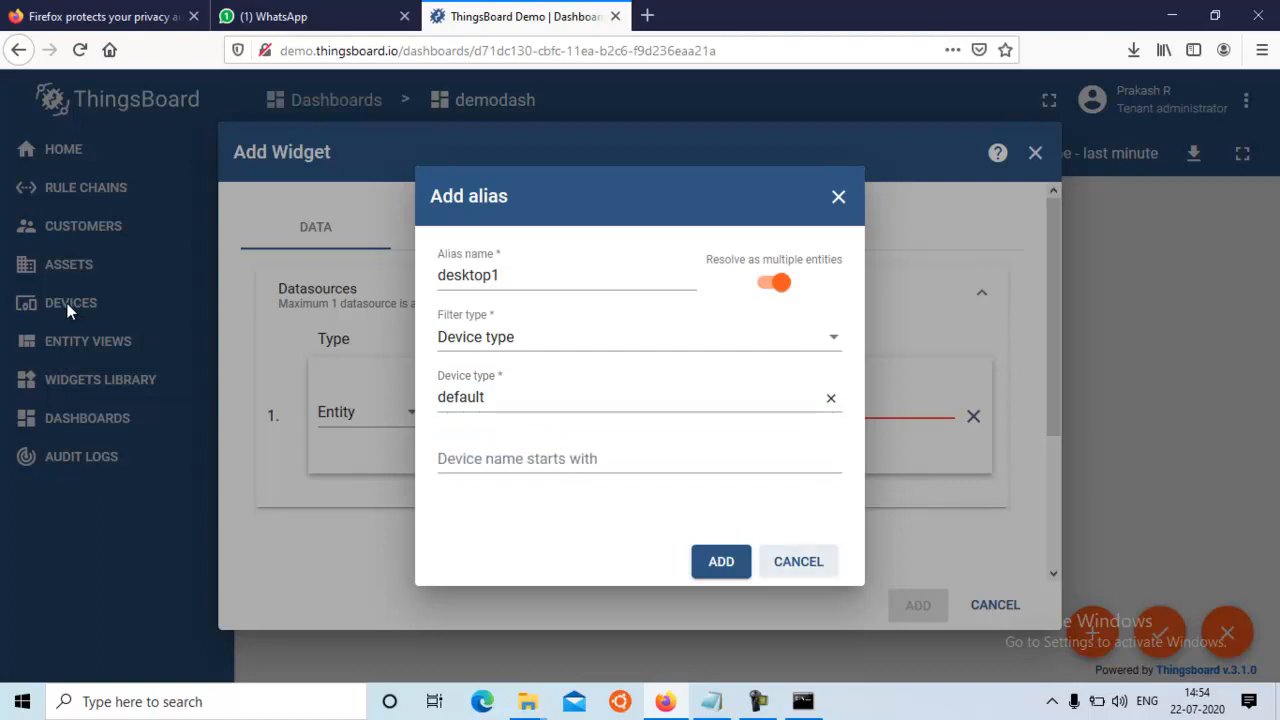
pyautogui.click(839, 198)
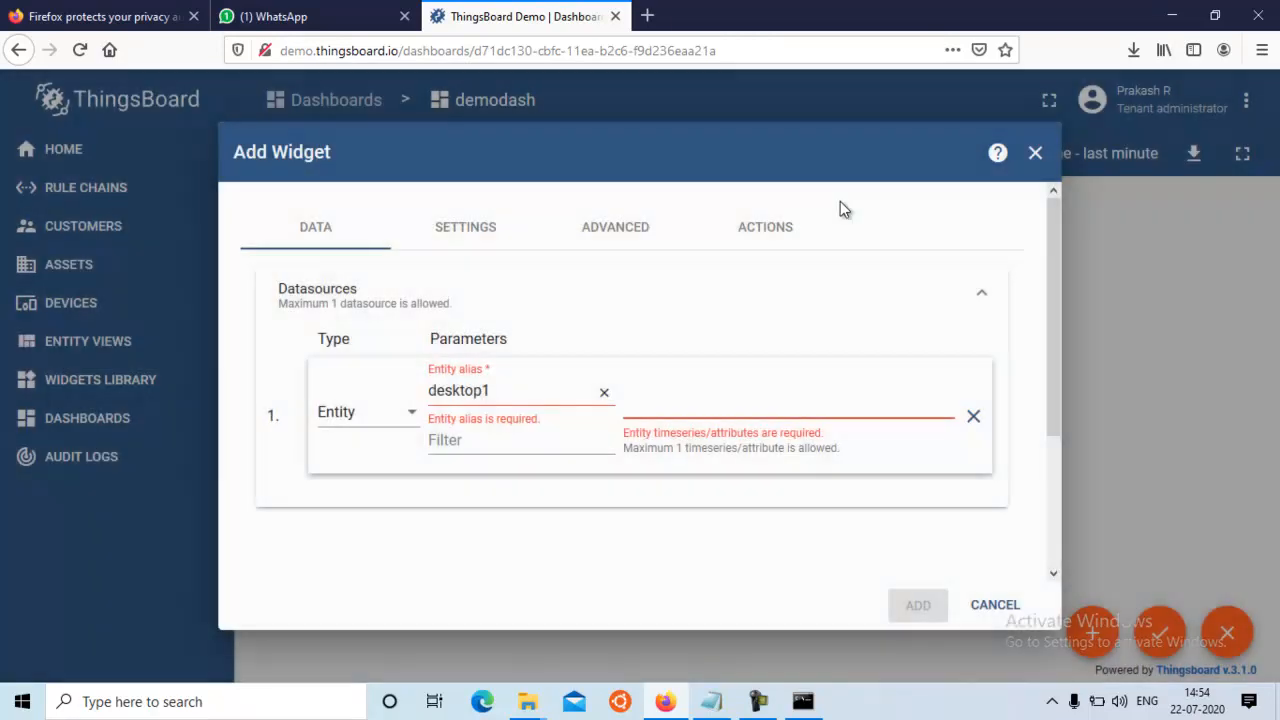
pyautogui.click(1033, 156)
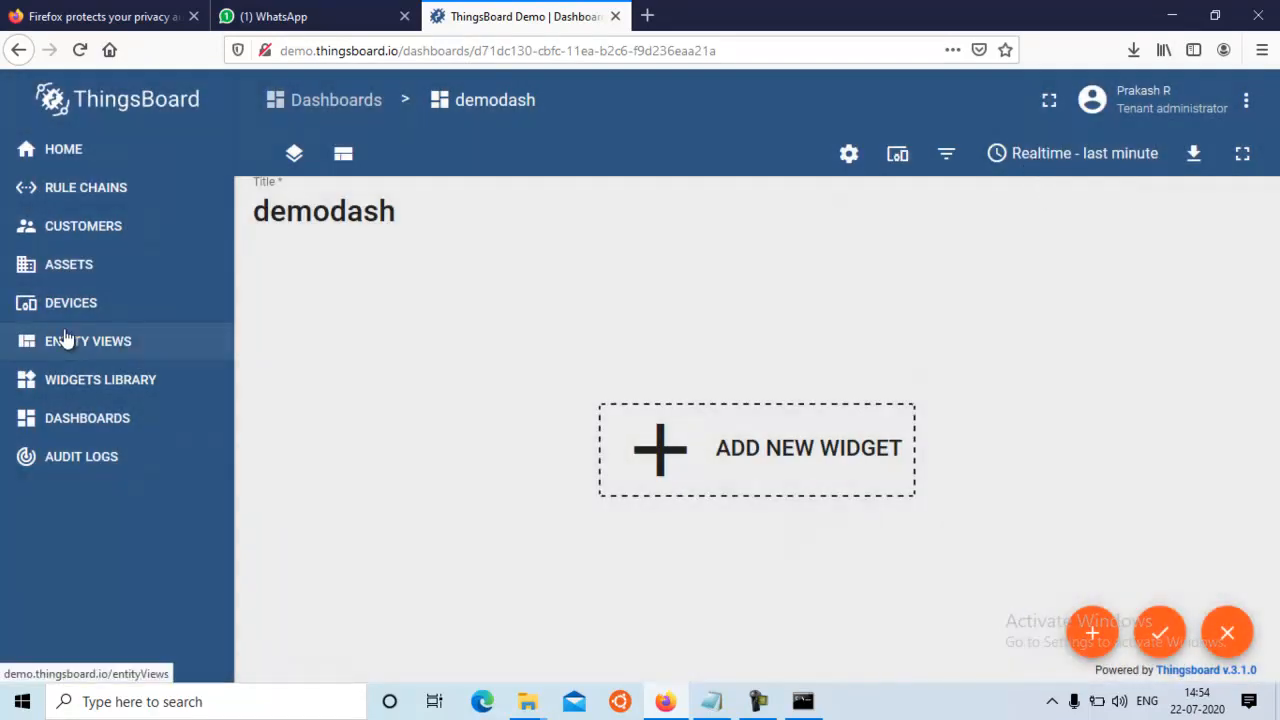
pyautogui.click(70, 312)
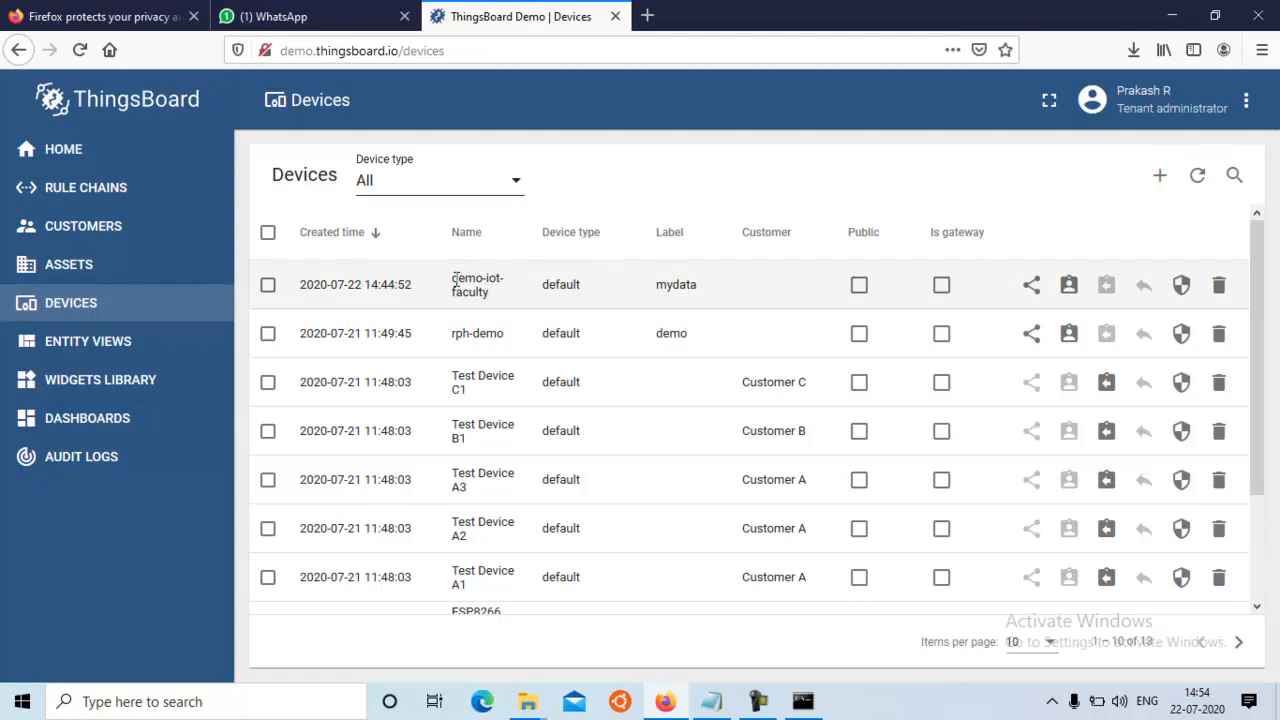
pyautogui.moveTo(454, 280); pyautogui.dragTo(496, 301)
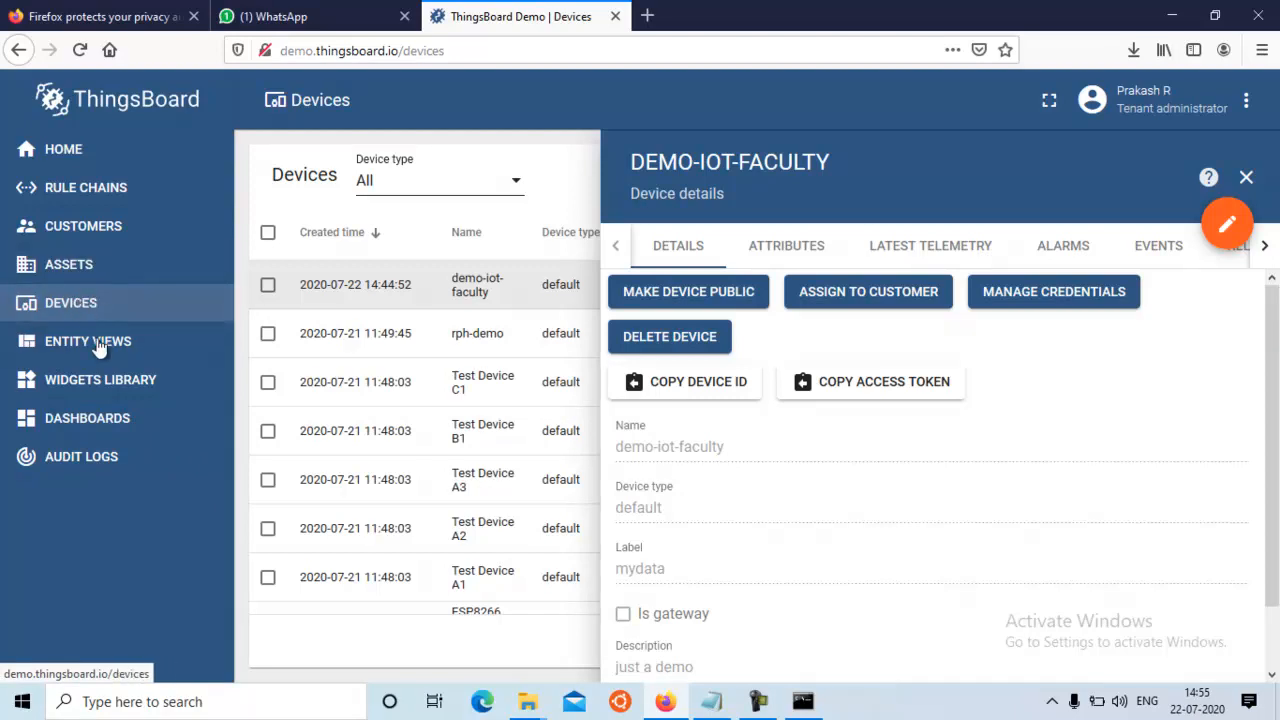
# Reopen the demodash dashboard in edit mode and start adding a new widget
pyautogui.click(78, 425)
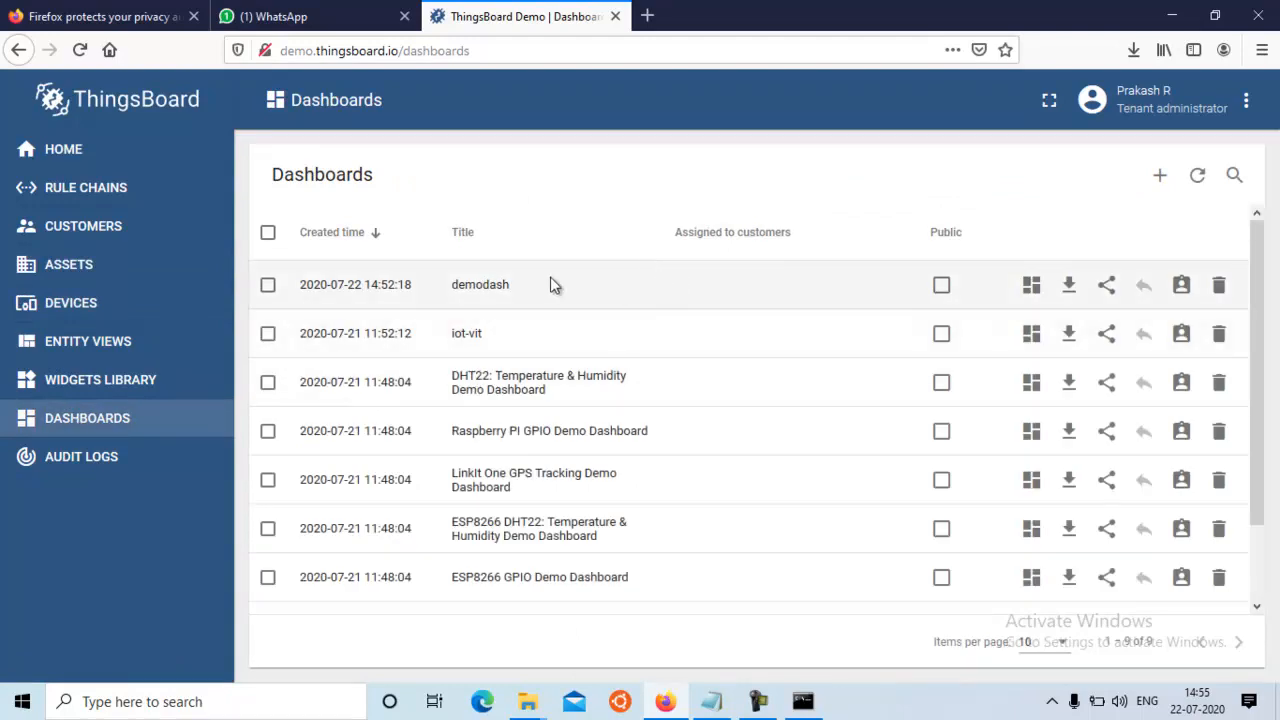
pyautogui.click(1034, 287)
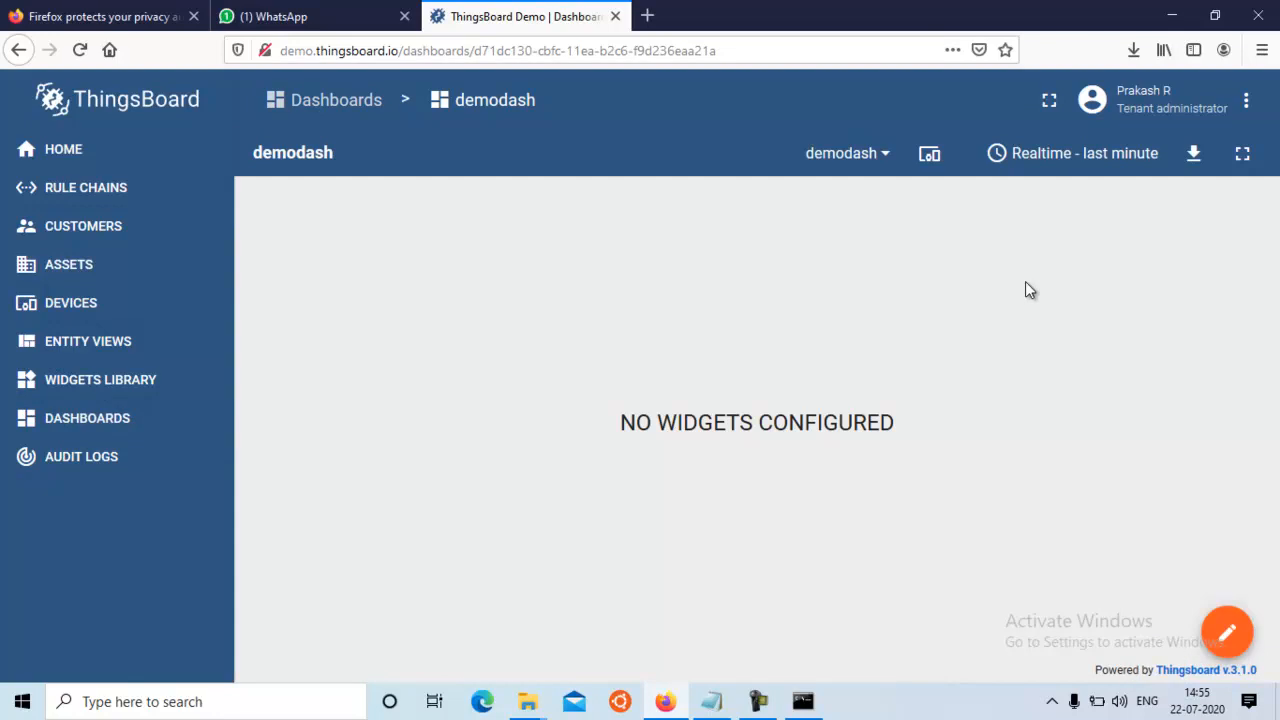
pyautogui.click(1228, 645)
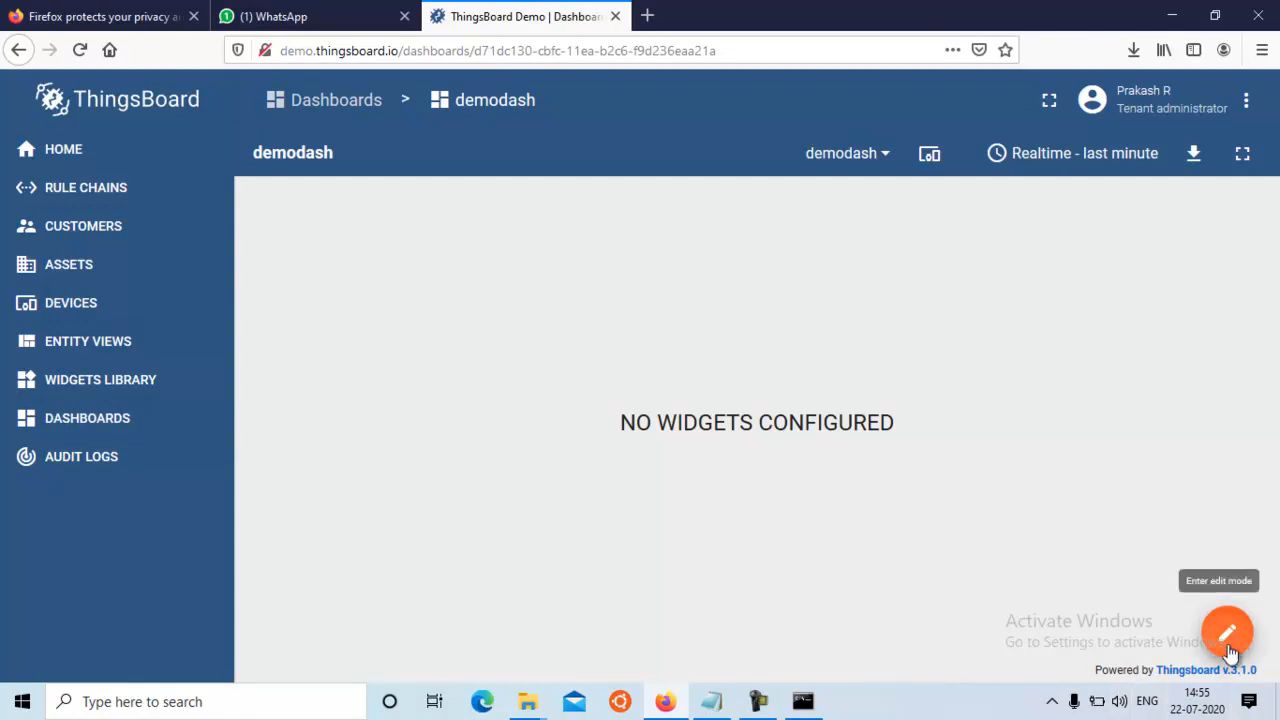
pyautogui.click(752, 477)
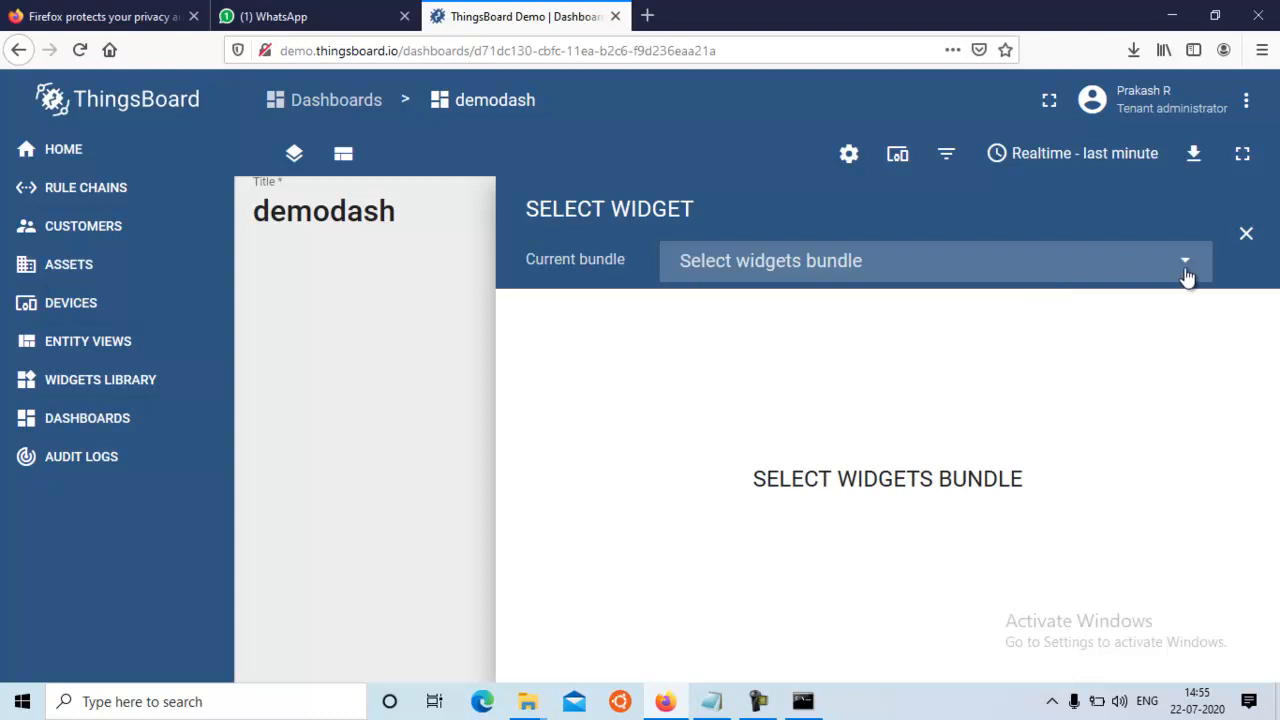
# Select the grey semicircular MPH gauge from the Digital gauges bundle as the dashboard's widget
pyautogui.click(1184, 268)
pyautogui.scroll(-2, 1205, 425)
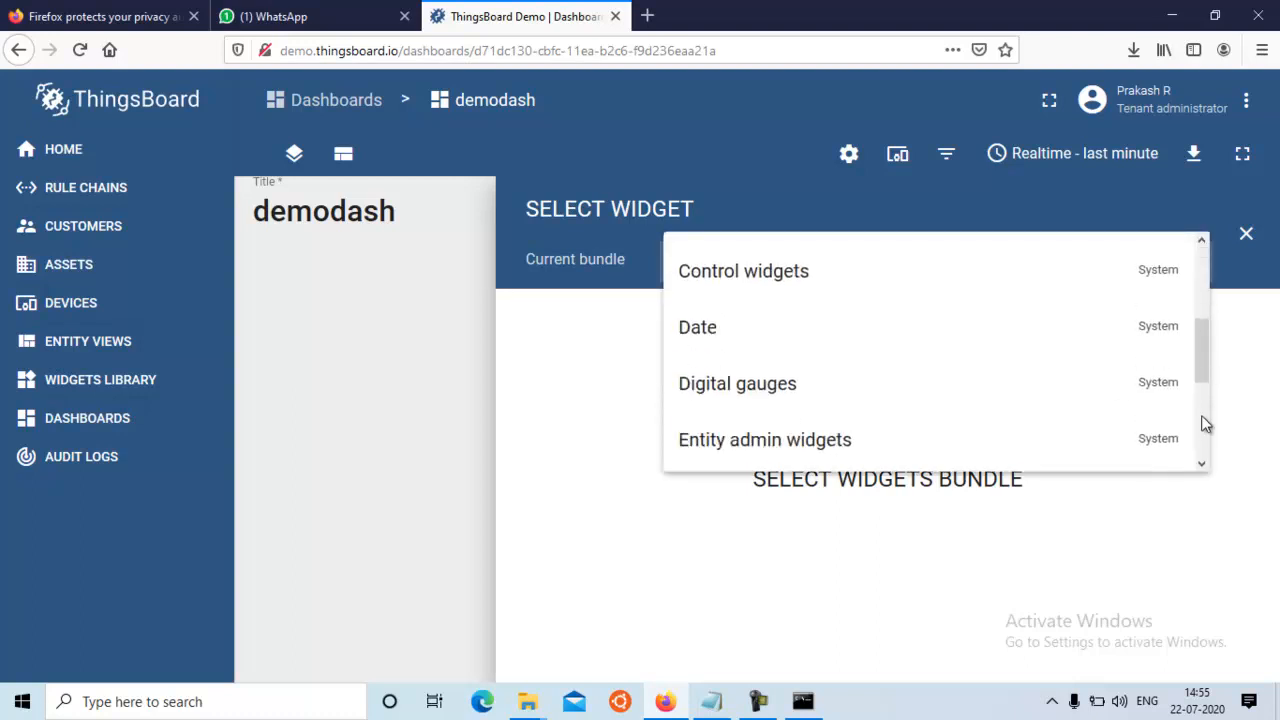
pyautogui.click(783, 395)
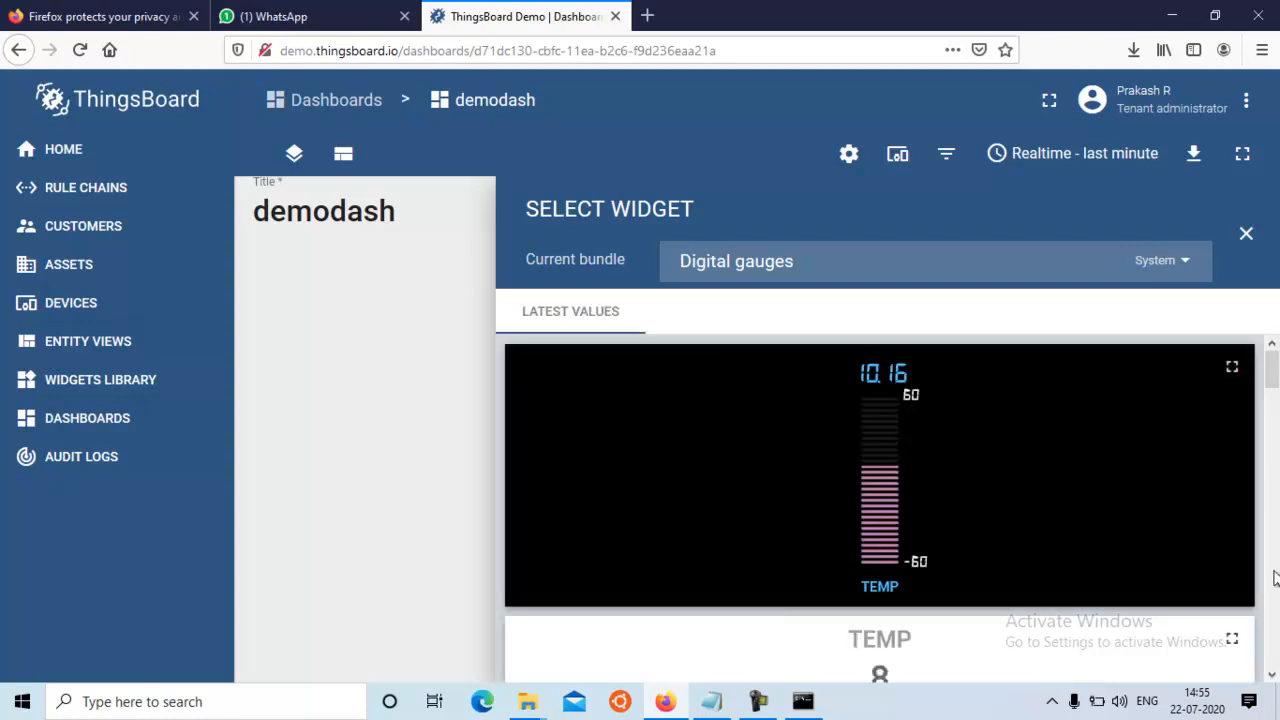
pyautogui.click(1270, 627)
pyautogui.click(1268, 627)
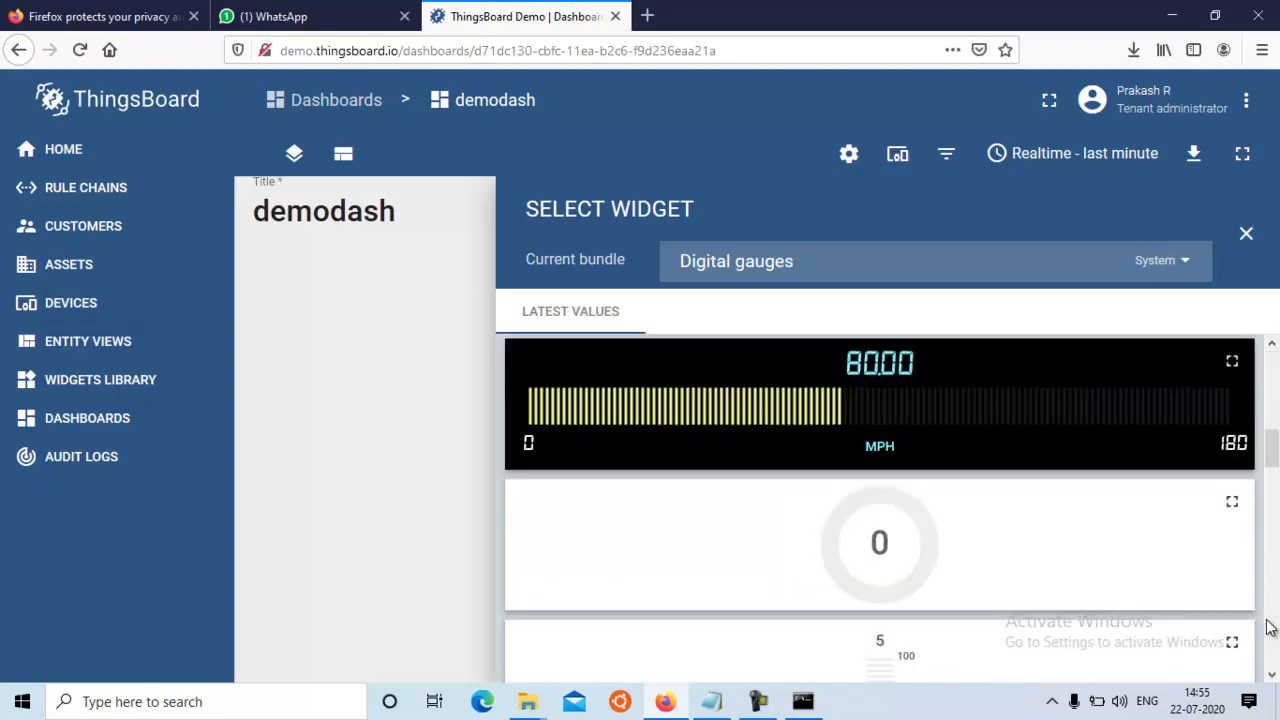
pyautogui.scroll(-8, 1268, 626)
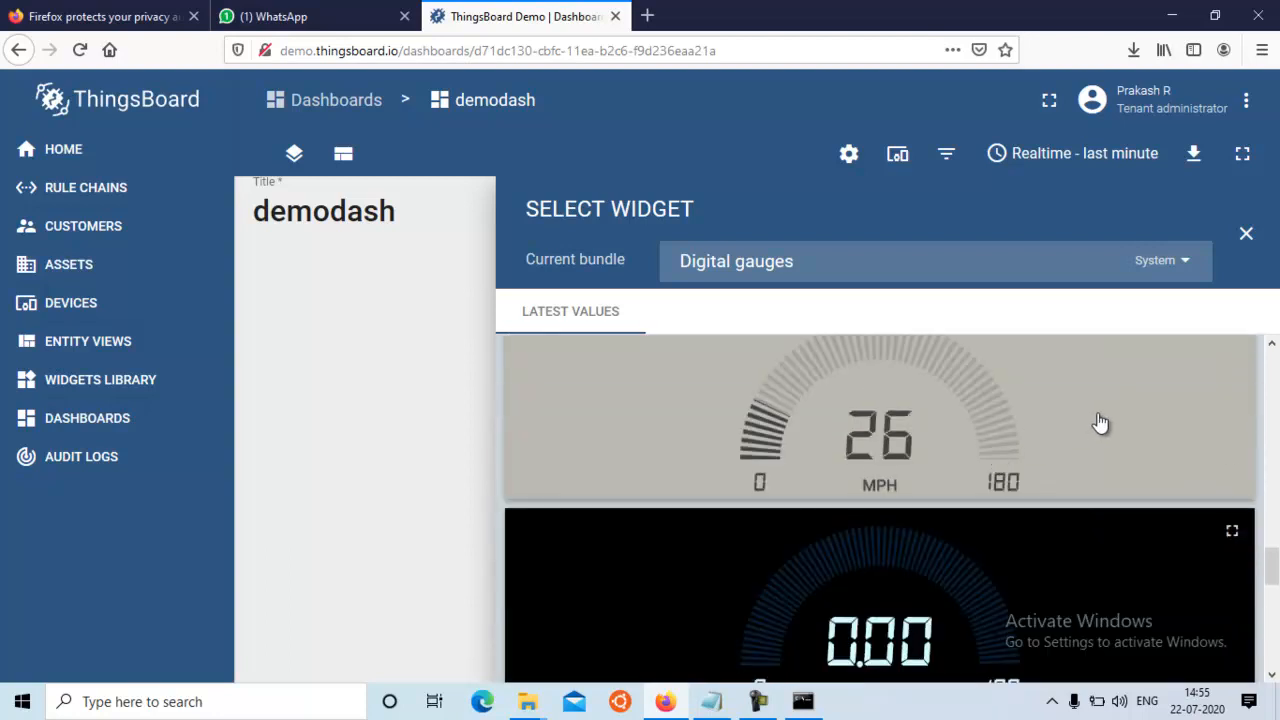
pyautogui.click(1097, 421)
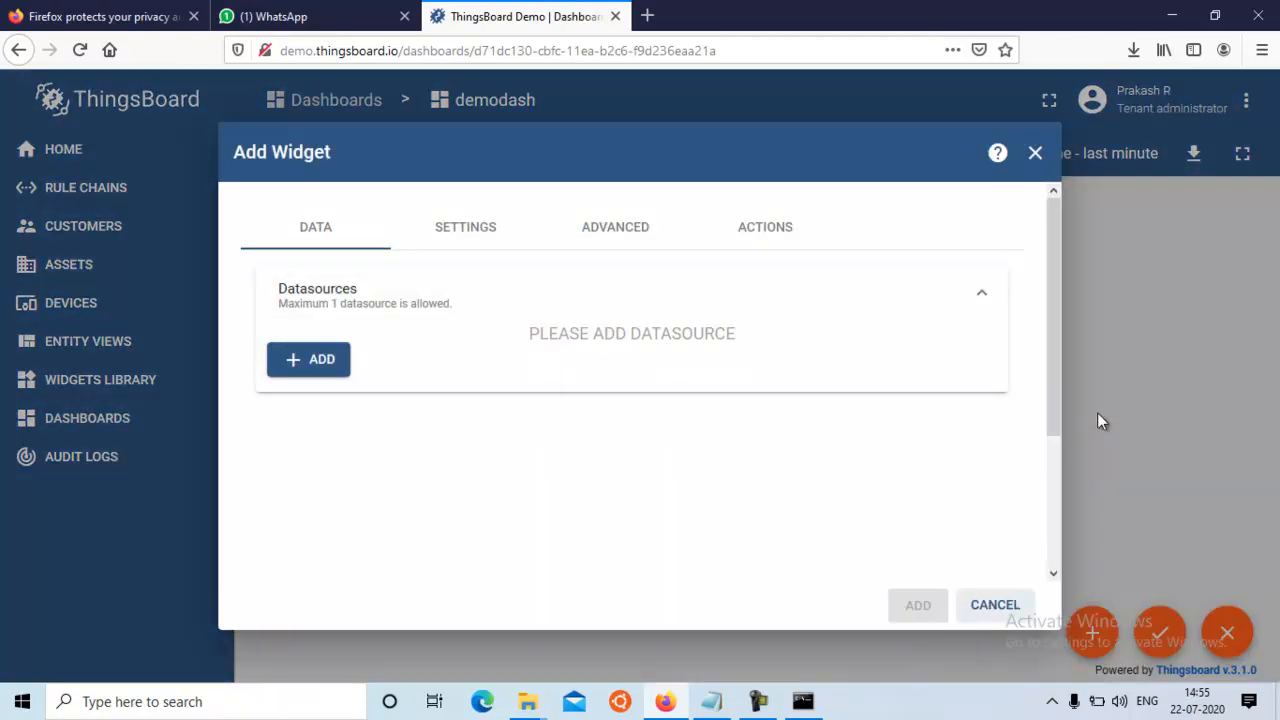
# Add an entity datasource to the gauge widget and start a new entity alias named desktop1
pyautogui.click(320, 362)
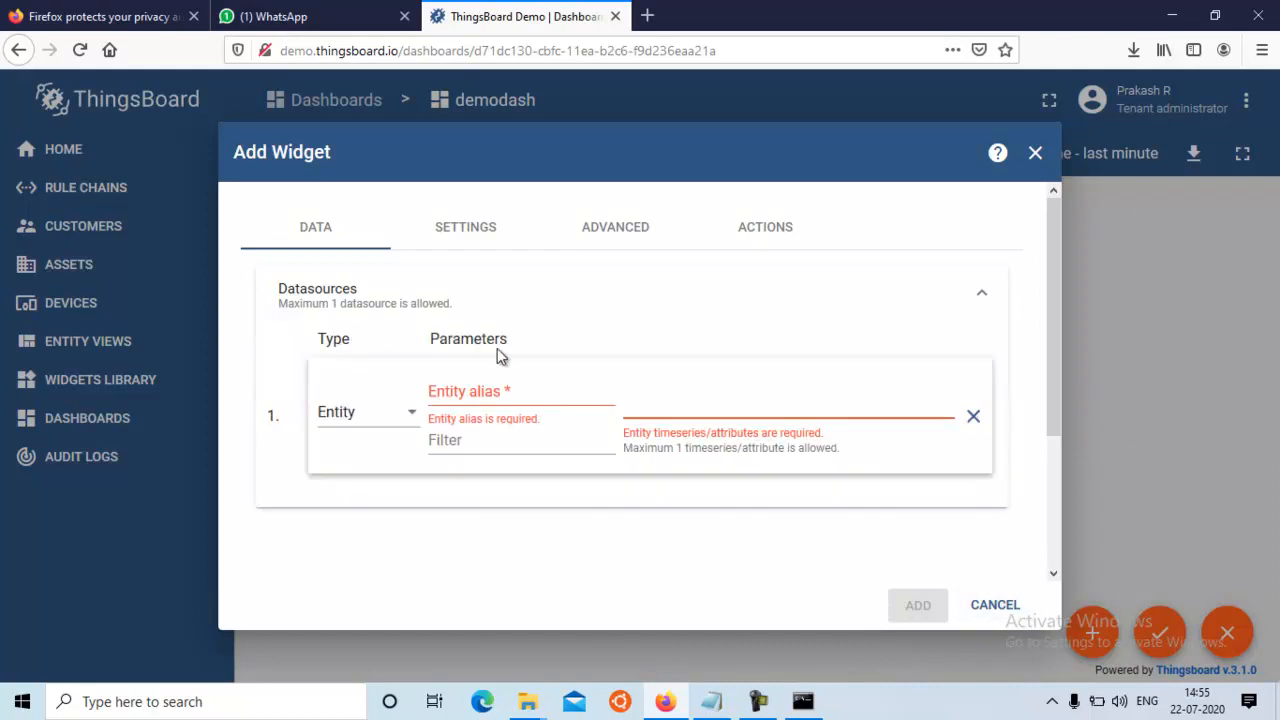
pyautogui.click(493, 395)
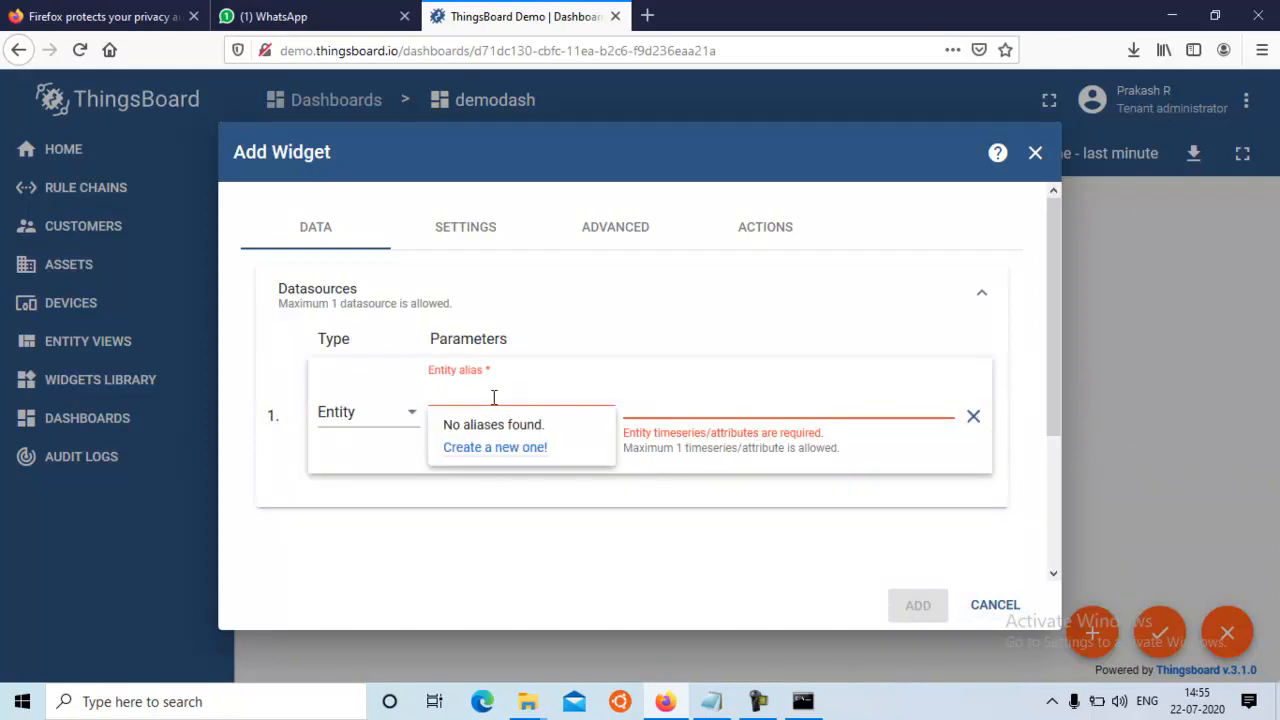
pyautogui.click(497, 449)
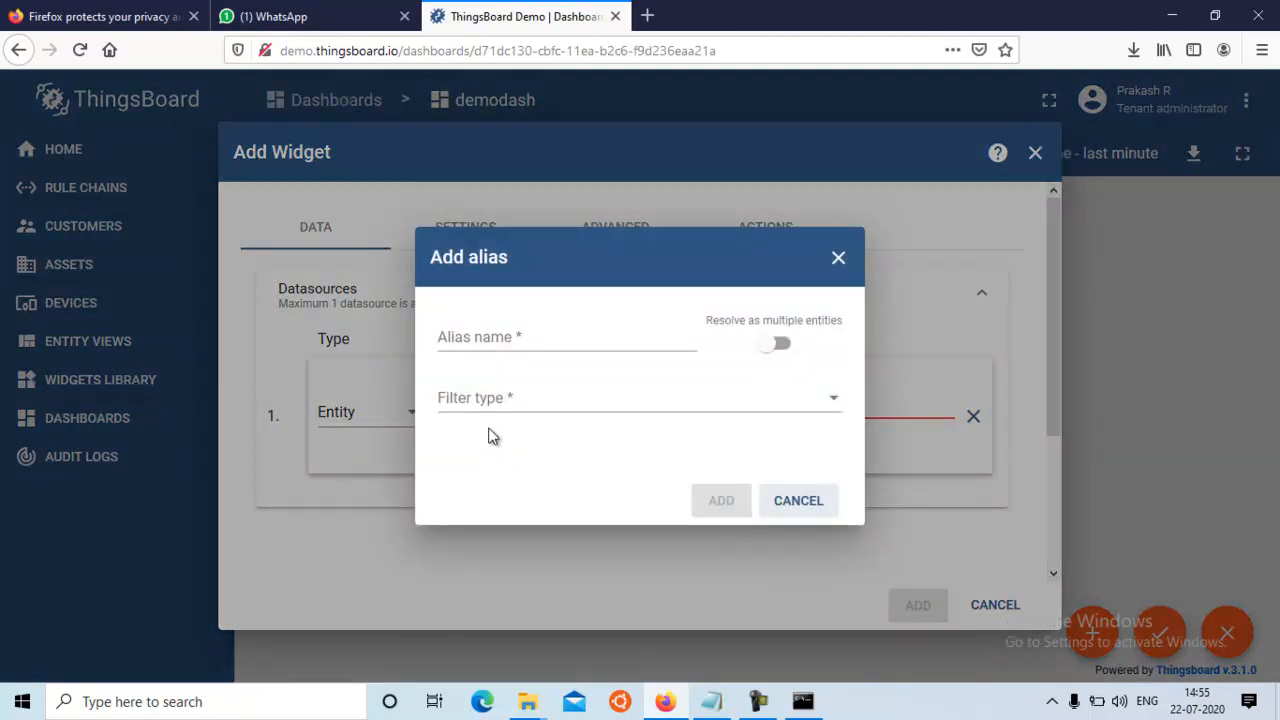
pyautogui.click(476, 338)
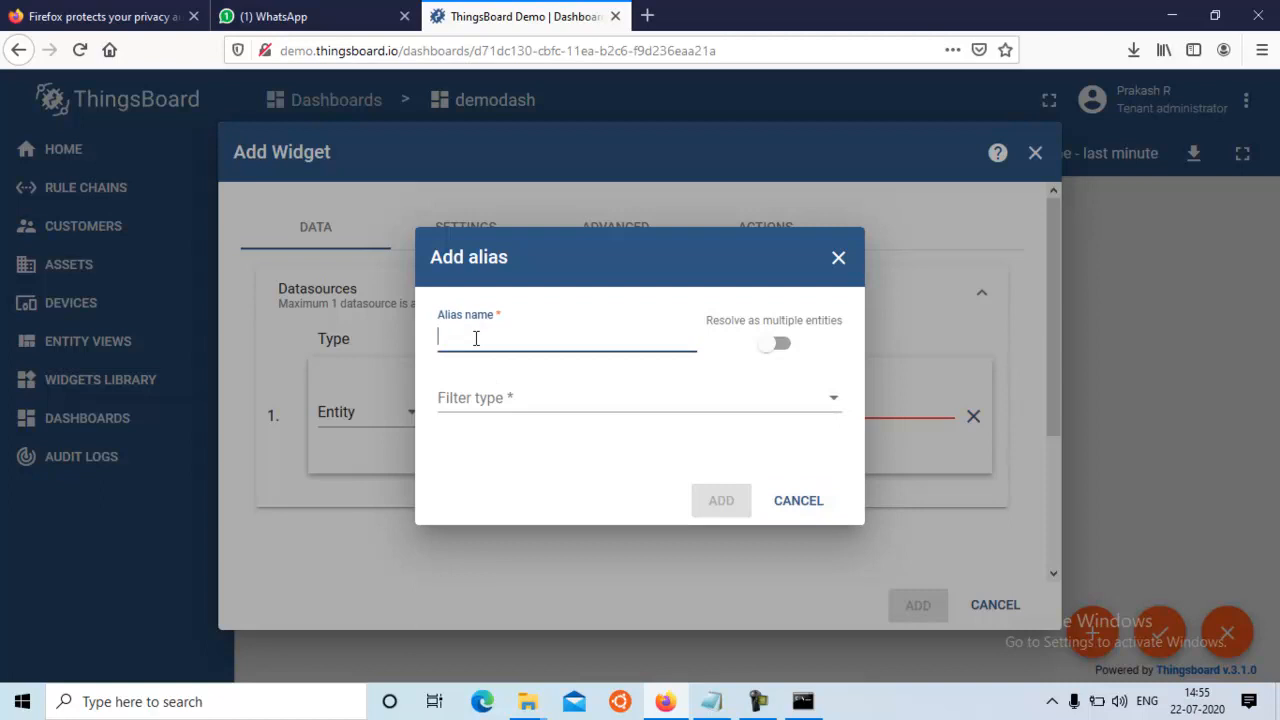
pyautogui.write('desktop1')
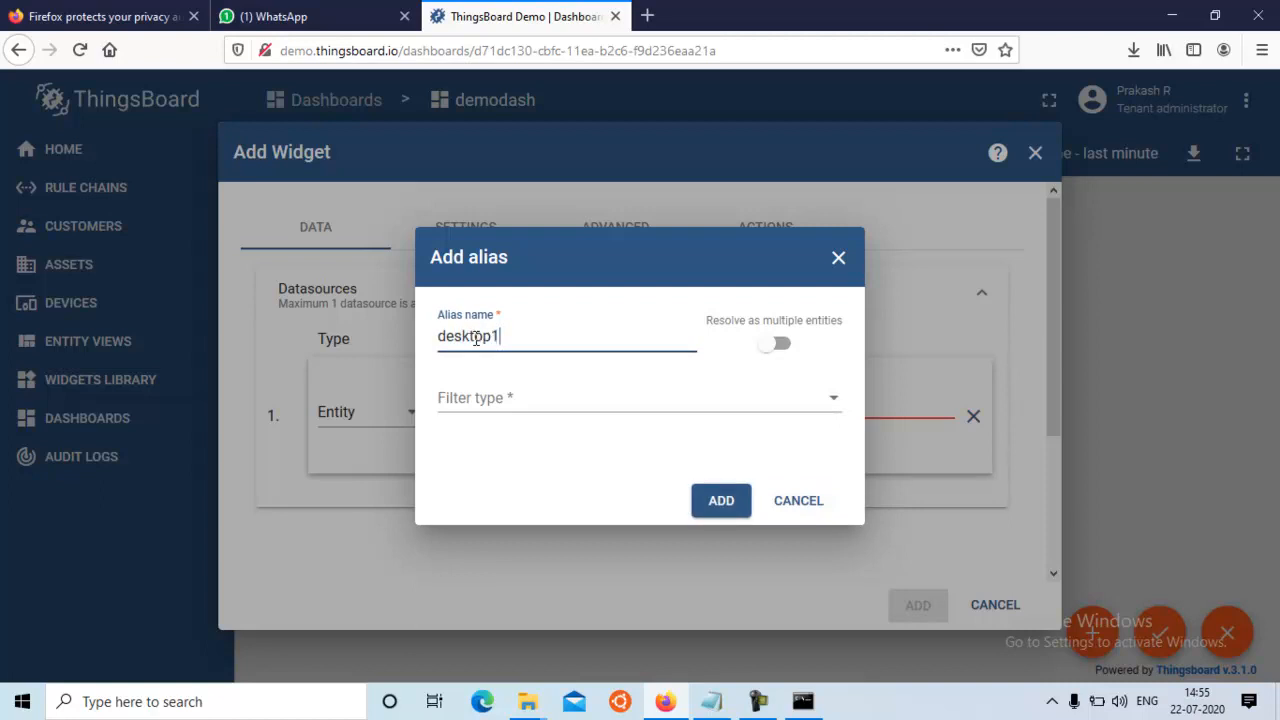
# Filter the desktop1 alias by Device type and choose default as its device type
pyautogui.click(477, 400)
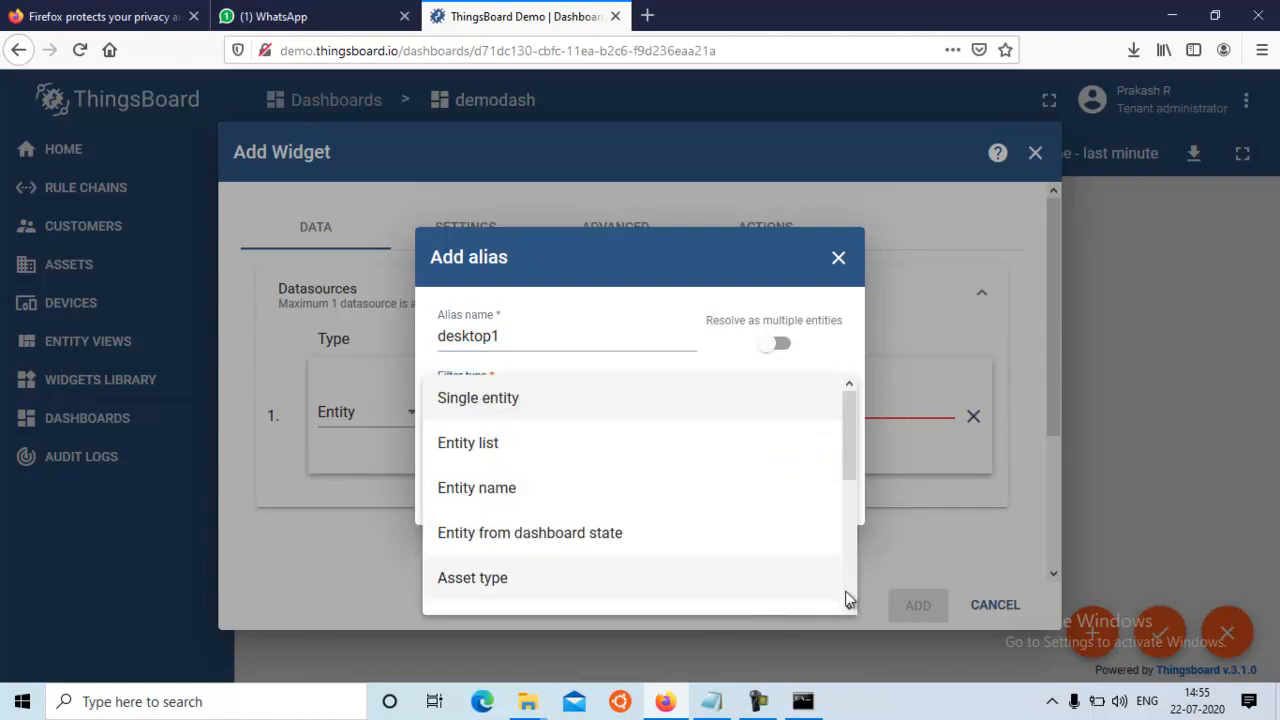
pyautogui.scroll(-5, 850, 589)
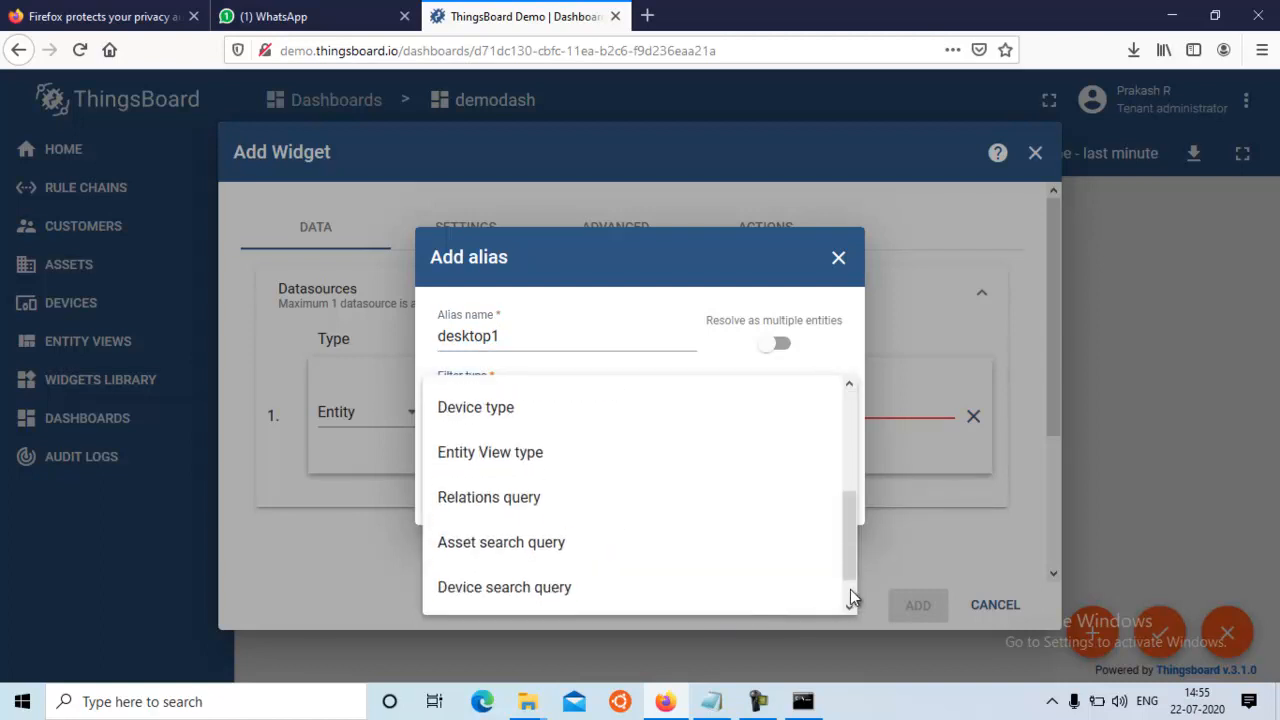
pyautogui.click(474, 408)
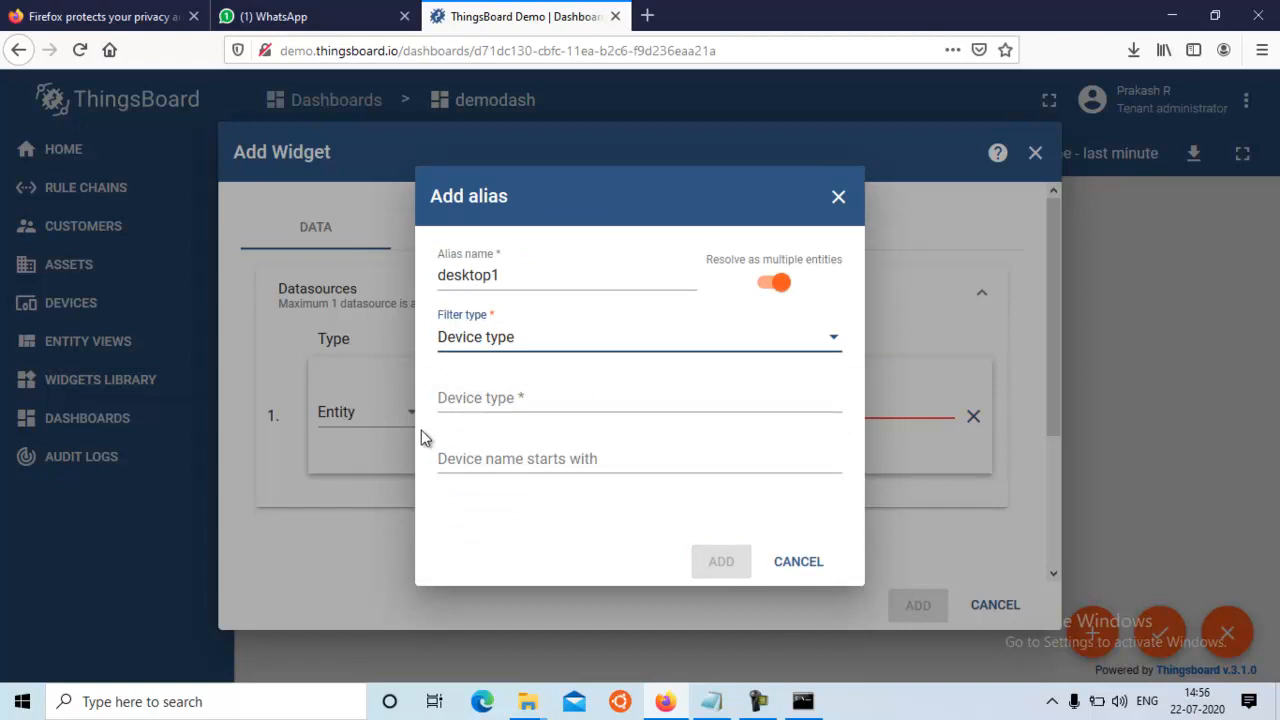
pyautogui.click(505, 398)
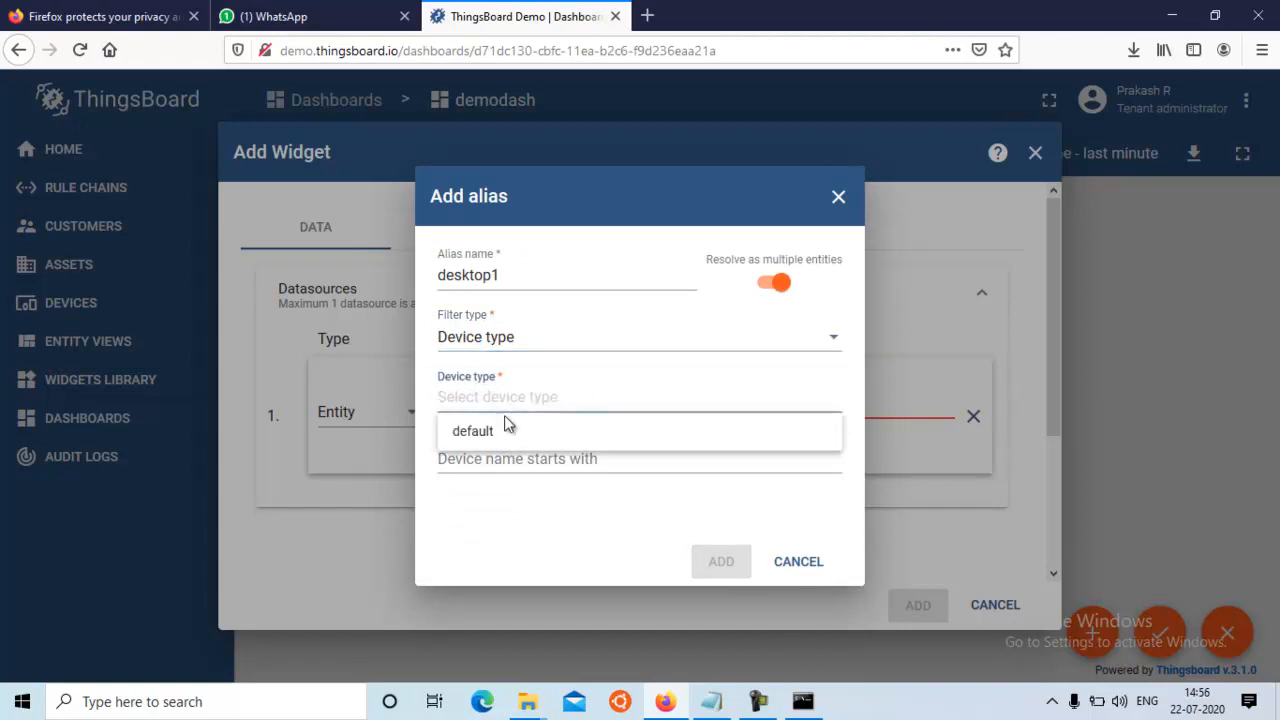
pyautogui.click(491, 433)
# Restrict the alias to device names starting with demo-iot-faculty and add it to the datasource
pyautogui.click(478, 459)
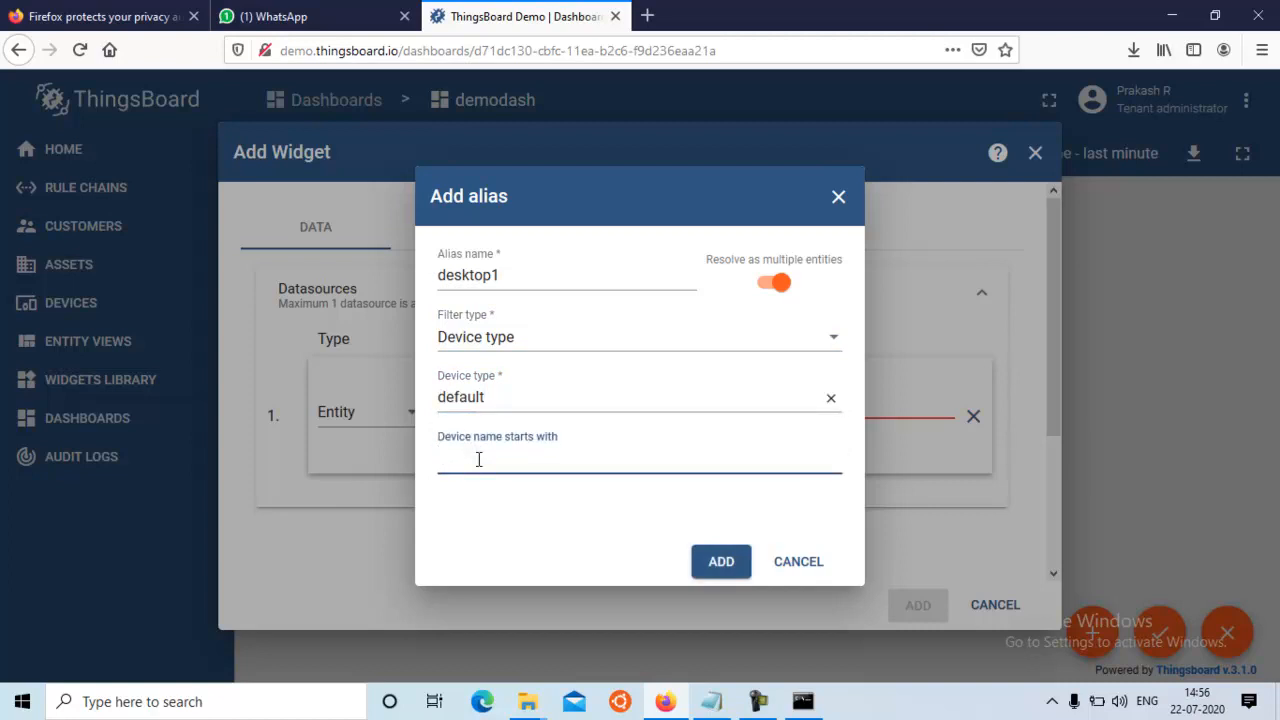
pyautogui.write('de')
pyautogui.write('mo-')
pyautogui.write('iot')
pyautogui.write('-fa')
pyautogui.write('culty')
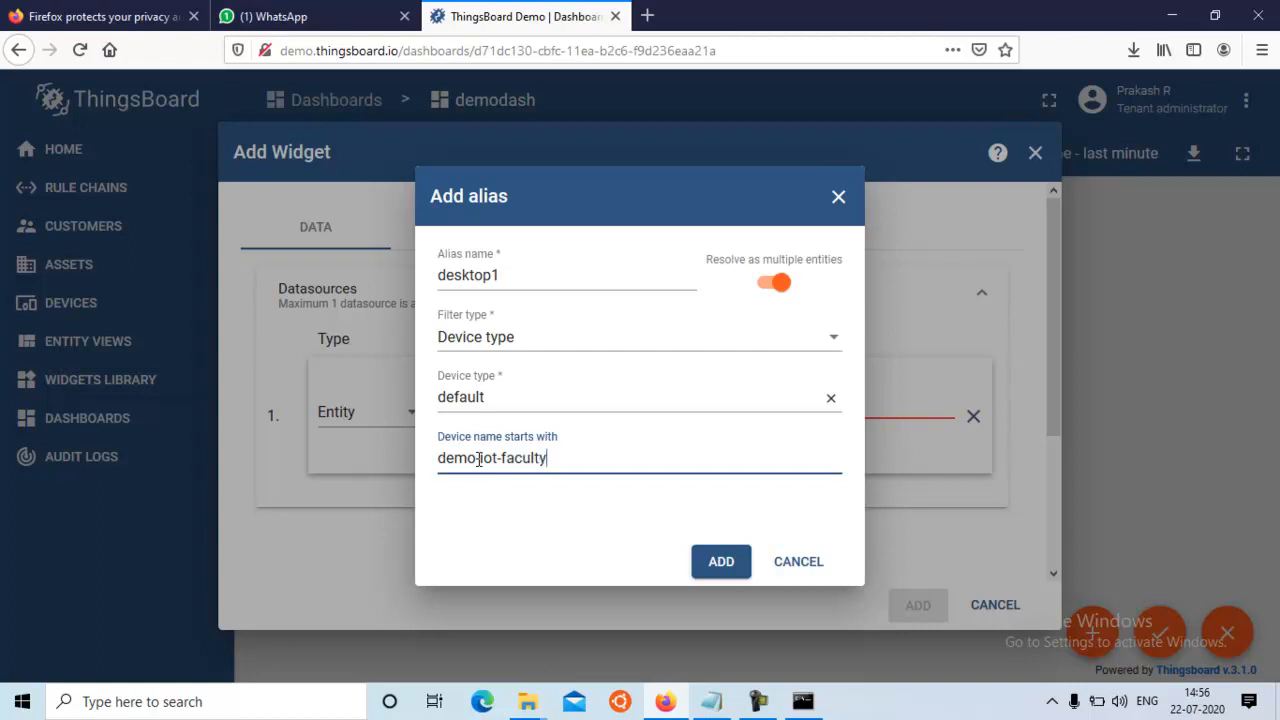
pyautogui.click(479, 458)
pyautogui.write('-')
pyautogui.click(721, 562)
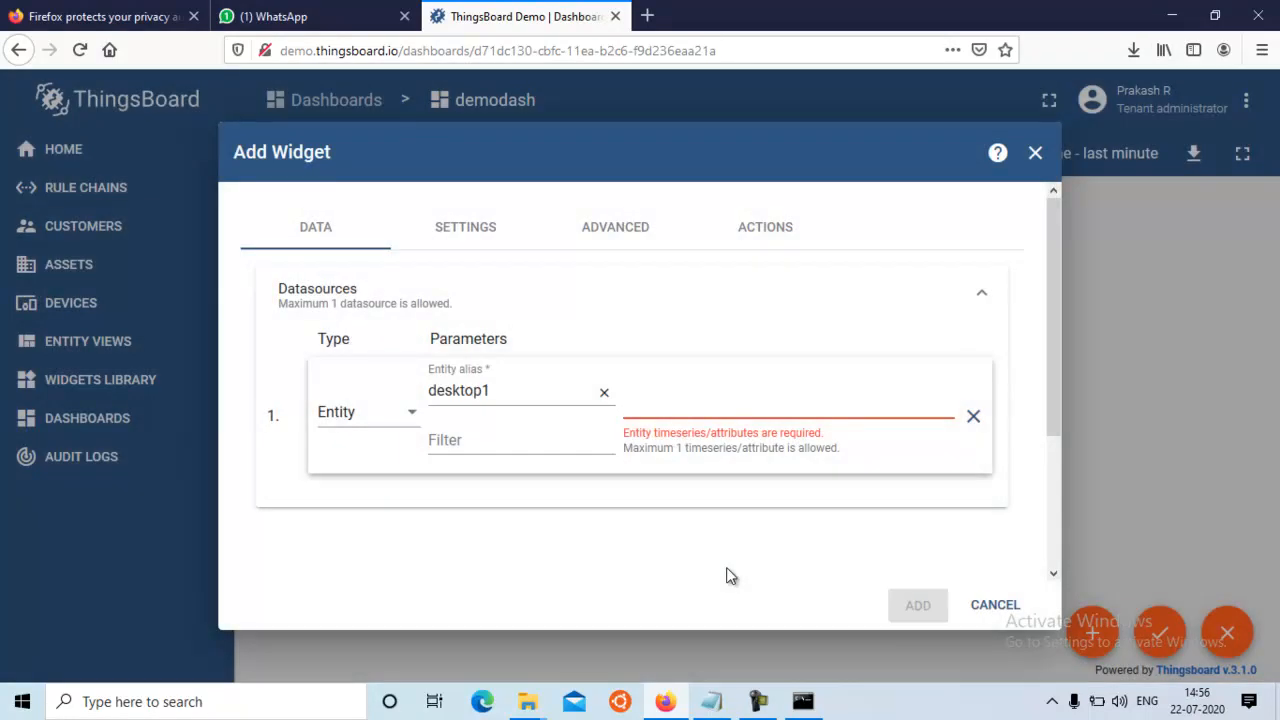
# Choose the mysensor timeseries as the gauge's data key, add the widget and apply the dashboard changes
pyautogui.click(643, 398)
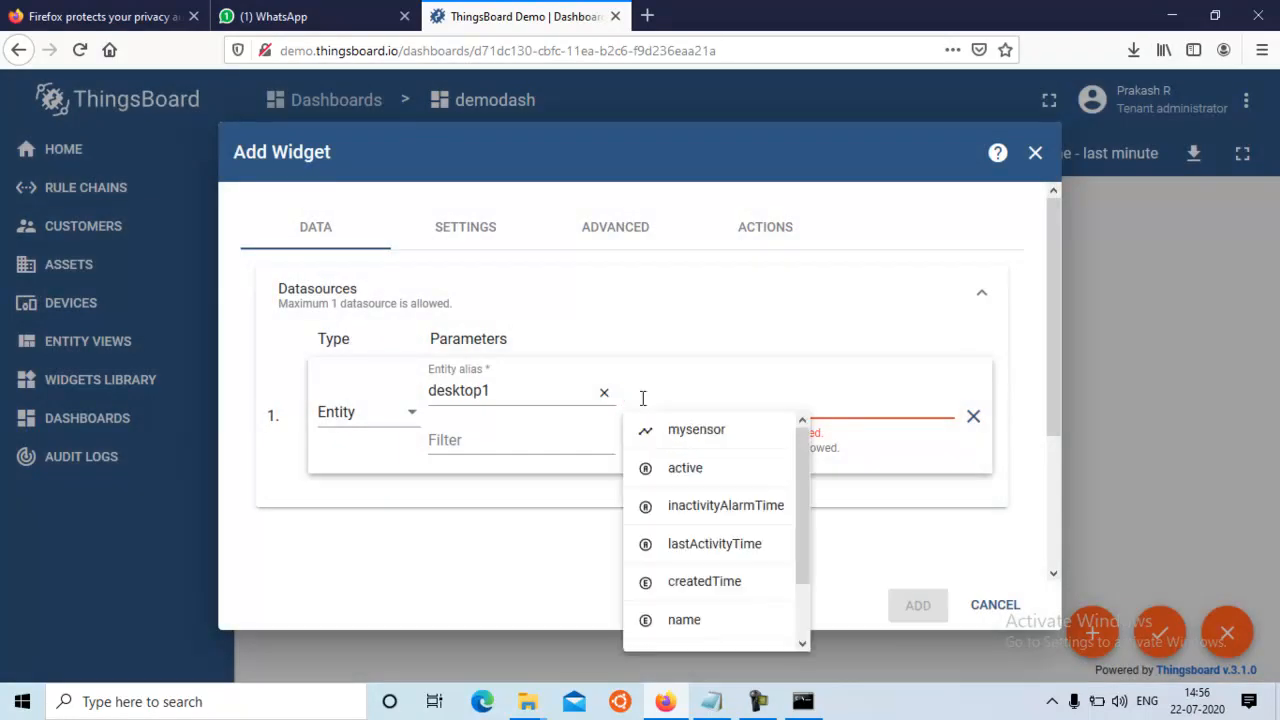
pyautogui.click(700, 435)
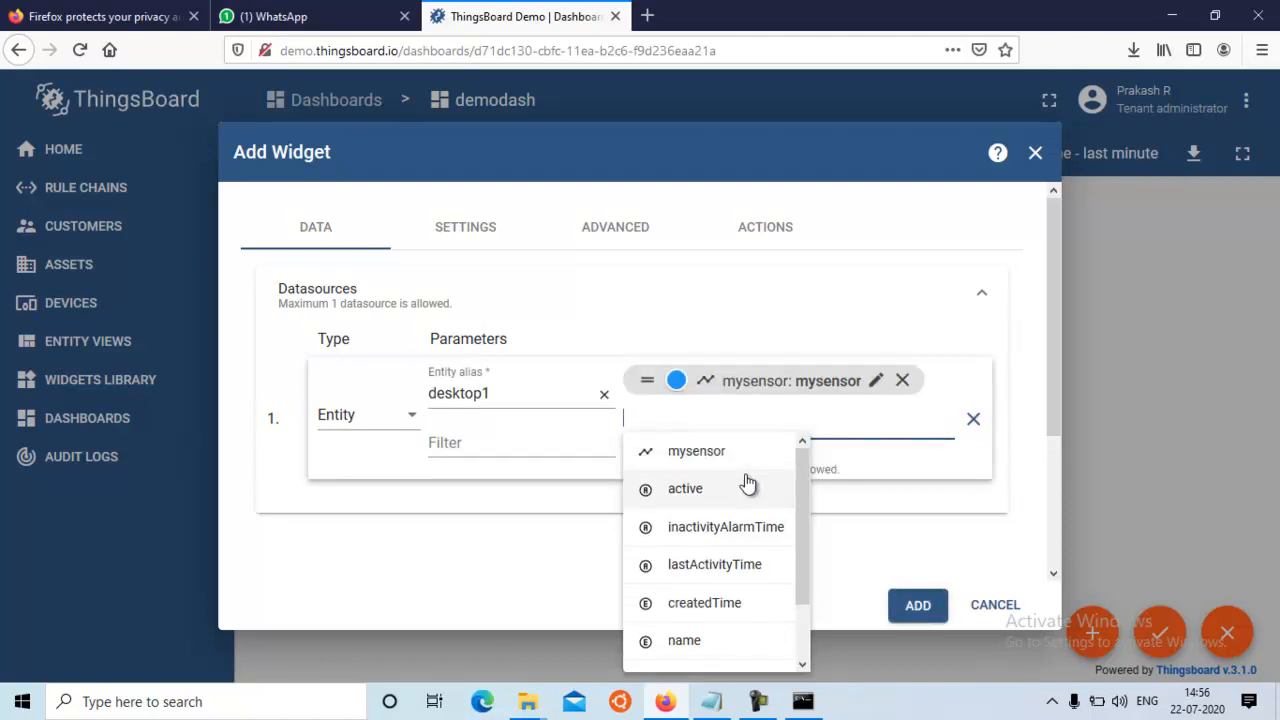
pyautogui.click(923, 612)
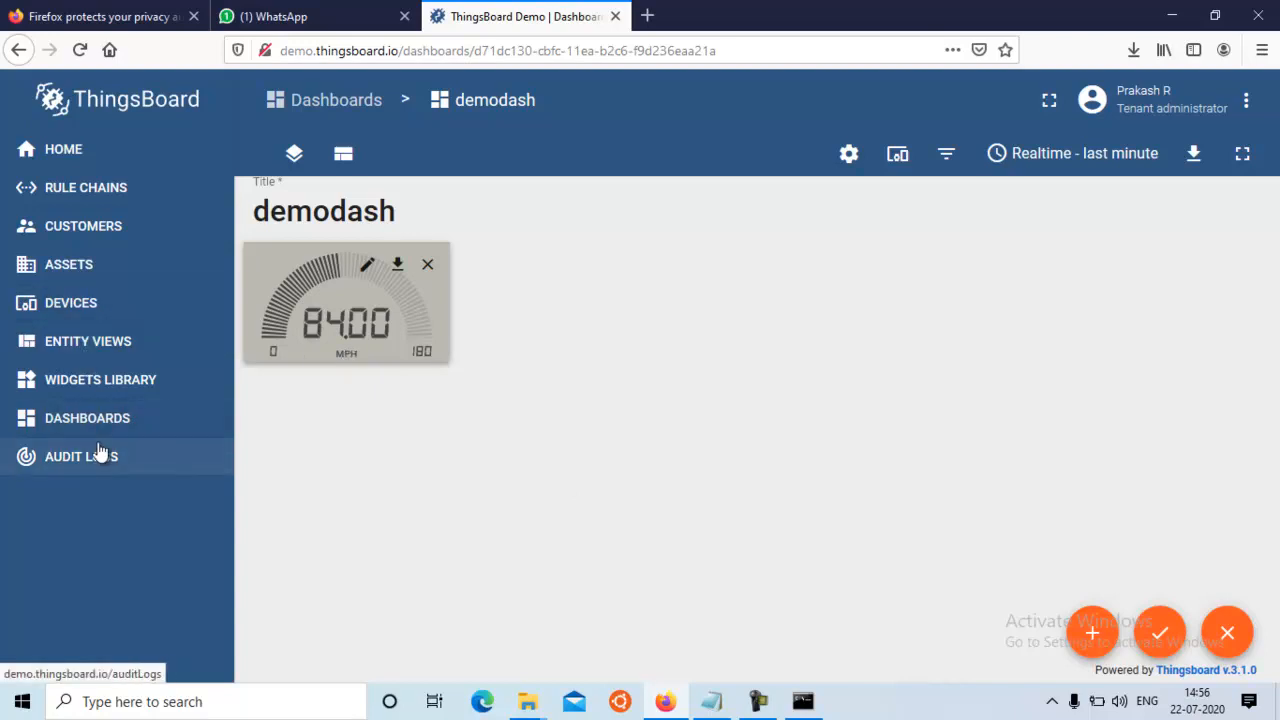
pyautogui.click(1161, 640)
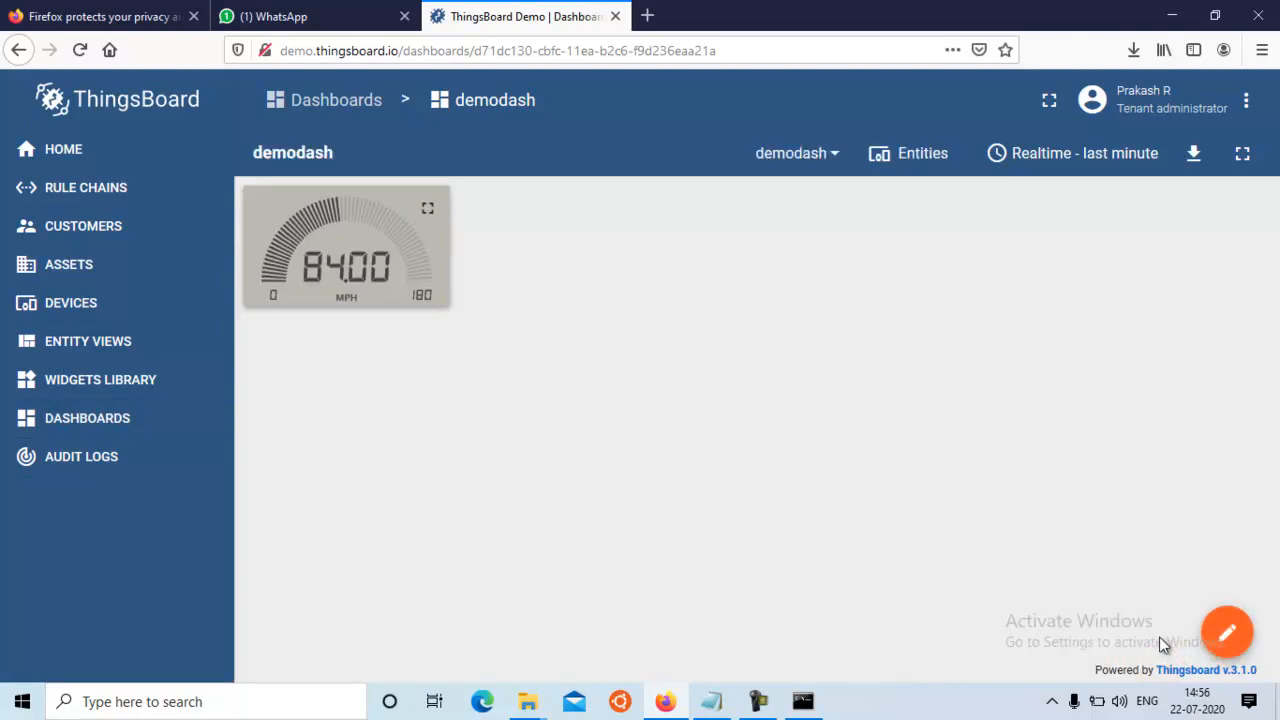
# Compare the latest telemetry of the demo-iot-faculty device with the last curl command in Command Prompt, and return to the demodash dashboard
pyautogui.click(88, 312)
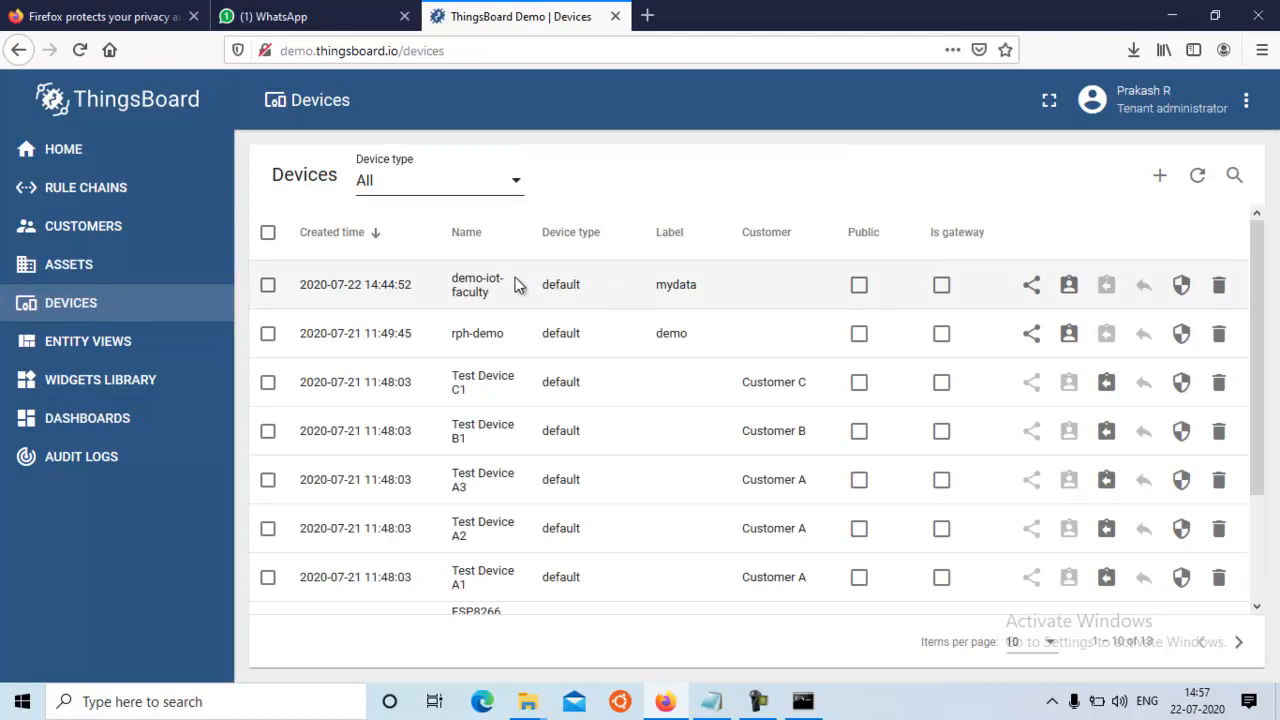
pyautogui.click(470, 284)
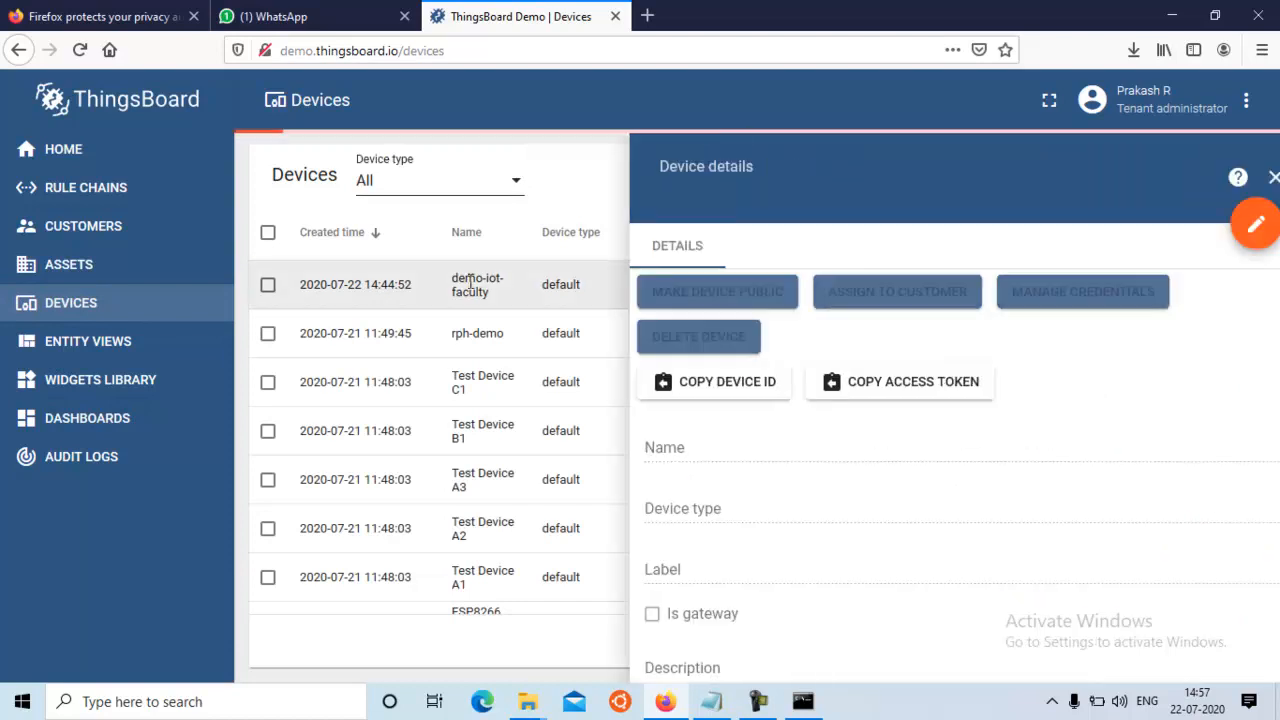
pyautogui.click(944, 250)
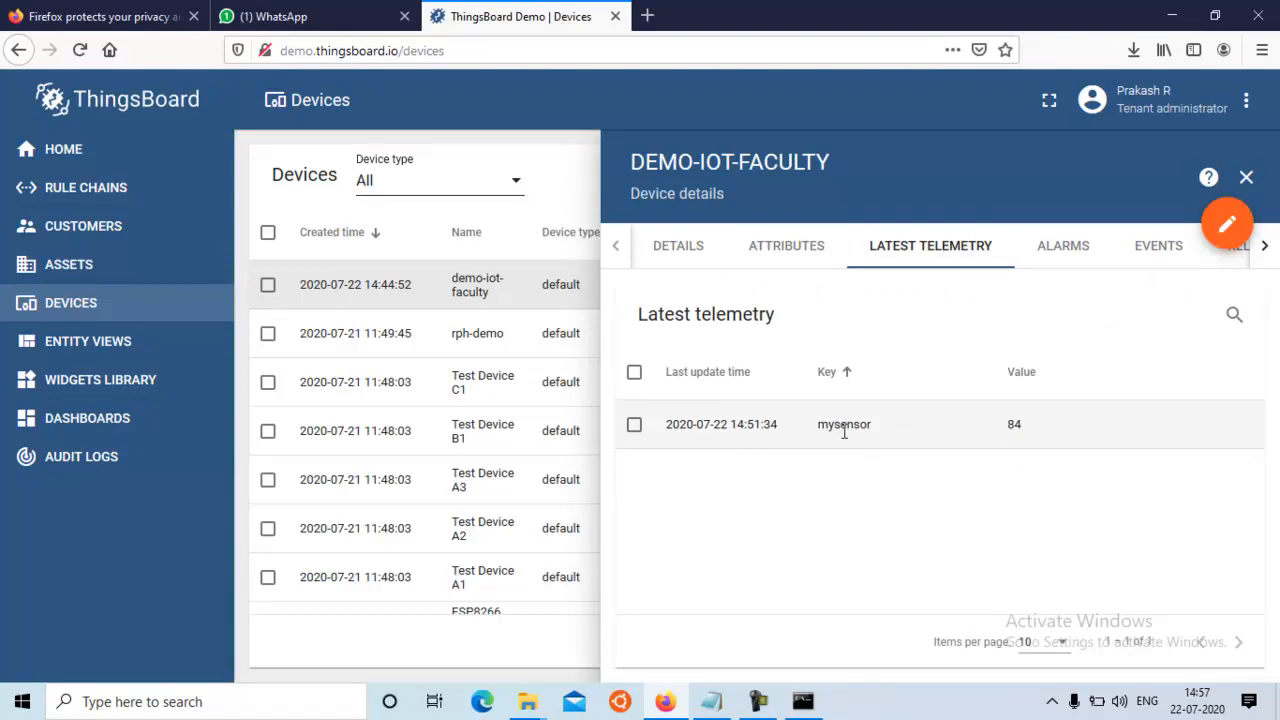
pyautogui.moveTo(803, 700)
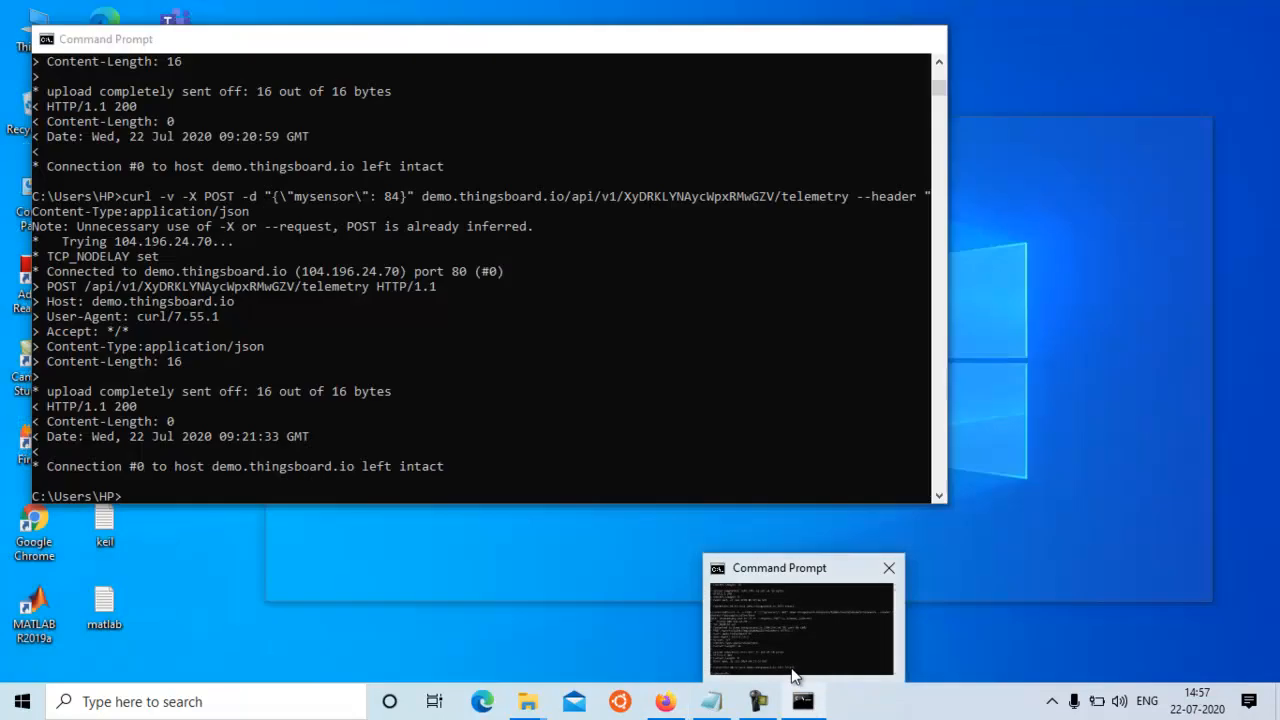
pyautogui.click(795, 660)
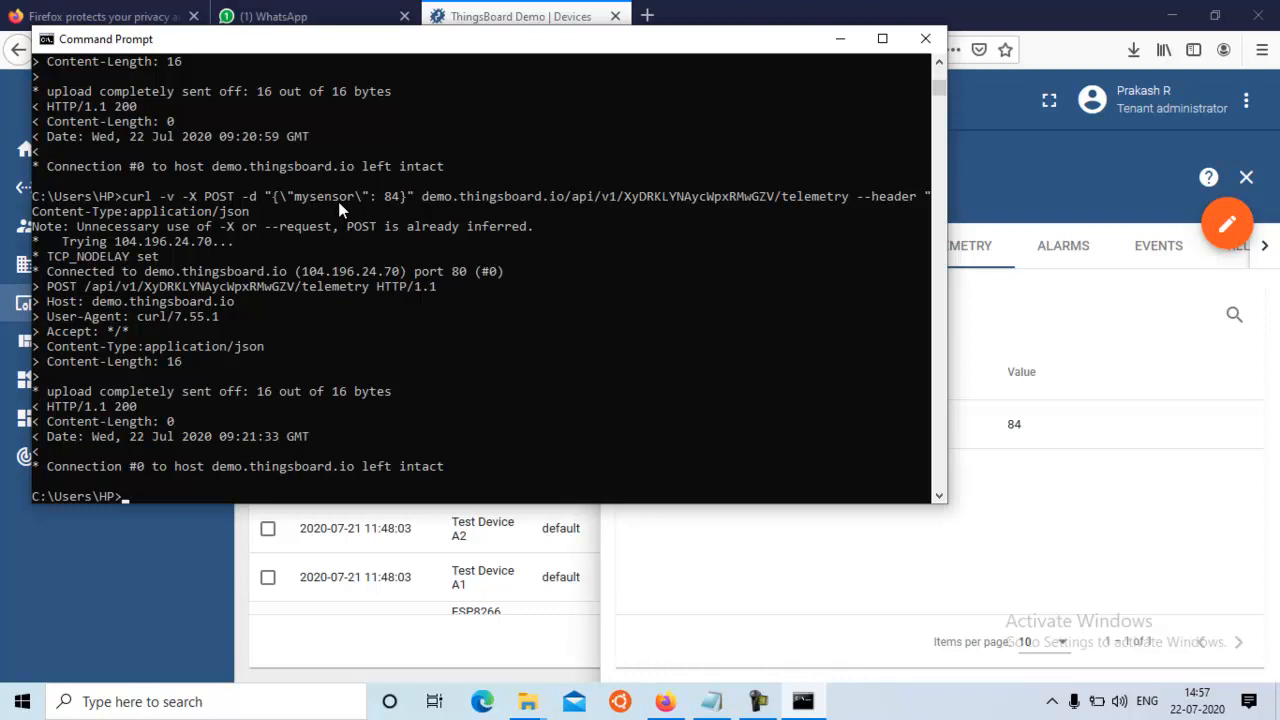
pyautogui.click(840, 40)
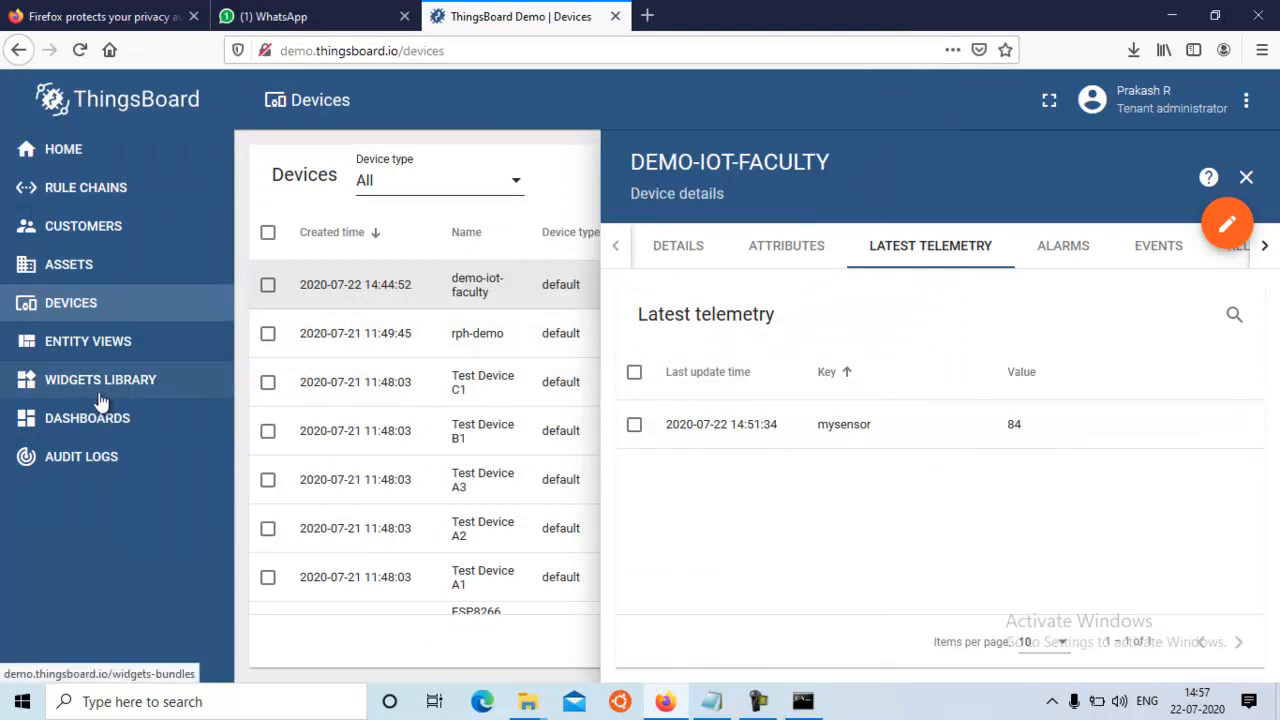
pyautogui.click(95, 424)
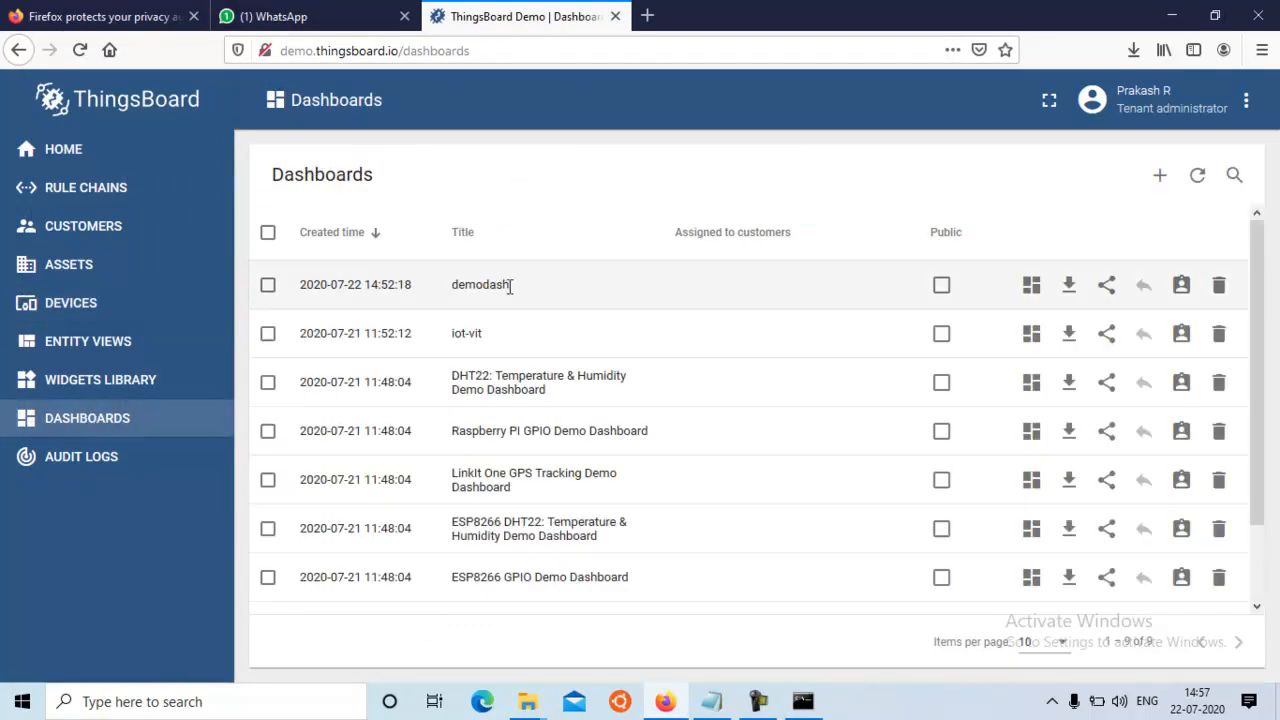
pyautogui.click(1032, 287)
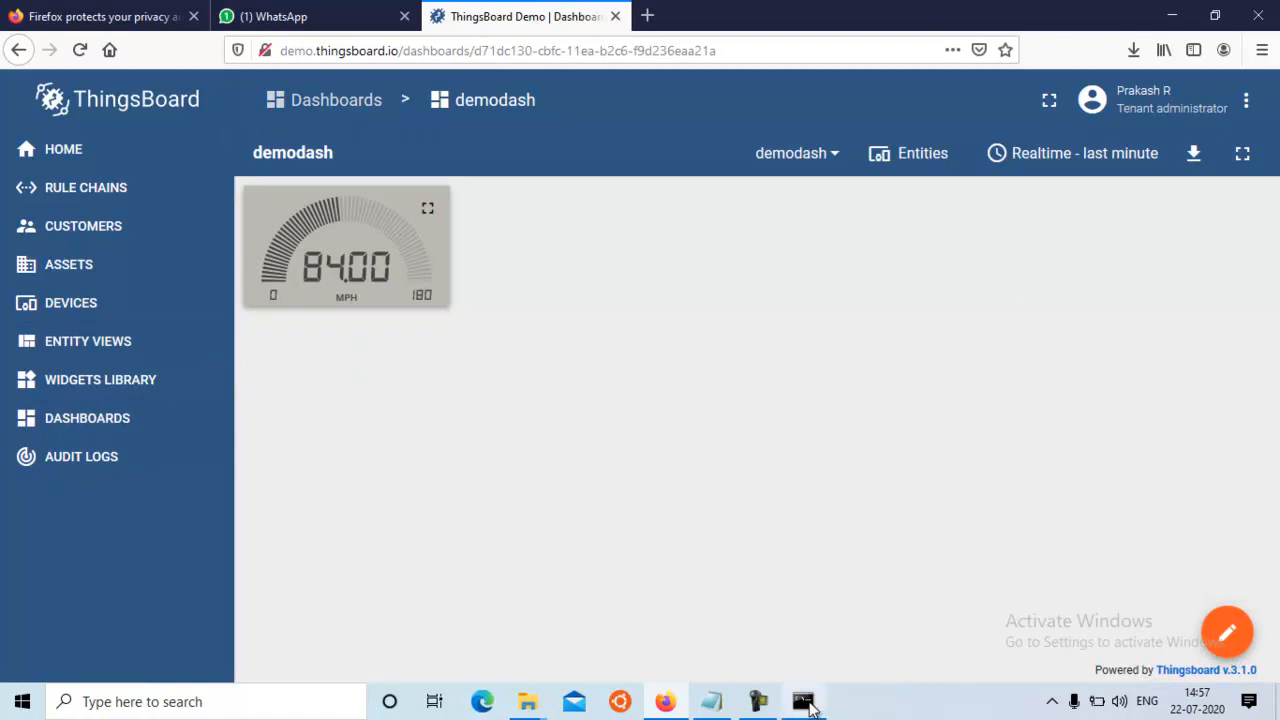
# Resend the curl telemetry request from Command Prompt with mysensor set to 94, and return to the dashboard in Firefox
pyautogui.moveTo(810, 708)
pyautogui.click(786, 638)
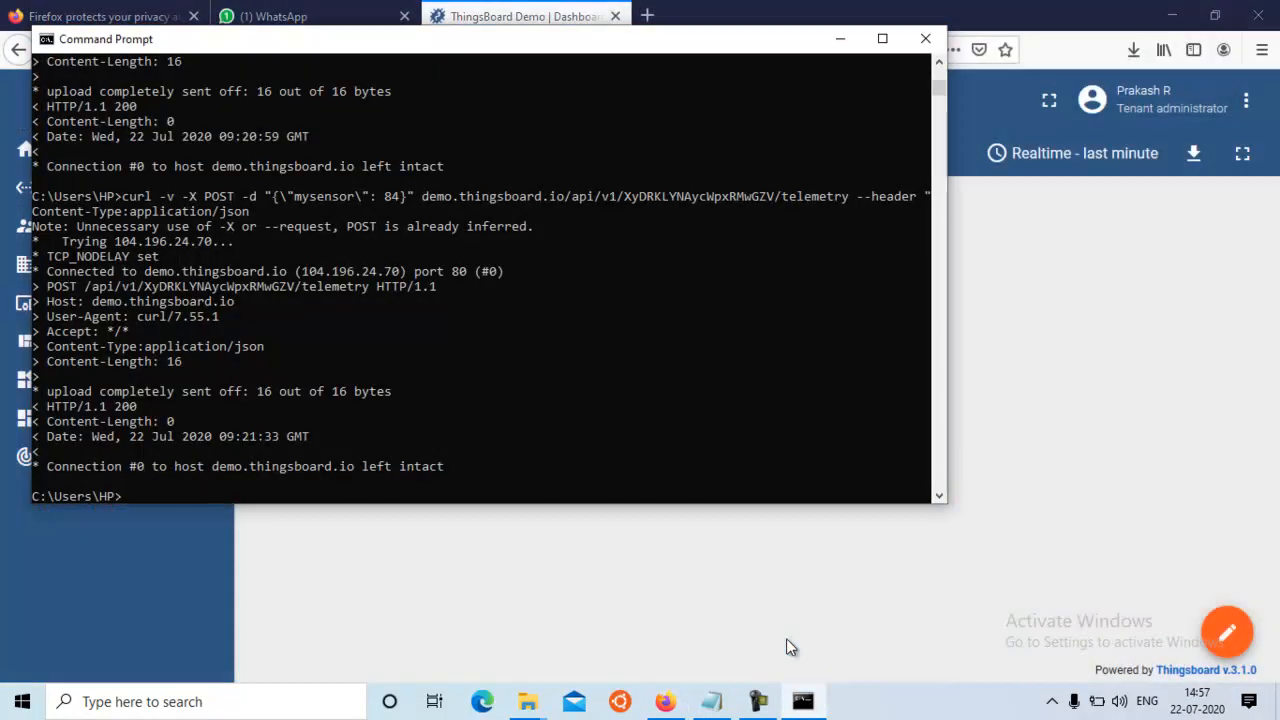
pyautogui.press('Up')
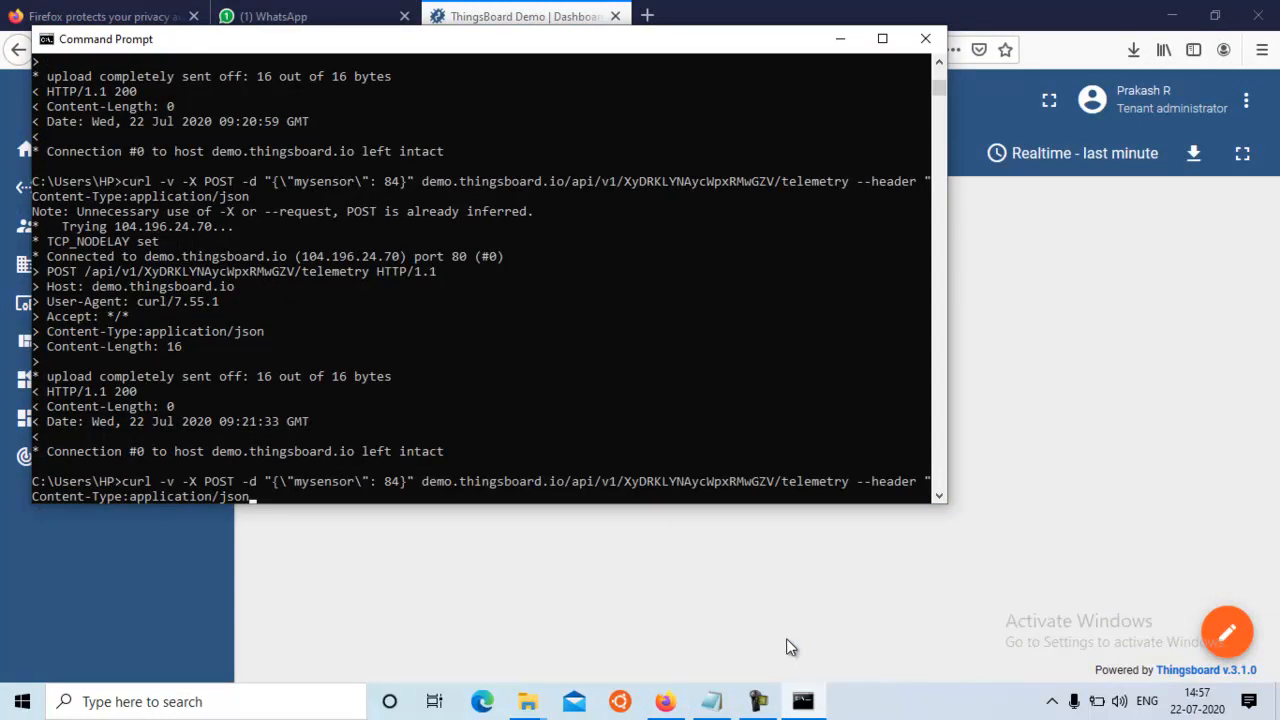
pyautogui.press('Left')
pyautogui.press('Left')
pyautogui.press('Left')
pyautogui.press('Left')
pyautogui.press('Left')
pyautogui.press('Left')
pyautogui.press('Left')
pyautogui.press('Left')
pyautogui.press('Left')
pyautogui.press('Left')
pyautogui.press('Left')
pyautogui.press('Left')
pyautogui.press('Left')
pyautogui.press('Left')
pyautogui.press('Left')
pyautogui.press('Left')
pyautogui.press('Left')
pyautogui.press('Left')
pyautogui.press('Left')
pyautogui.press('Left')
pyautogui.press('Left')
pyautogui.press('Left')
pyautogui.press('Left')
pyautogui.press('Left')
pyautogui.press('Left')
pyautogui.press('Left')
pyautogui.press('Left')
pyautogui.press('Left')
pyautogui.press('Left')
pyautogui.press('Left')
pyautogui.press('Left')
pyautogui.press('Left')
pyautogui.press('Left')
pyautogui.press('Left')
pyautogui.press('Left')
pyautogui.press('Left')
pyautogui.press('Left')
pyautogui.press('Left')
pyautogui.press('Left')
pyautogui.press('Left')
pyautogui.press('BackSpace')
pyautogui.write('9')
pyautogui.press('Return')
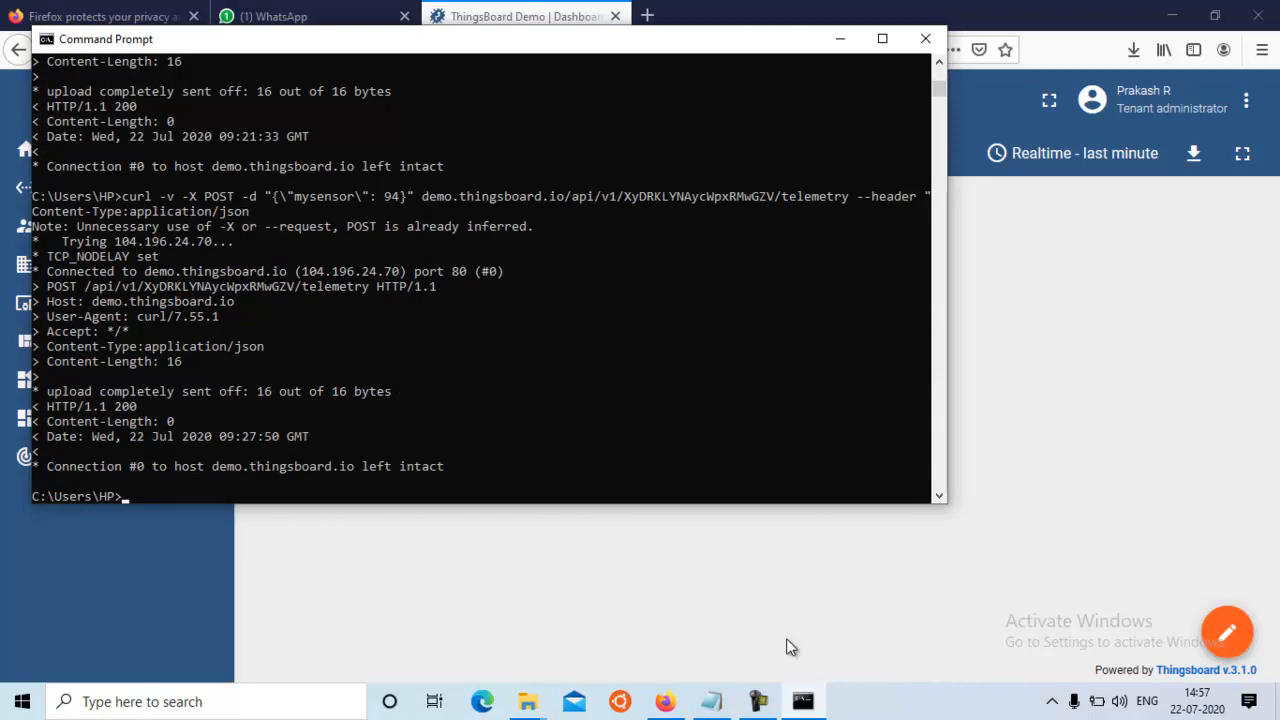
pyautogui.click(1036, 549)
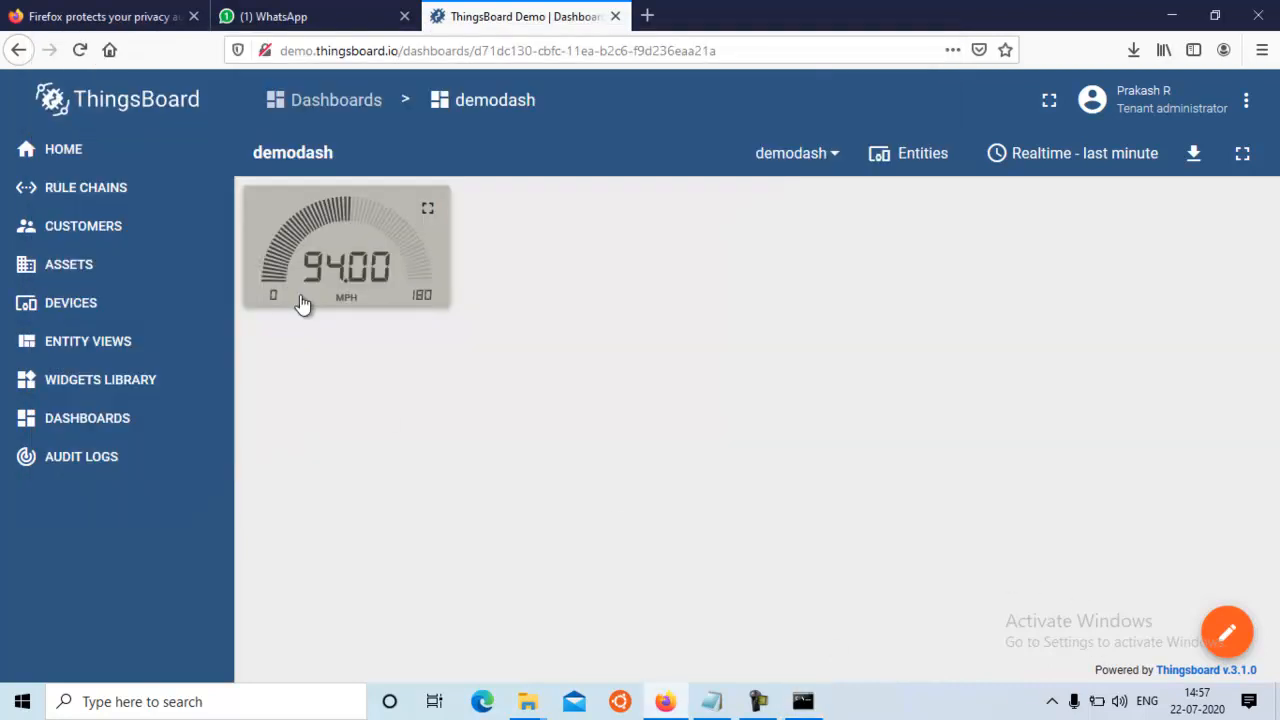